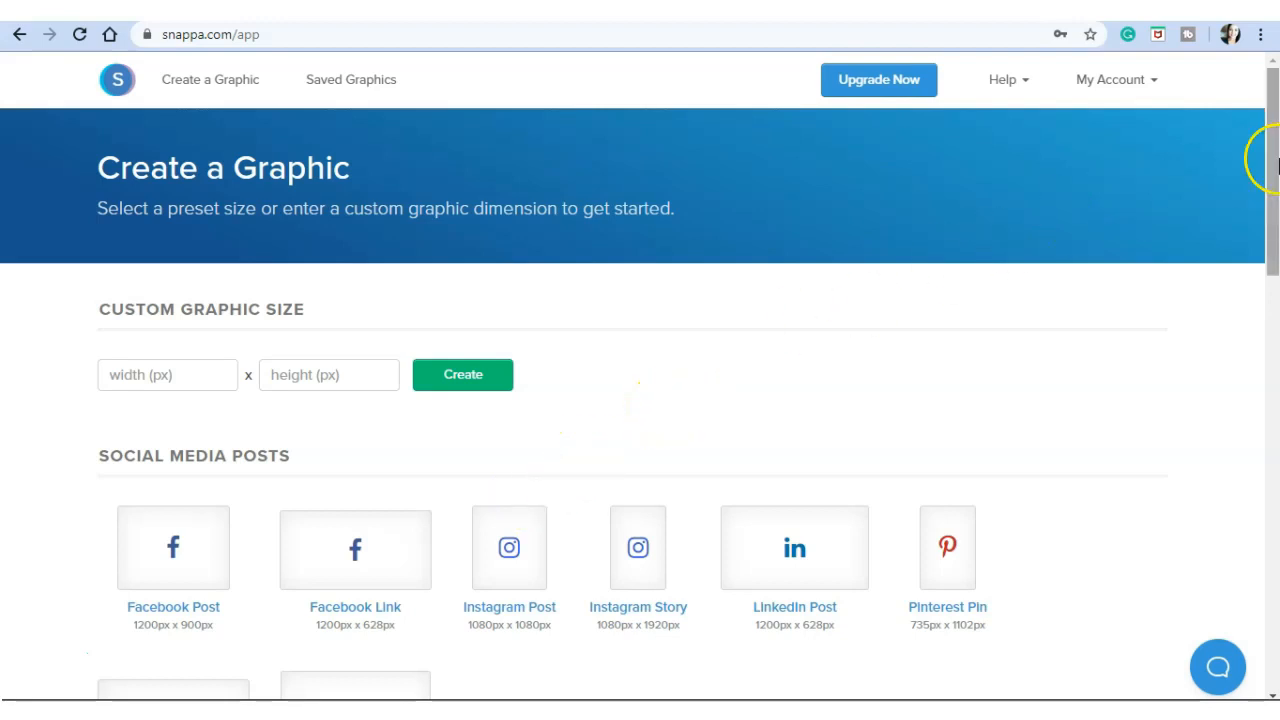
Step: Examine the custom size fields and the preset graphic sizes for social posts, blogging, headers, banners and ads
{"action": "left_click_drag", "start_coordinate": [1273, 172], "coordinate": [1273, 180]}
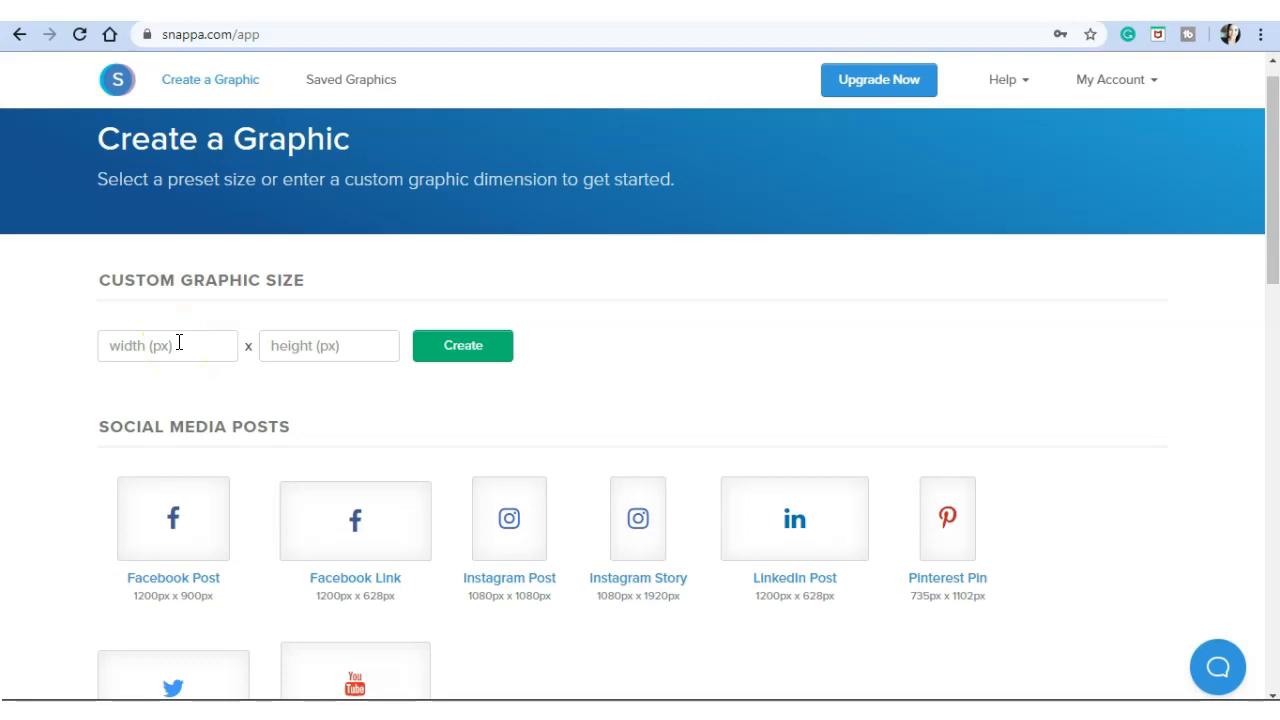
{"action": "left_click", "coordinate": [187, 349]}
{"action": "left_click", "coordinate": [311, 349]}
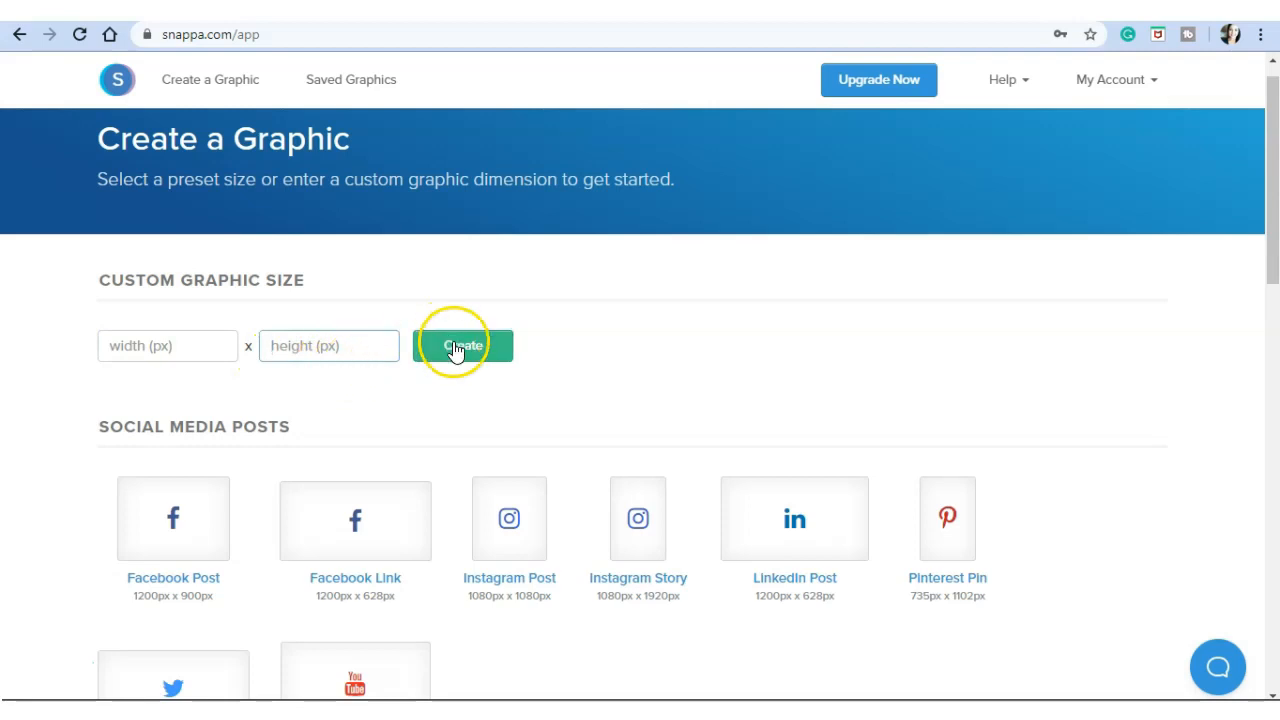
{"action": "scroll", "coordinate": [406, 409], "scroll_direction": "down", "scroll_amount": 2}
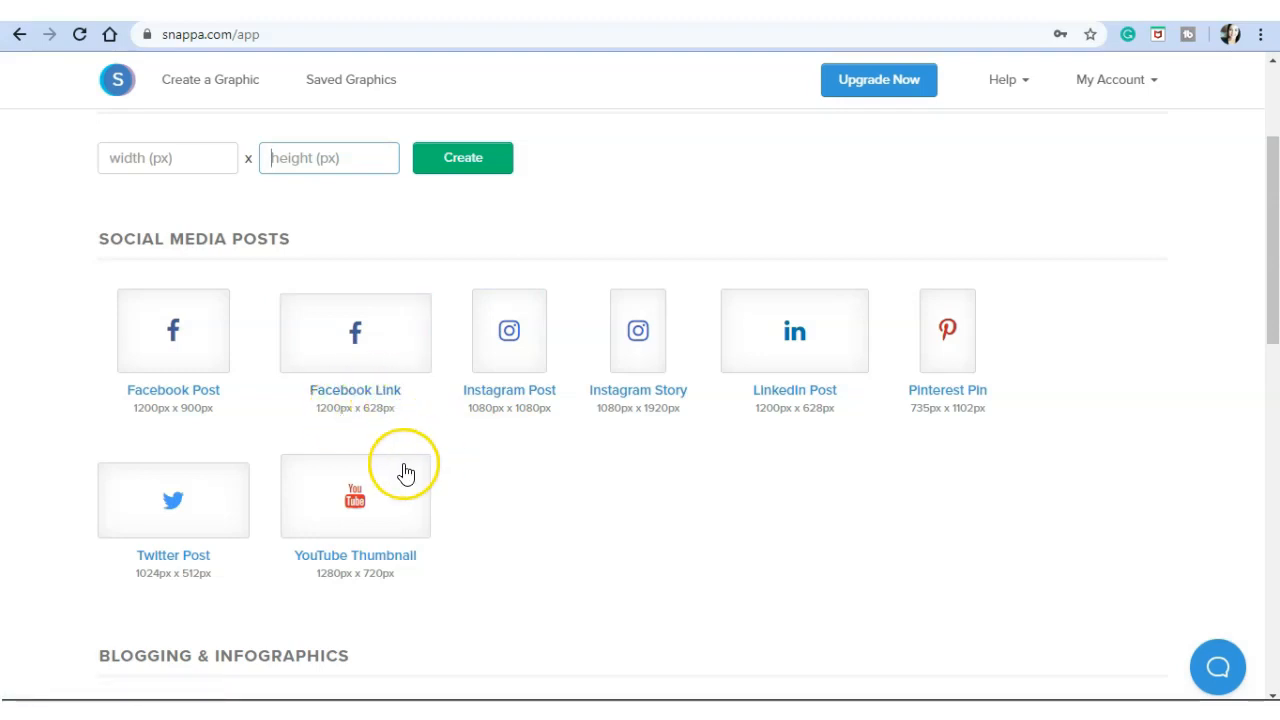
{"action": "scroll", "coordinate": [427, 460], "scroll_direction": "down", "scroll_amount": 1}
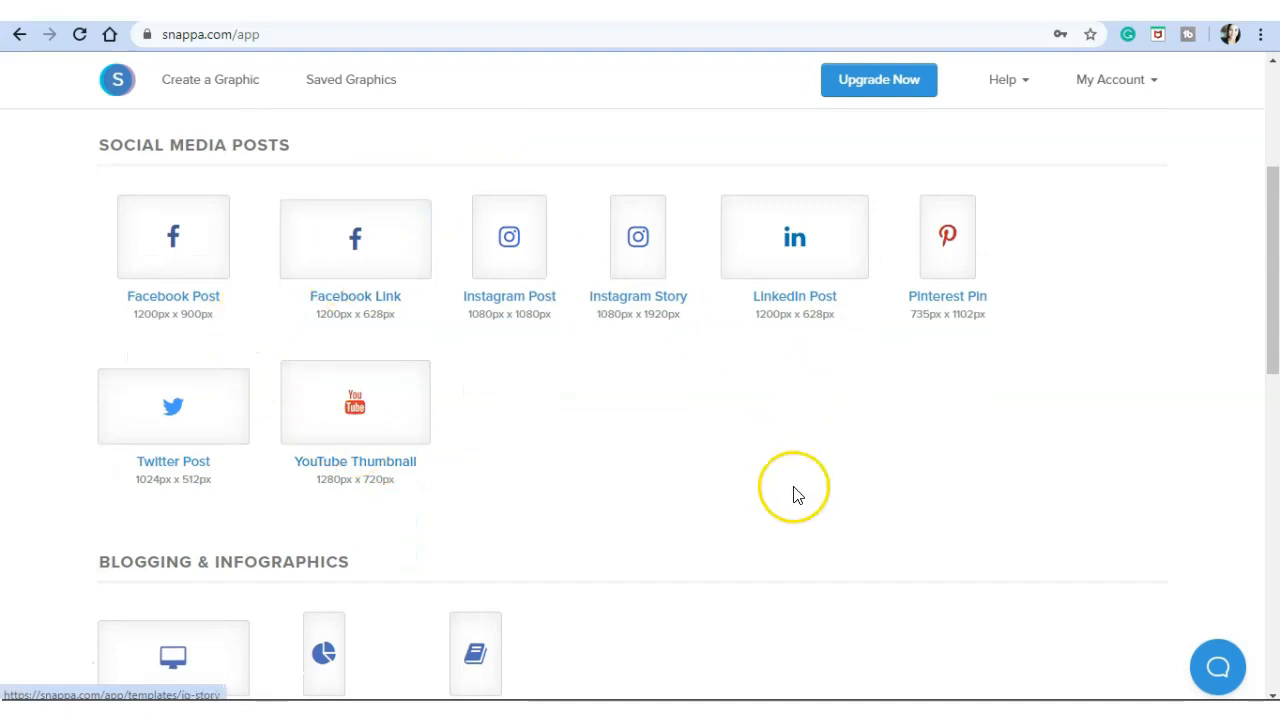
{"action": "scroll", "coordinate": [333, 397], "scroll_direction": "down", "scroll_amount": 3}
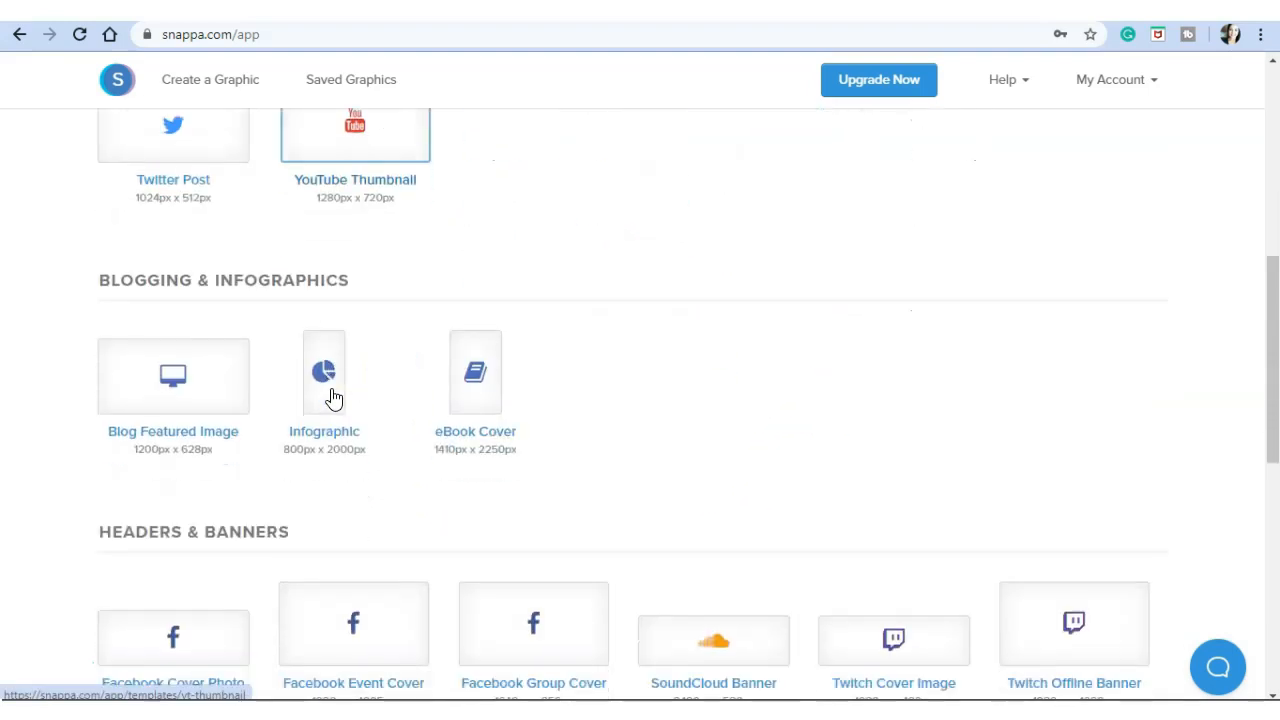
{"action": "scroll", "coordinate": [408, 463], "scroll_direction": "down", "scroll_amount": 3}
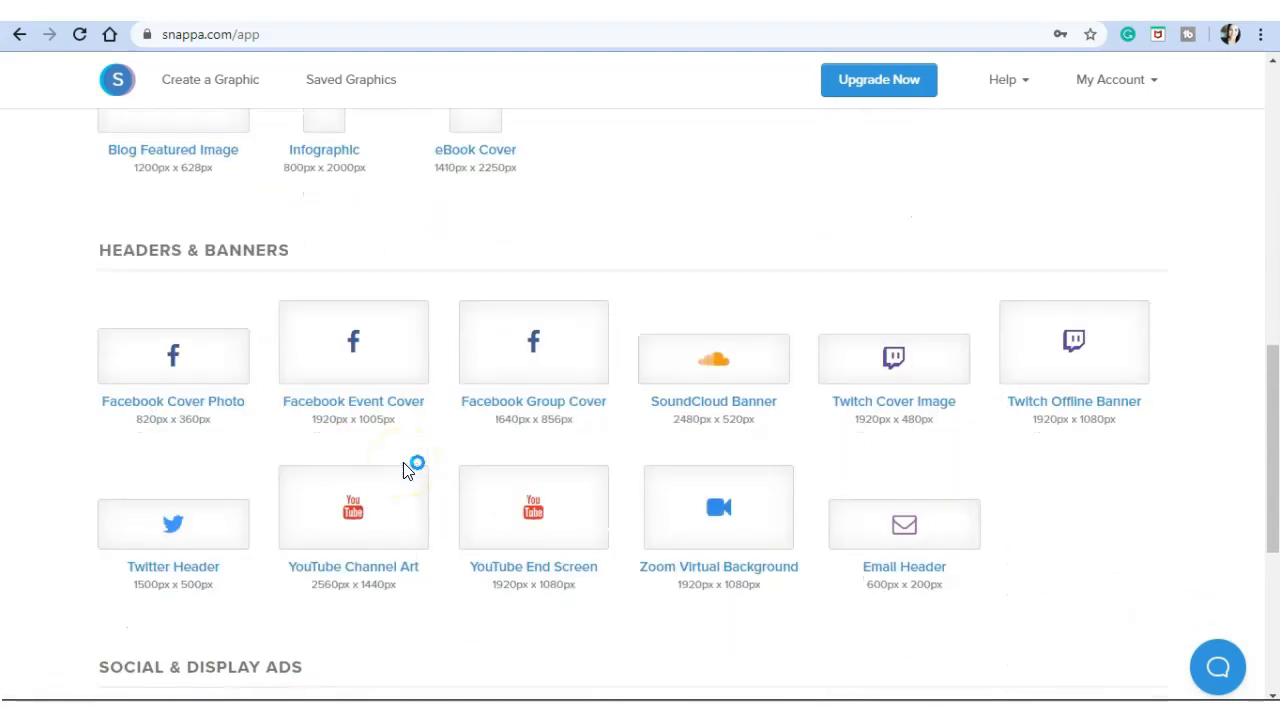
{"action": "scroll", "coordinate": [621, 572], "scroll_direction": "down", "scroll_amount": 3}
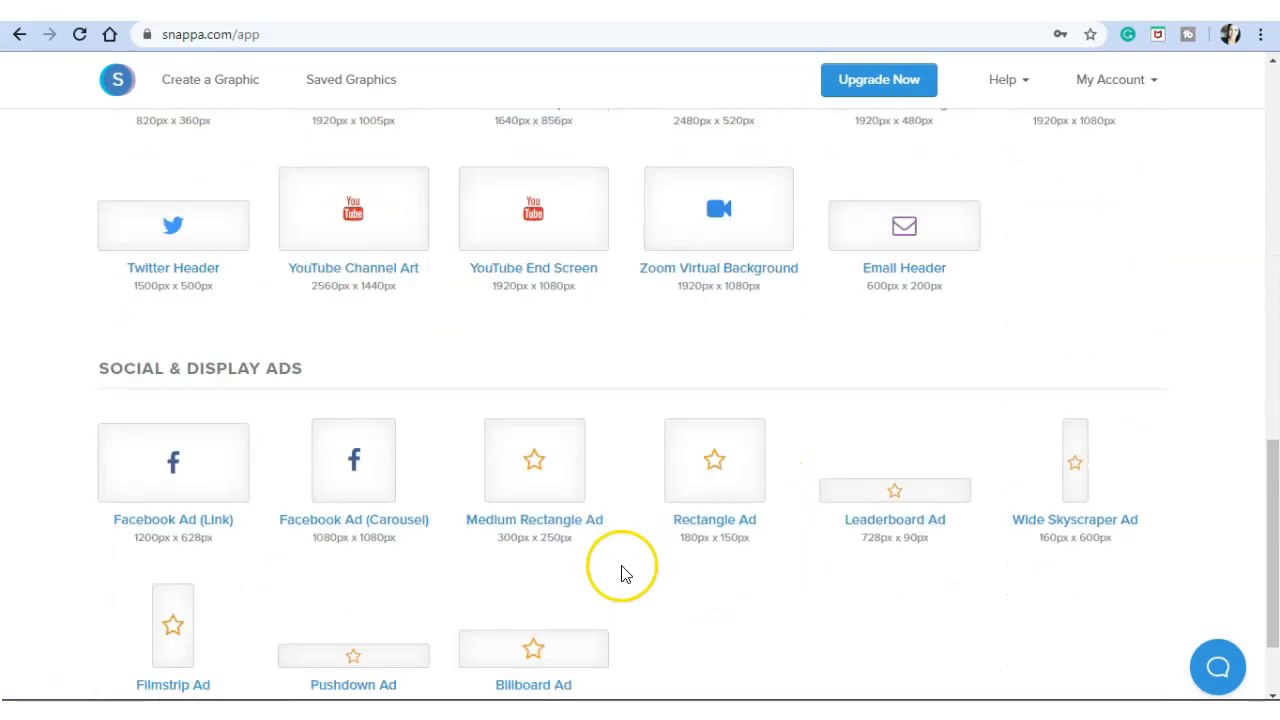
{"action": "scroll", "coordinate": [621, 572], "scroll_direction": "down", "scroll_amount": 2}
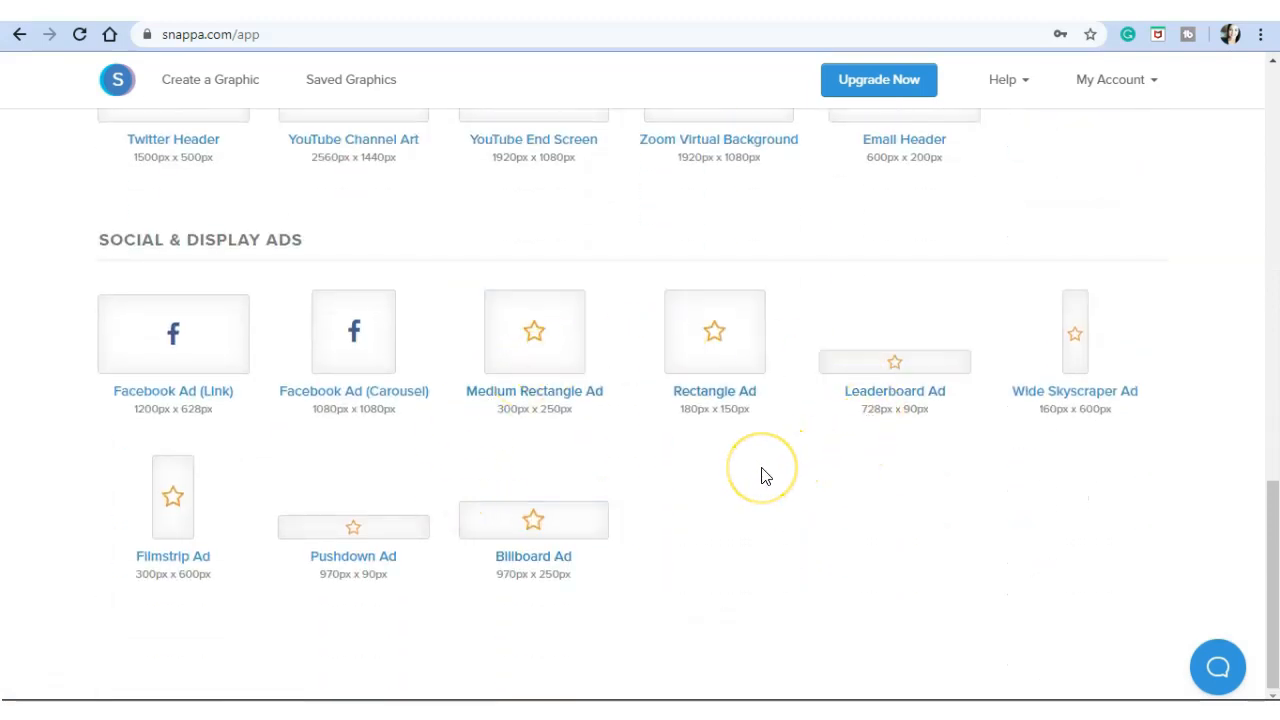
{"action": "scroll", "coordinate": [762, 476], "scroll_direction": "up", "scroll_amount": 3}
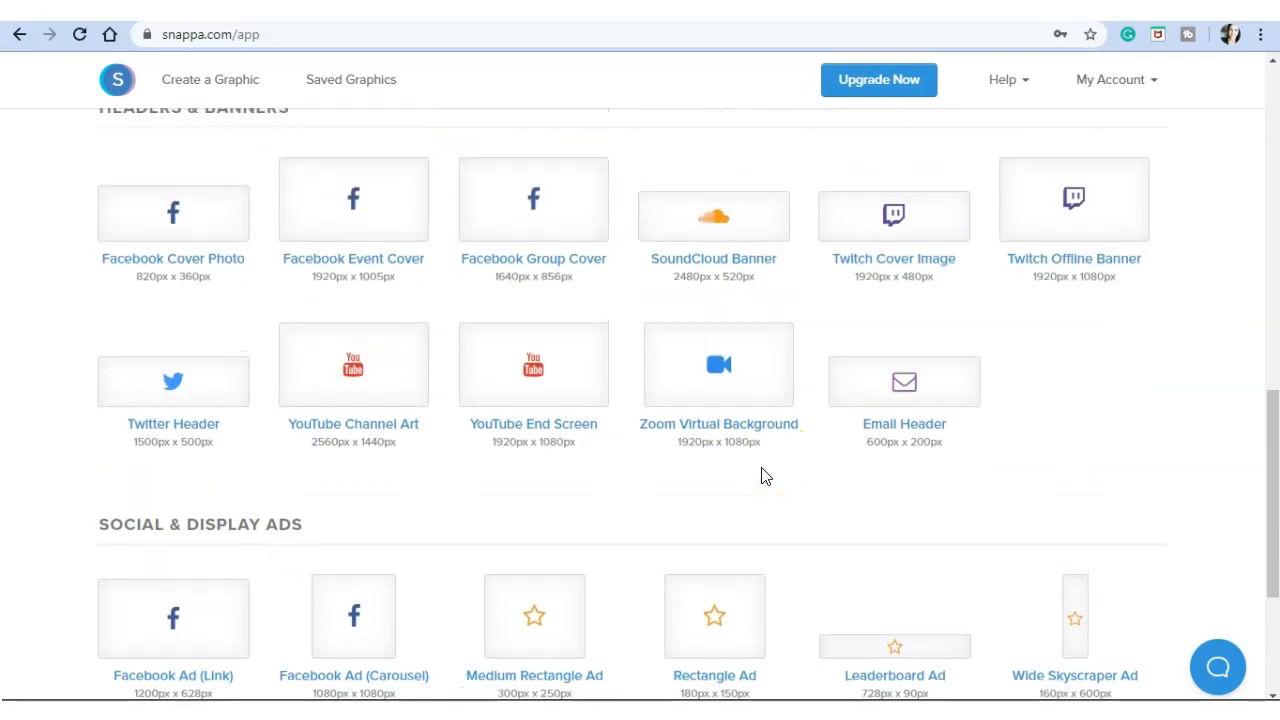
{"action": "scroll", "coordinate": [762, 476], "scroll_direction": "up", "scroll_amount": 3}
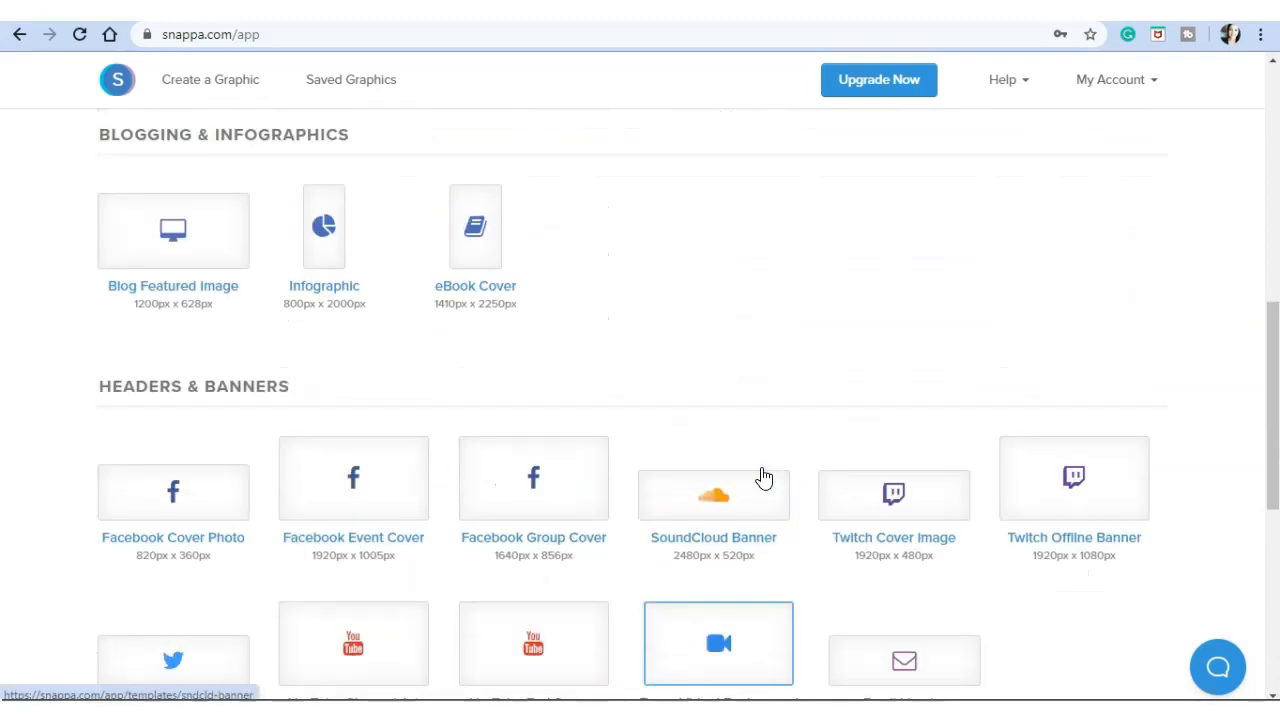
{"action": "scroll", "coordinate": [762, 476], "scroll_direction": "up", "scroll_amount": 7}
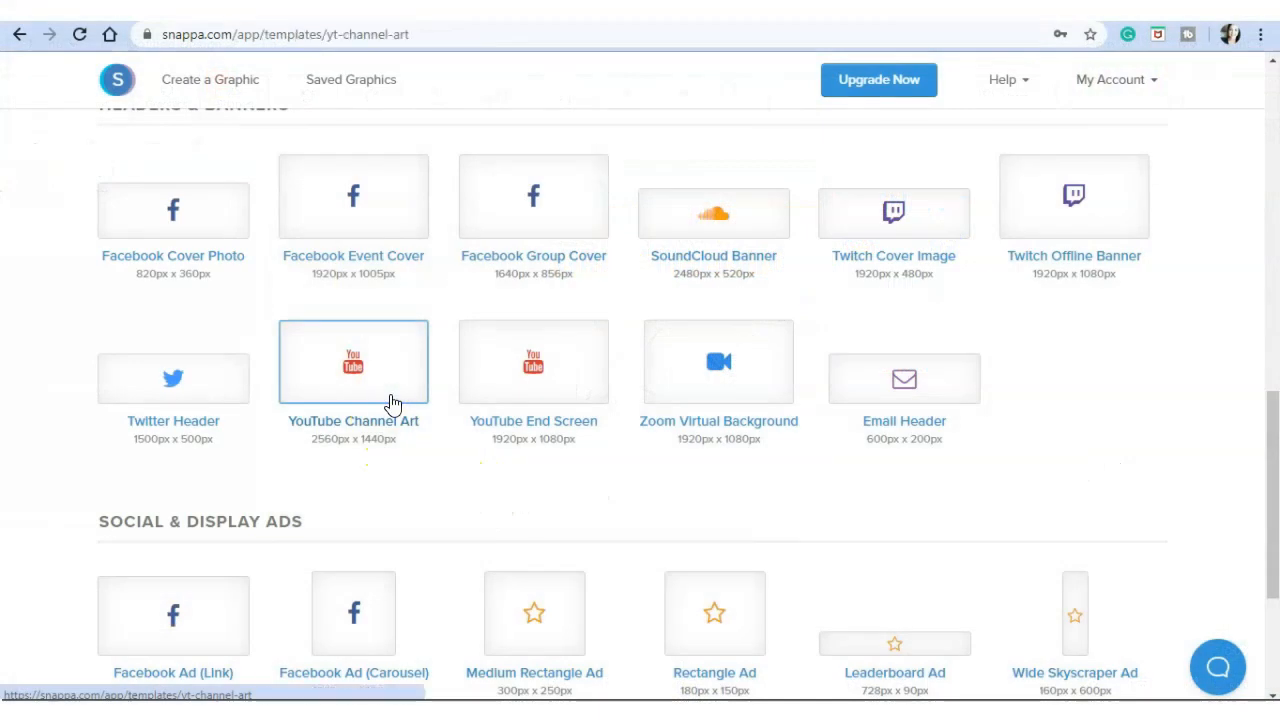
Step: Choose the YouTube Channel Art preset (2560px x 1440px) and look over its create-from-scratch option and featured templates
{"action": "left_click", "coordinate": [392, 403]}
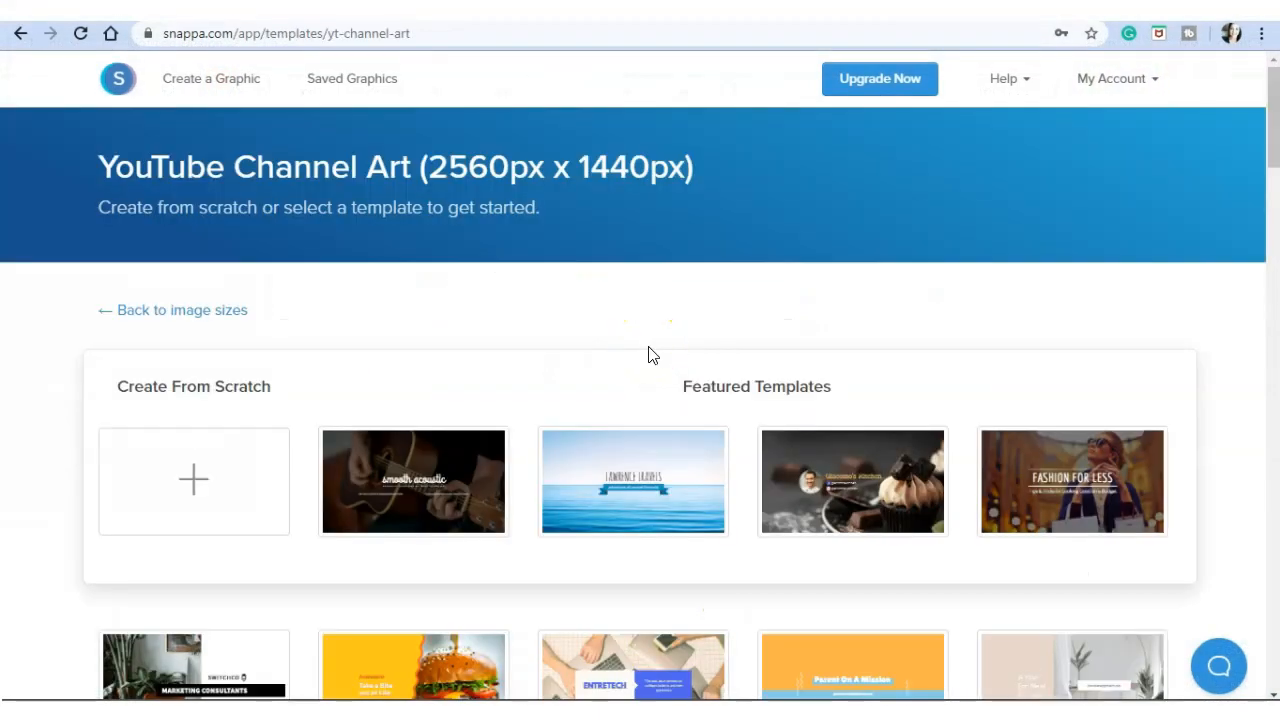
{"action": "scroll", "coordinate": [648, 355], "scroll_direction": "down", "scroll_amount": 2}
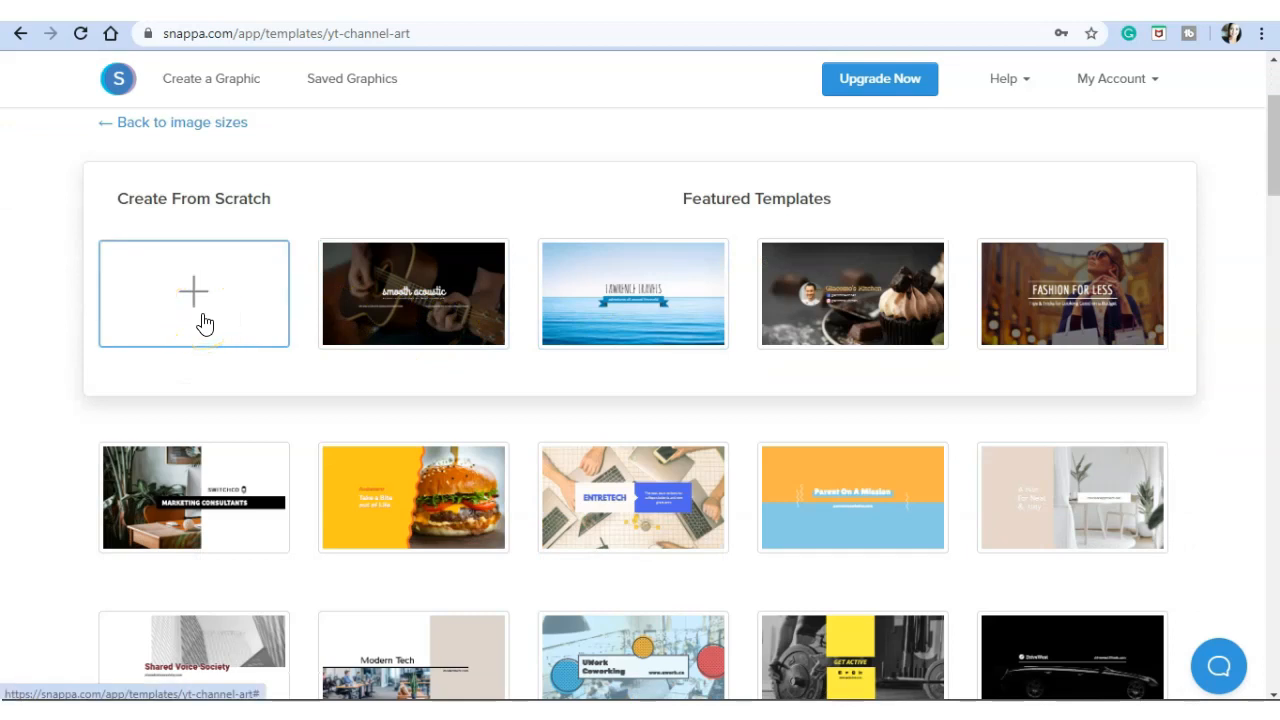
{"action": "scroll", "coordinate": [202, 320], "scroll_direction": "up", "scroll_amount": 2}
{"action": "left_click", "coordinate": [557, 218]}
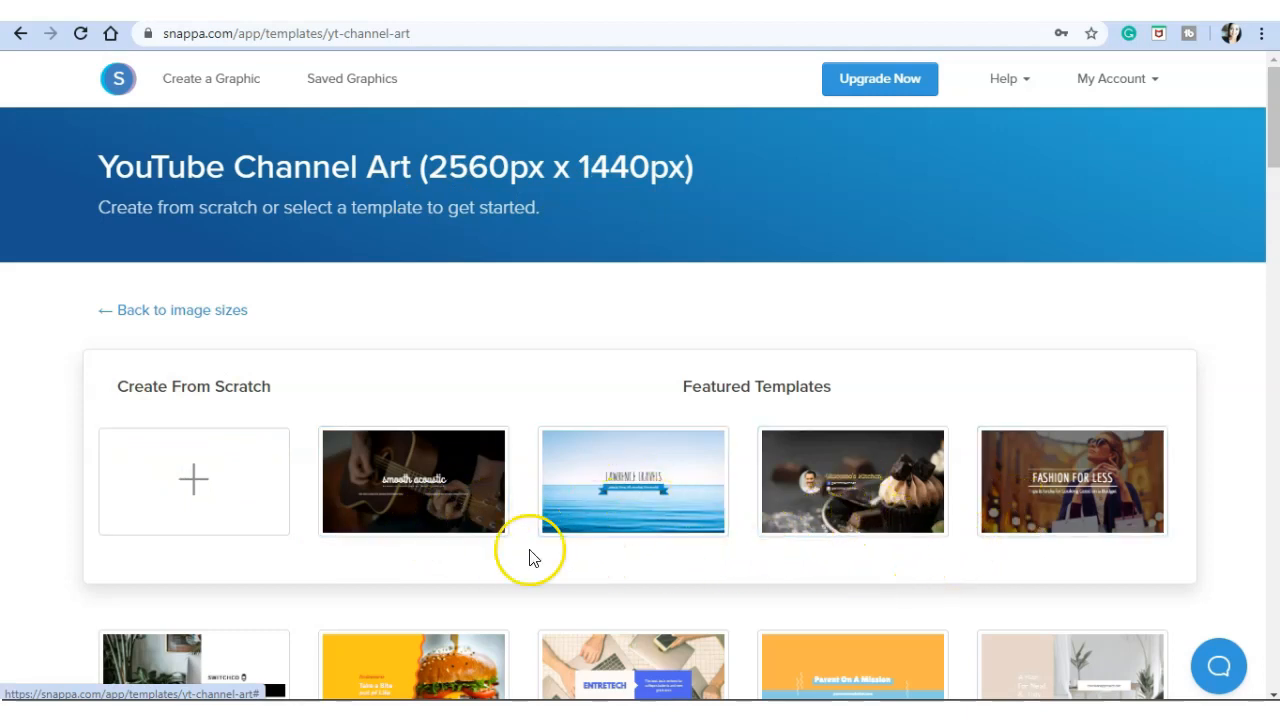
Step: Browse the YouTube Channel Art templates and start a design from the beige one with a white room and plants, "A Plan for Neat & Tidy"
{"action": "scroll", "coordinate": [398, 512], "scroll_direction": "down", "scroll_amount": 4}
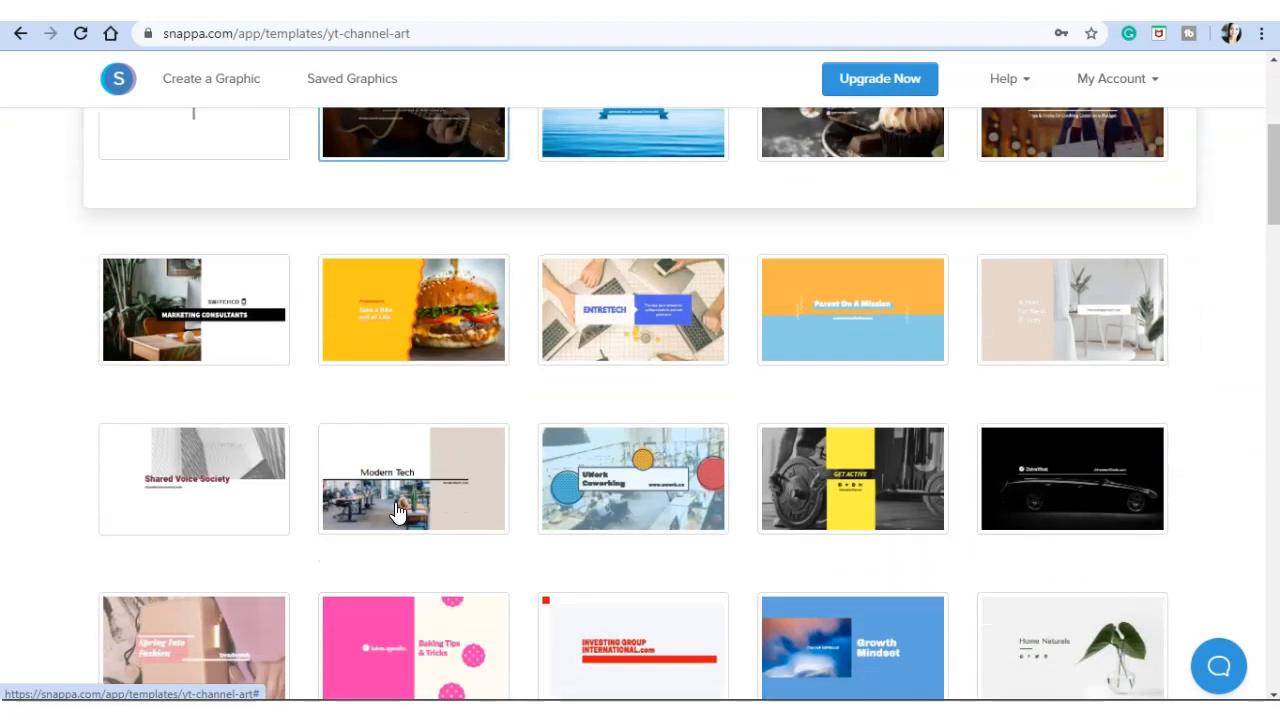
{"action": "scroll", "coordinate": [398, 512], "scroll_direction": "down", "scroll_amount": 2}
{"action": "scroll", "coordinate": [398, 512], "scroll_direction": "down", "scroll_amount": 2}
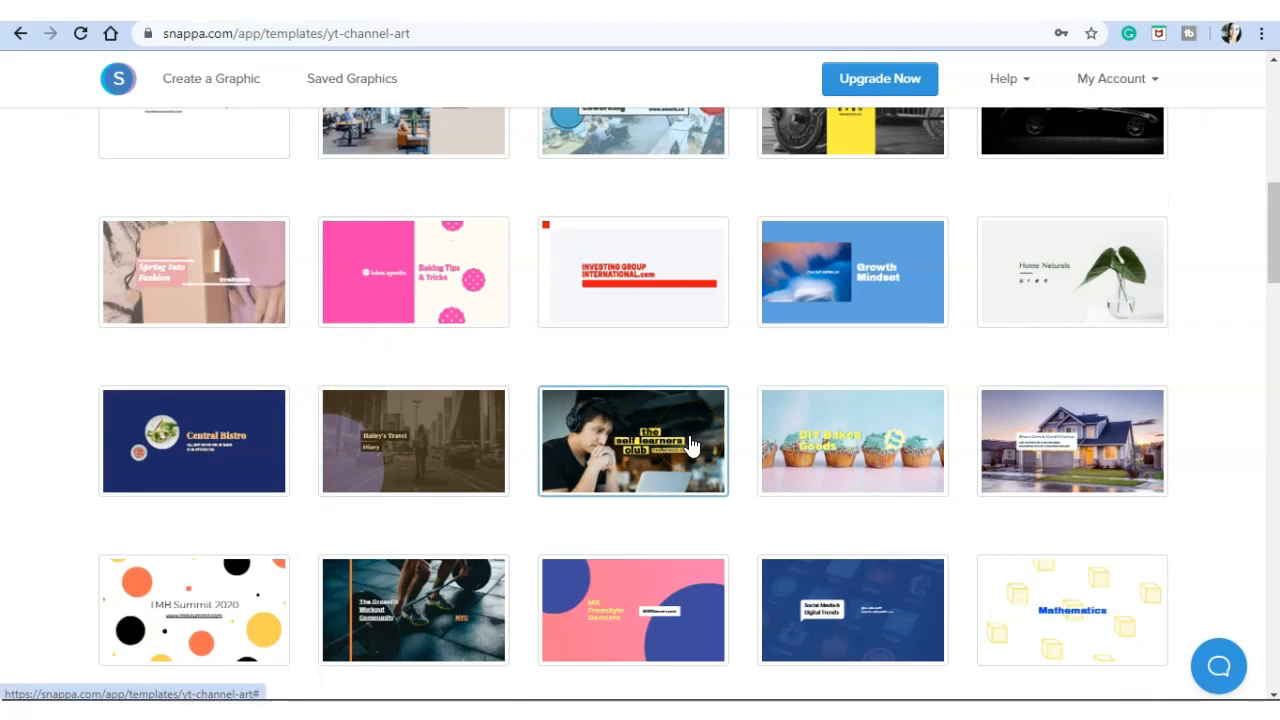
{"action": "scroll", "coordinate": [690, 444], "scroll_direction": "down", "scroll_amount": 1}
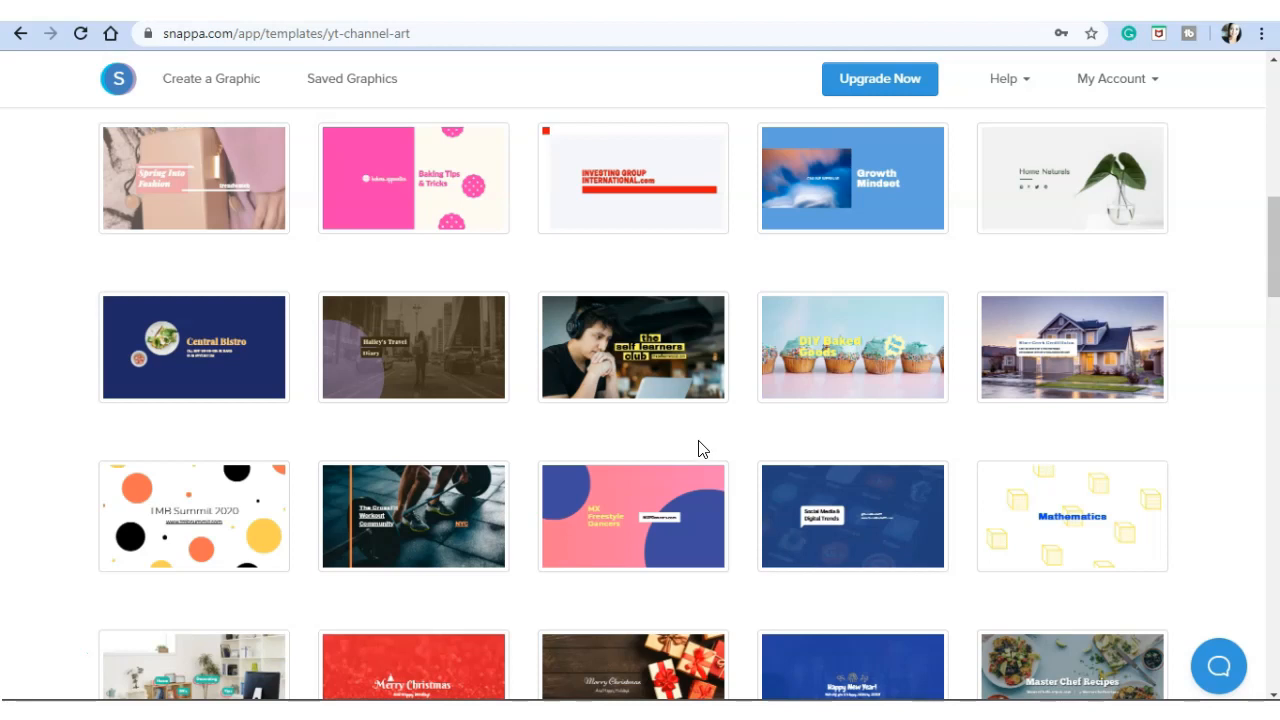
{"action": "left_click", "coordinate": [706, 451]}
{"action": "scroll", "coordinate": [706, 451], "scroll_direction": "down", "scroll_amount": 2}
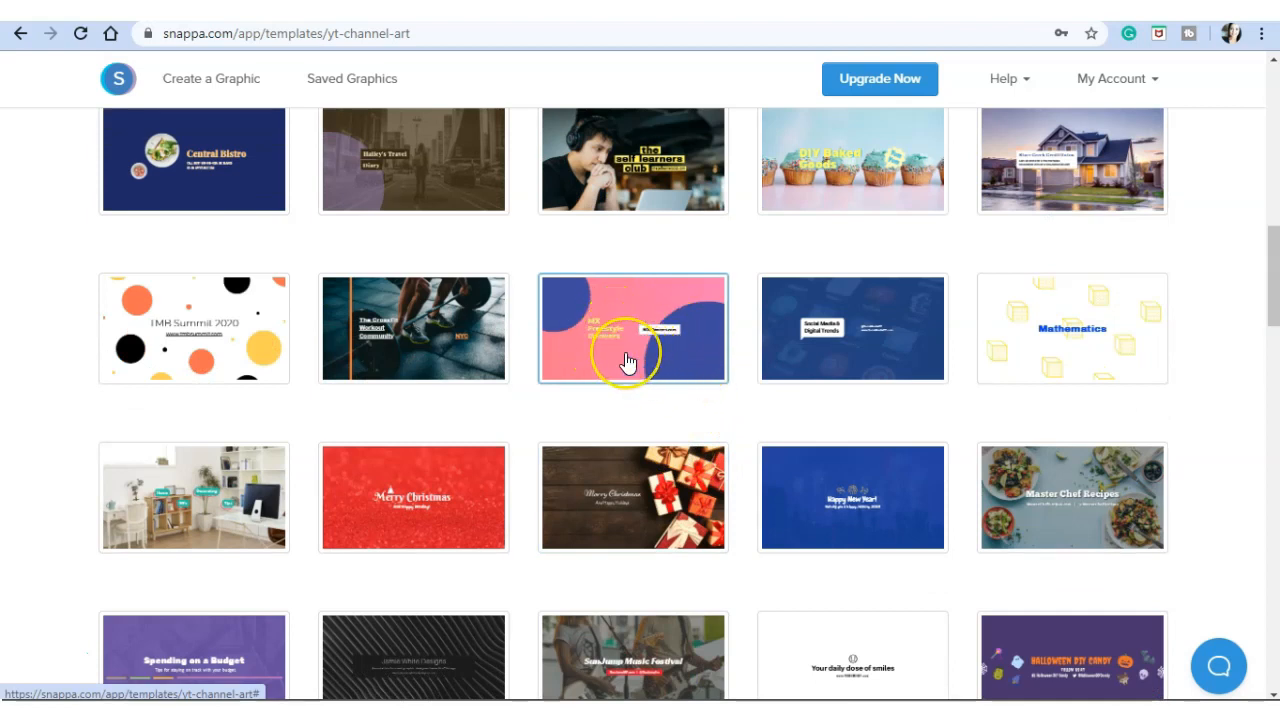
{"action": "scroll", "coordinate": [626, 362], "scroll_direction": "down", "scroll_amount": 2}
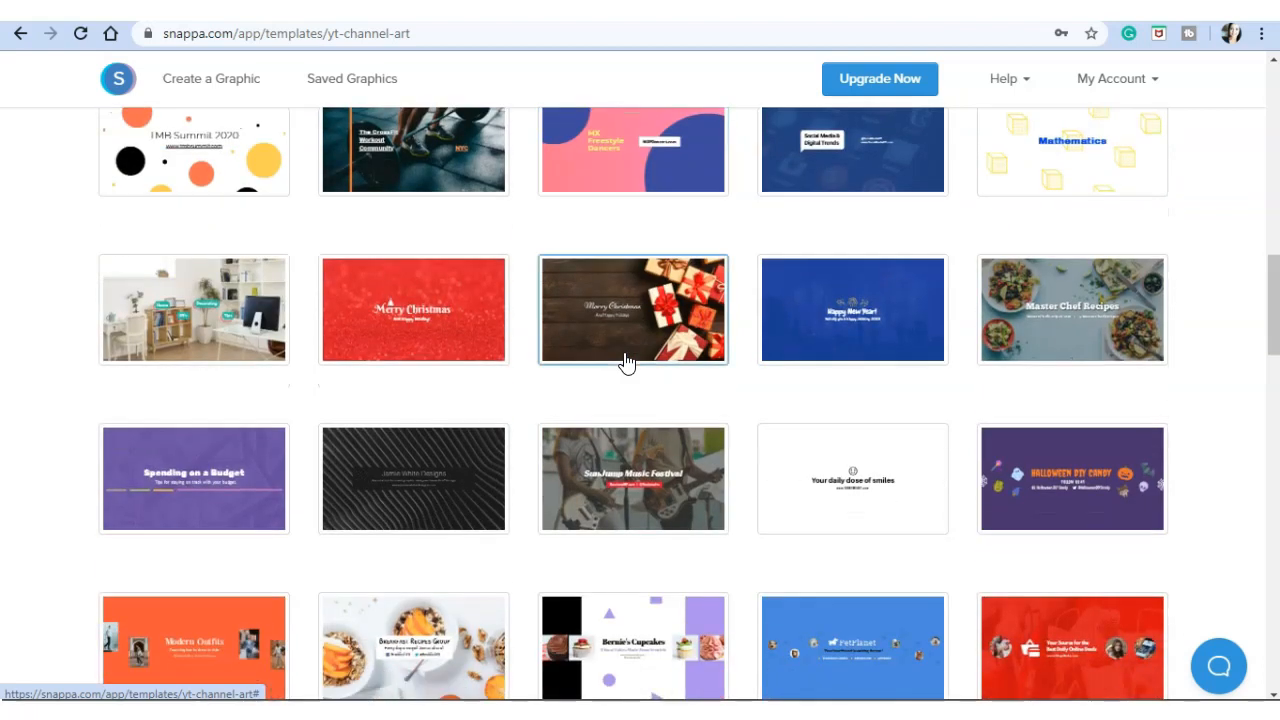
{"action": "scroll", "coordinate": [626, 362], "scroll_direction": "up", "scroll_amount": 10}
{"action": "left_click", "coordinate": [999, 262]}
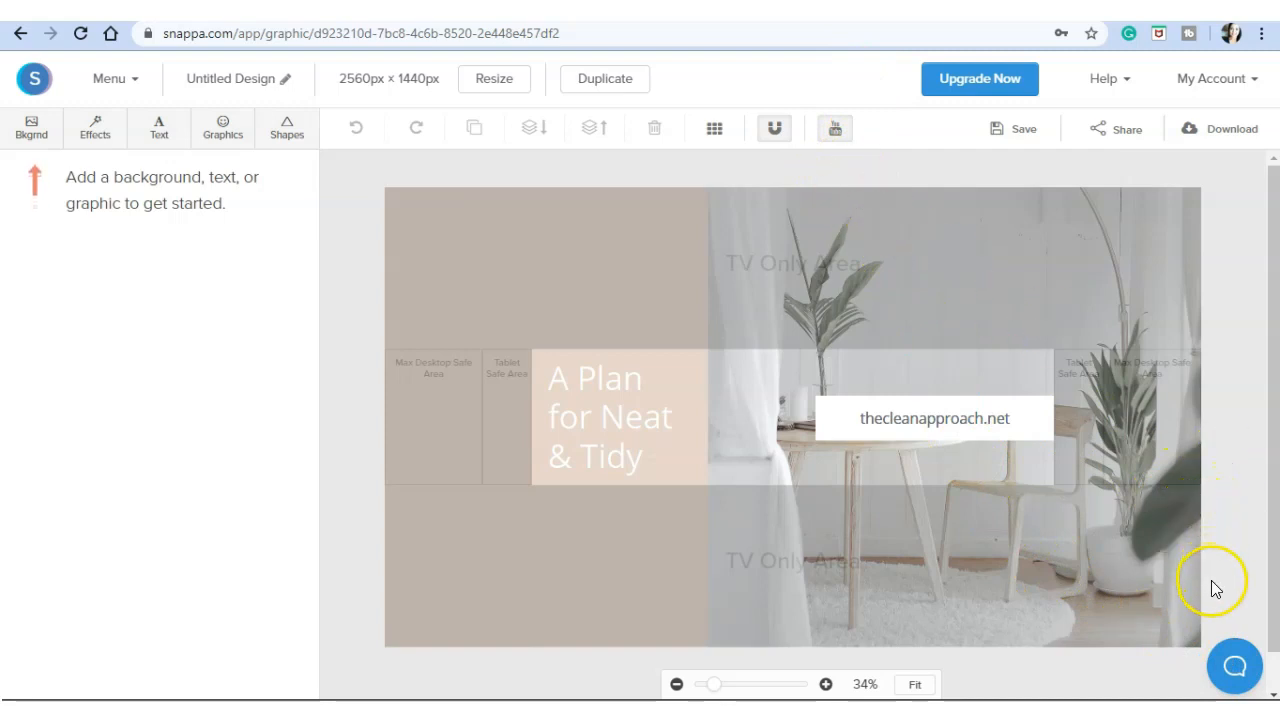
Step: Look through the instant help answers and their question field, and close the help window
{"action": "left_click", "coordinate": [1240, 672]}
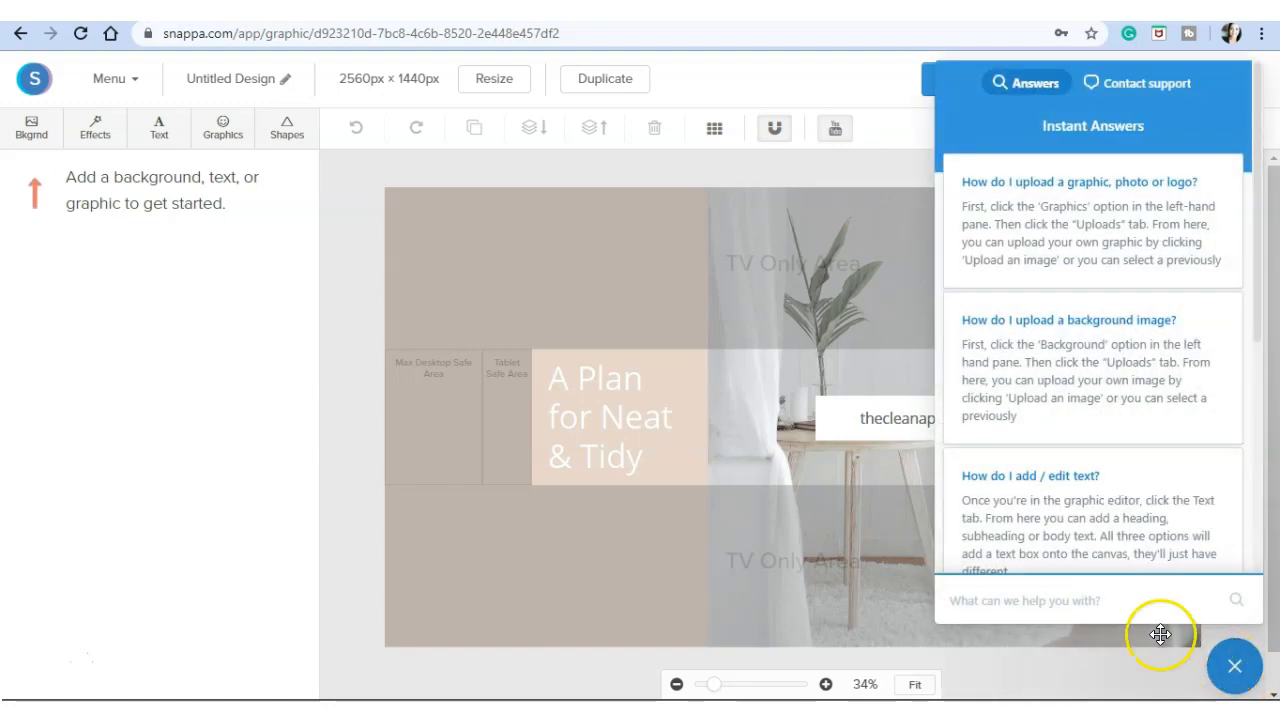
{"action": "left_click", "coordinate": [1048, 602]}
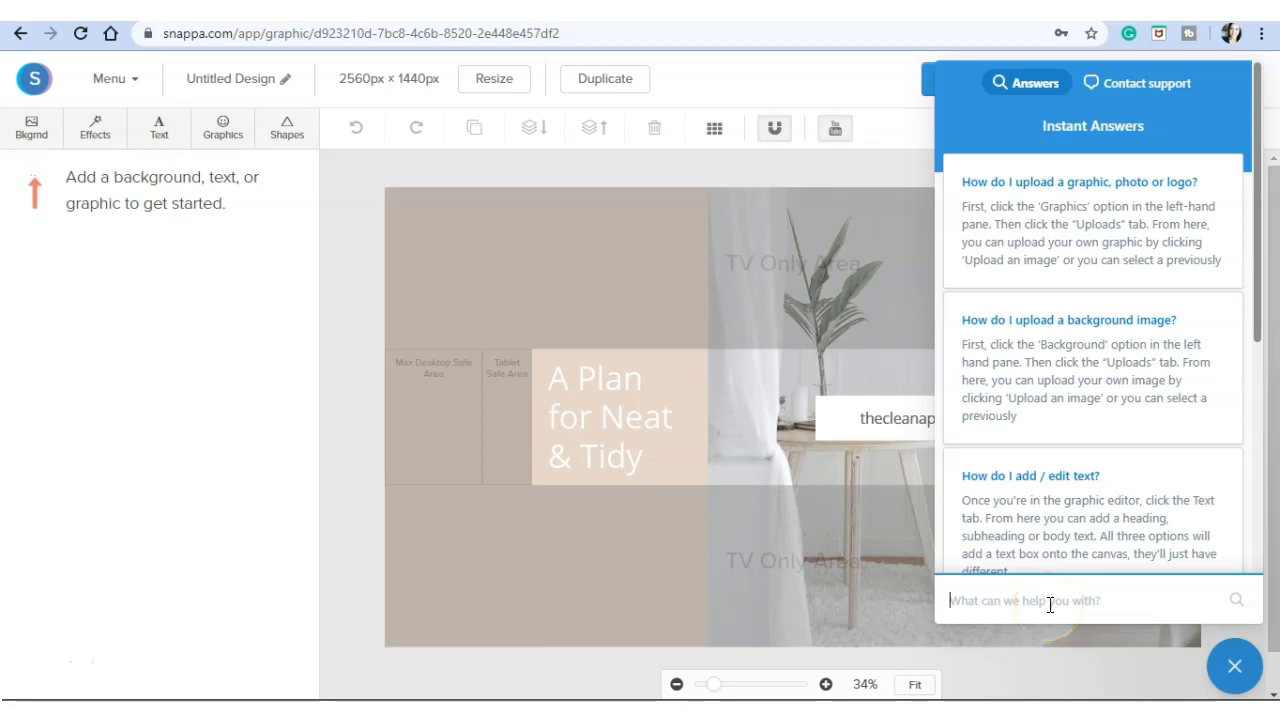
{"action": "left_click", "coordinate": [1000, 674]}
Step: Zoom the canvas in to 81% and out to 10%, and fit the whole graphic in view
{"action": "left_click", "coordinate": [708, 686]}
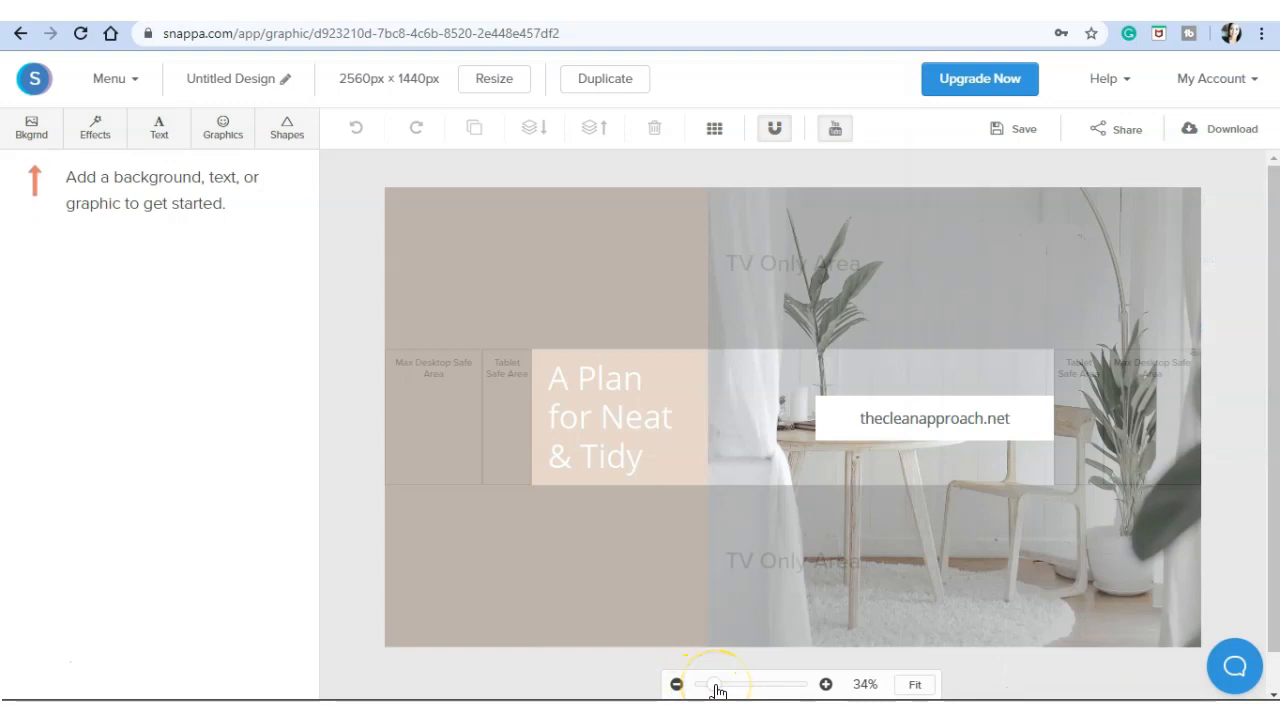
{"action": "left_click", "coordinate": [716, 690]}
{"action": "left_click_drag", "start_coordinate": [715, 690], "coordinate": [741, 690]}
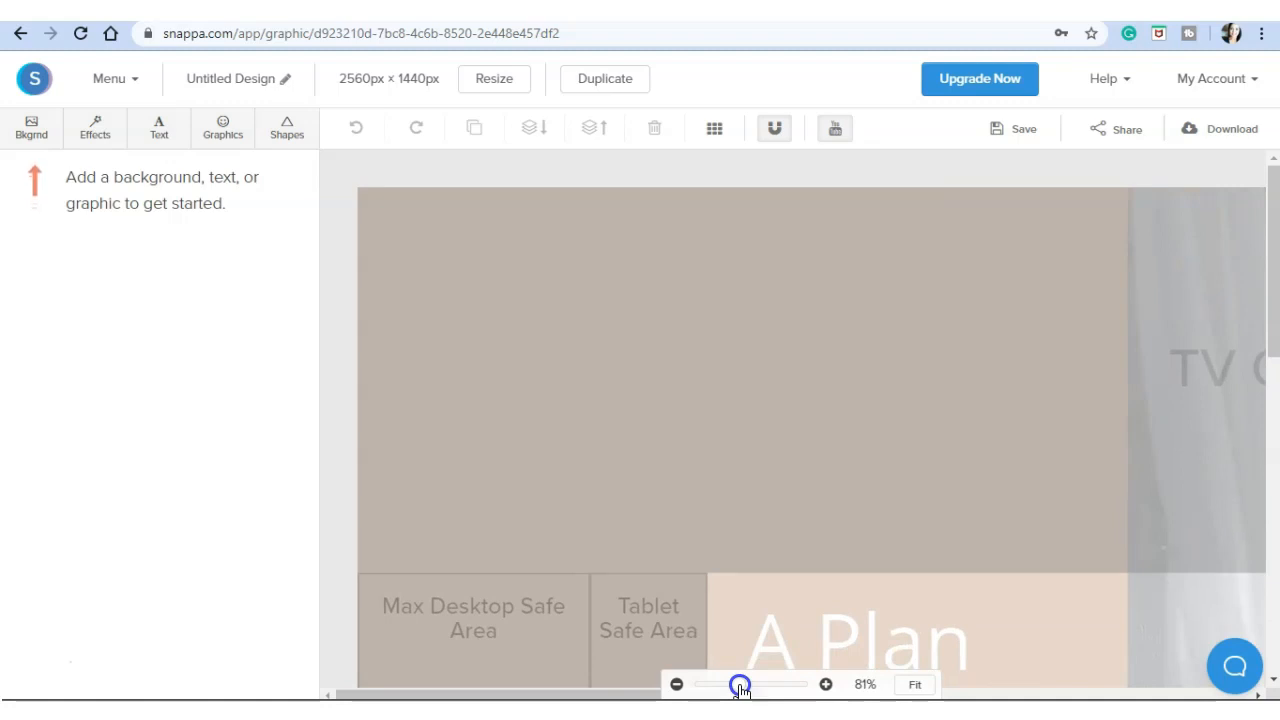
{"action": "left_click_drag", "start_coordinate": [742, 690], "coordinate": [706, 690]}
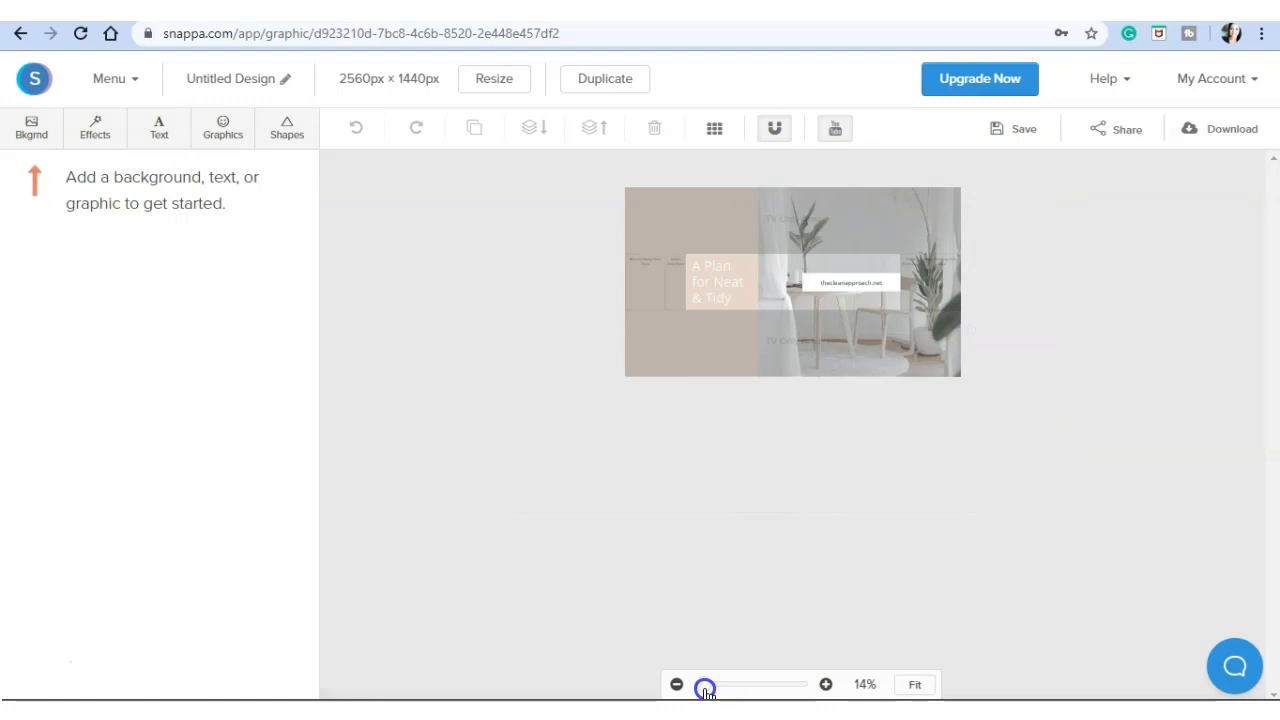
{"action": "left_click_drag", "start_coordinate": [706, 692], "coordinate": [704, 692]}
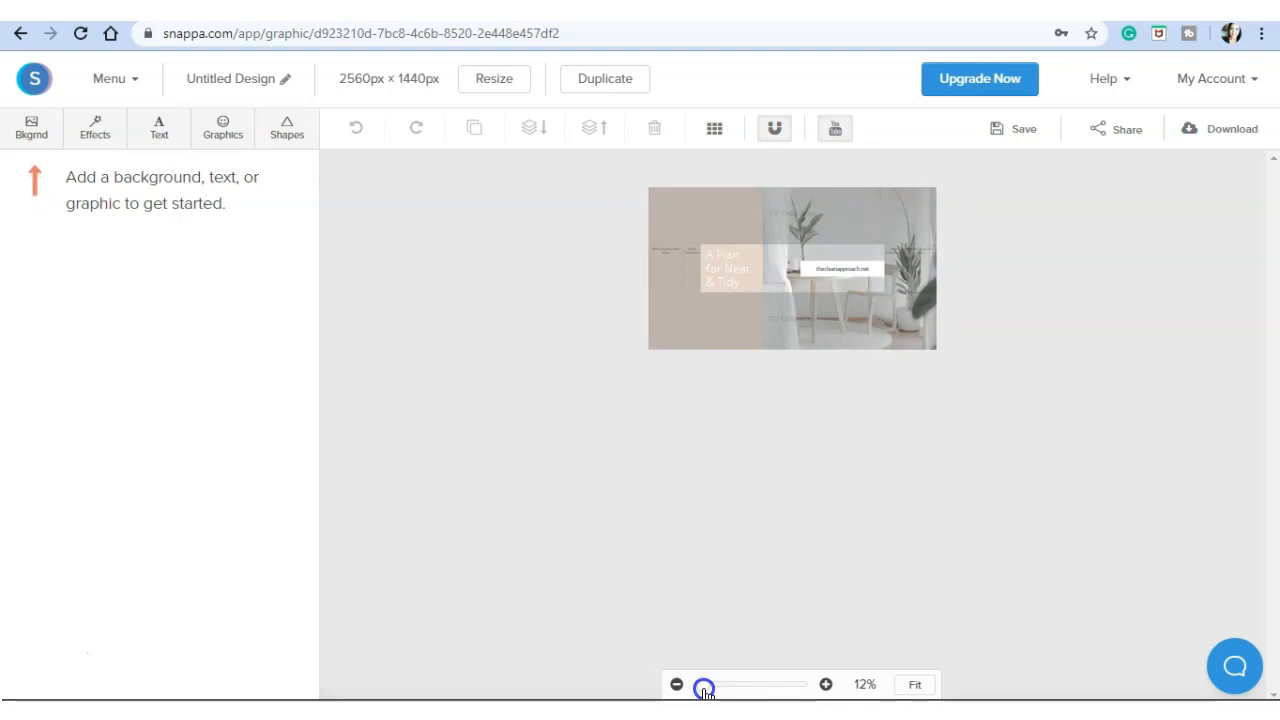
{"action": "left_click_drag", "start_coordinate": [705, 692], "coordinate": [694, 692]}
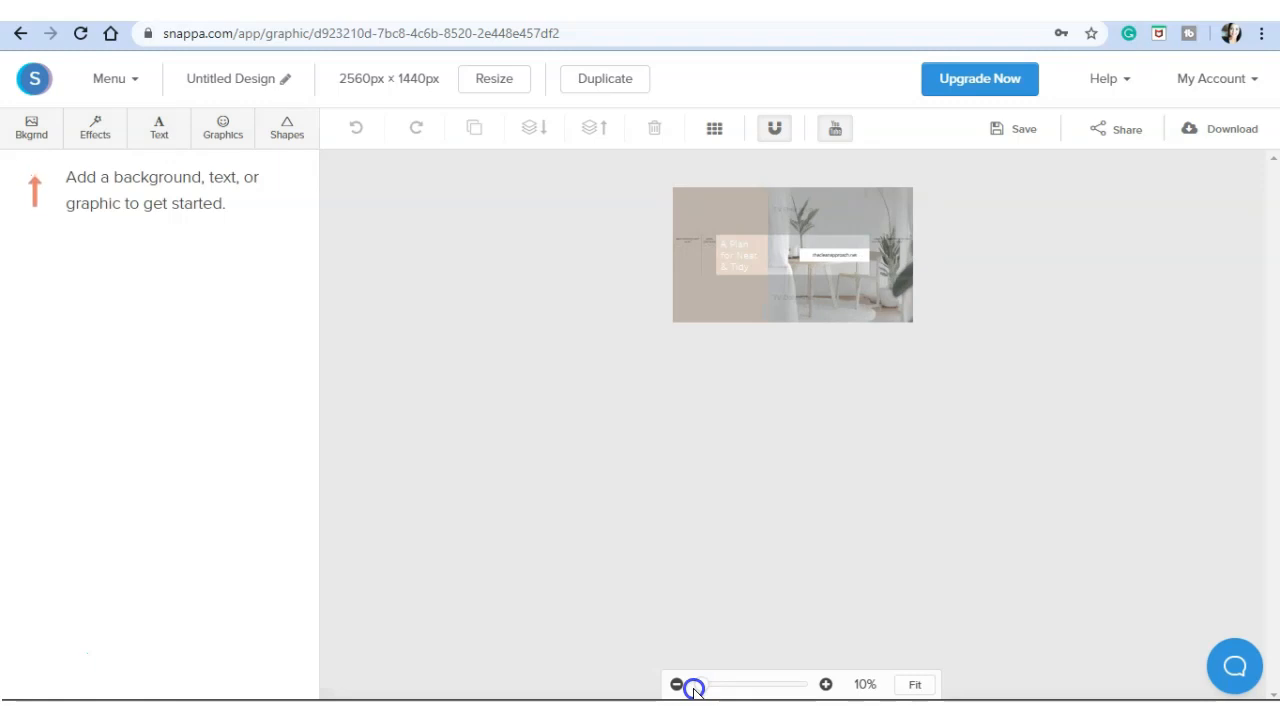
{"action": "left_click_drag", "start_coordinate": [694, 692], "coordinate": [714, 692]}
{"action": "left_click_drag", "start_coordinate": [707, 690], "coordinate": [702, 689]}
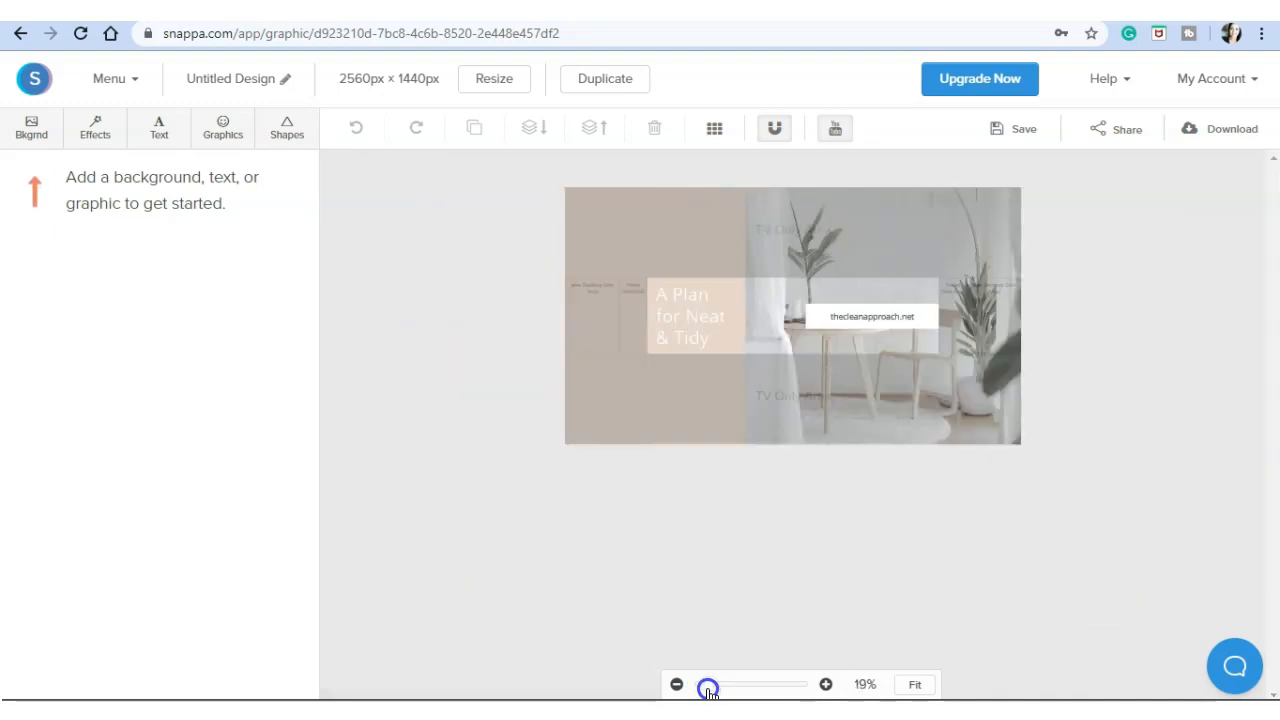
{"action": "left_click", "coordinate": [916, 686]}
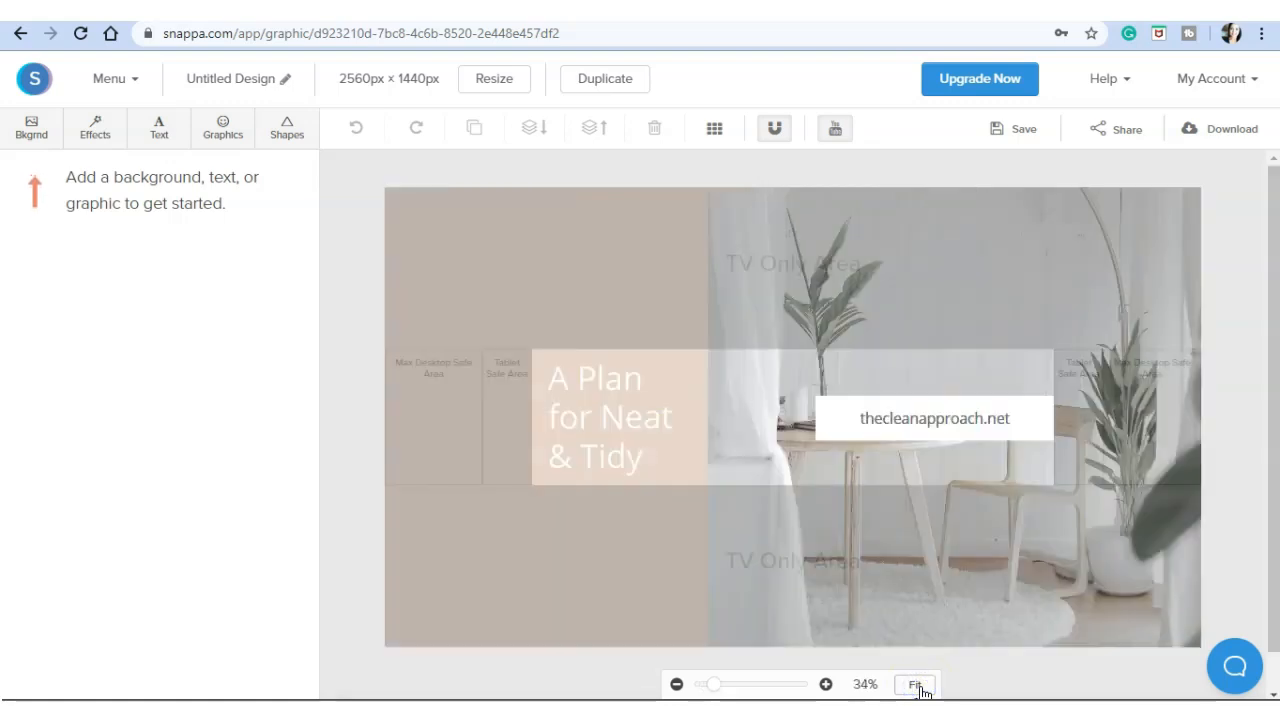
Step: Review the graphic's download formats and the account options for sharing the image, and close the sharing dialog
{"action": "left_click", "coordinate": [1240, 128]}
{"action": "left_click", "coordinate": [1213, 138]}
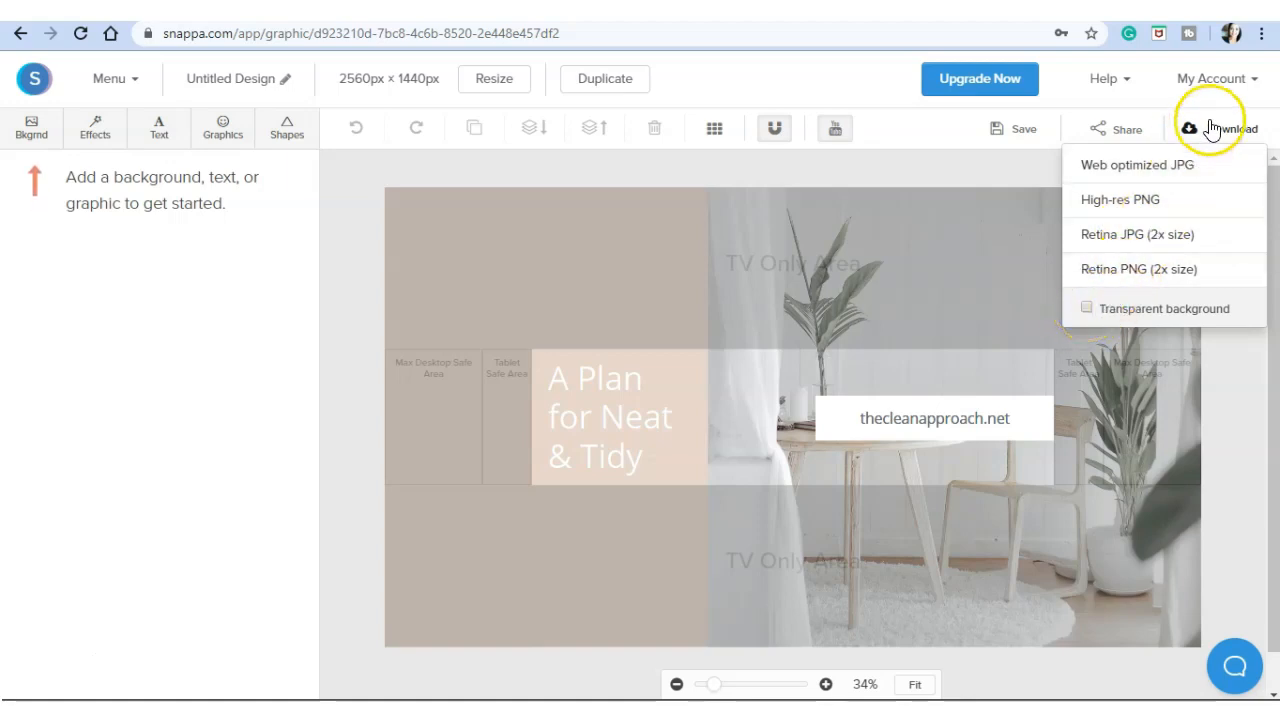
{"action": "left_click", "coordinate": [1119, 130]}
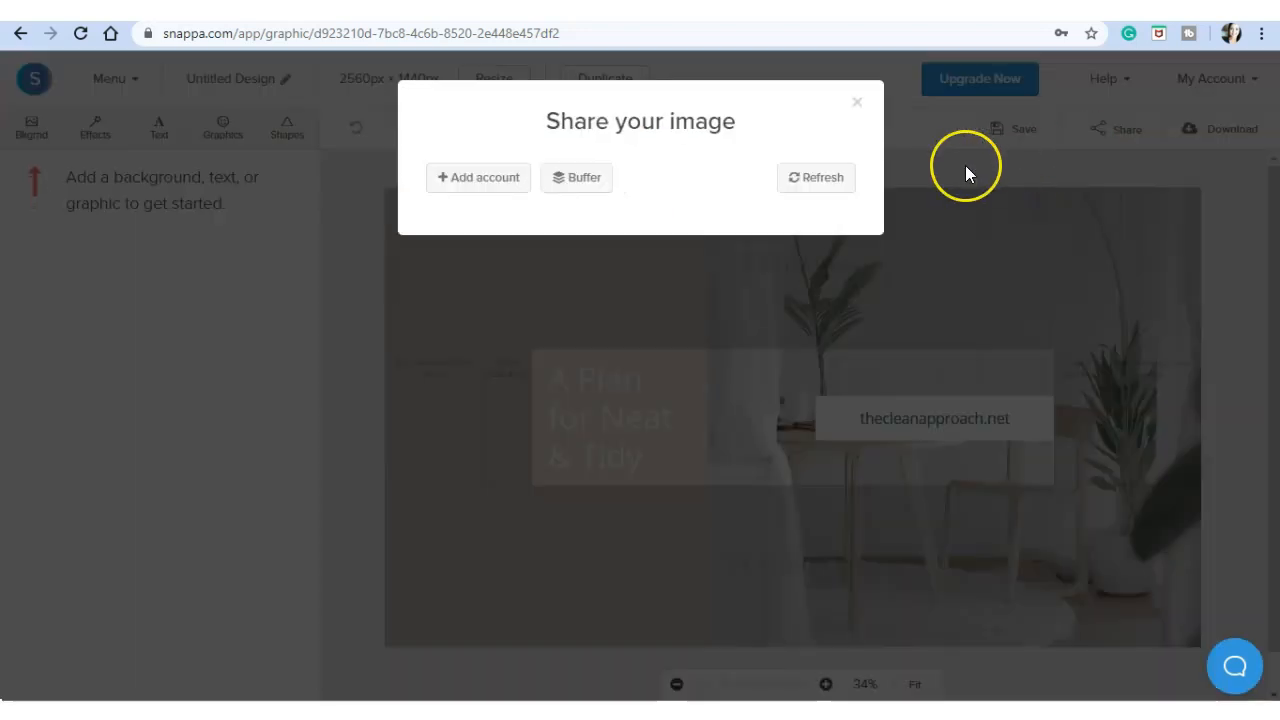
{"action": "left_click", "coordinate": [490, 188]}
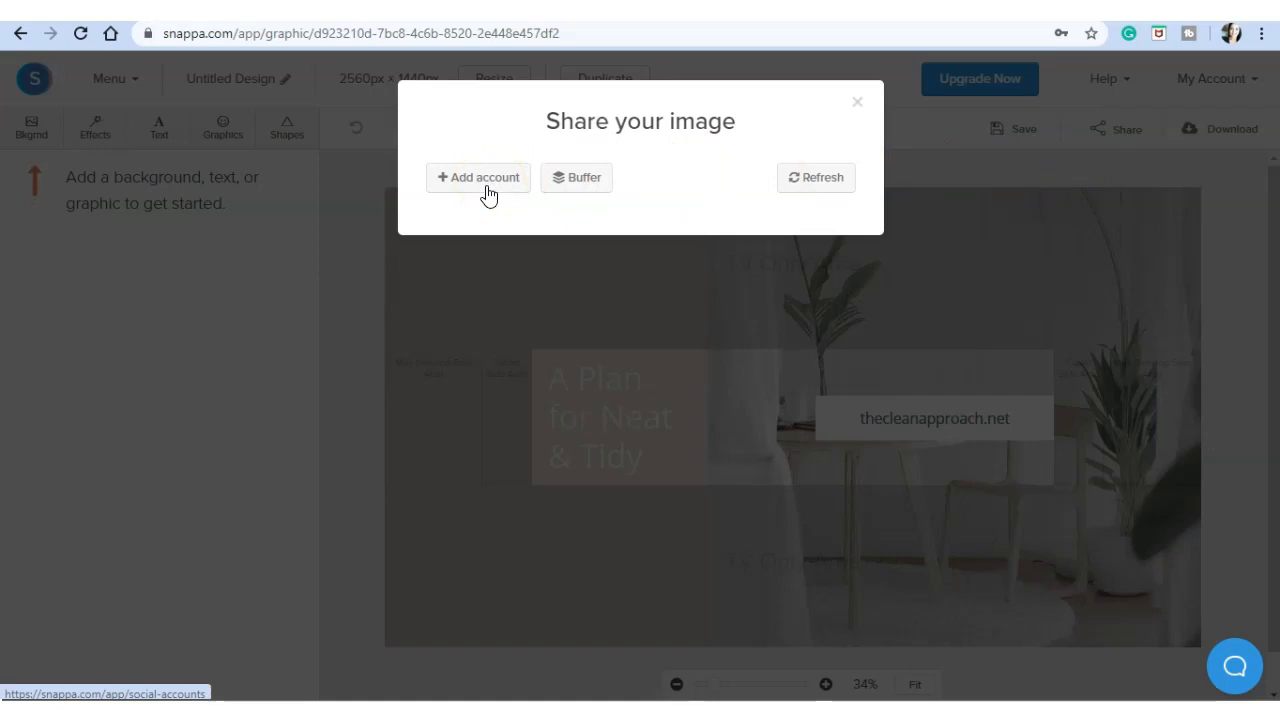
{"action": "left_click", "coordinate": [487, 192]}
{"action": "left_click", "coordinate": [858, 104]}
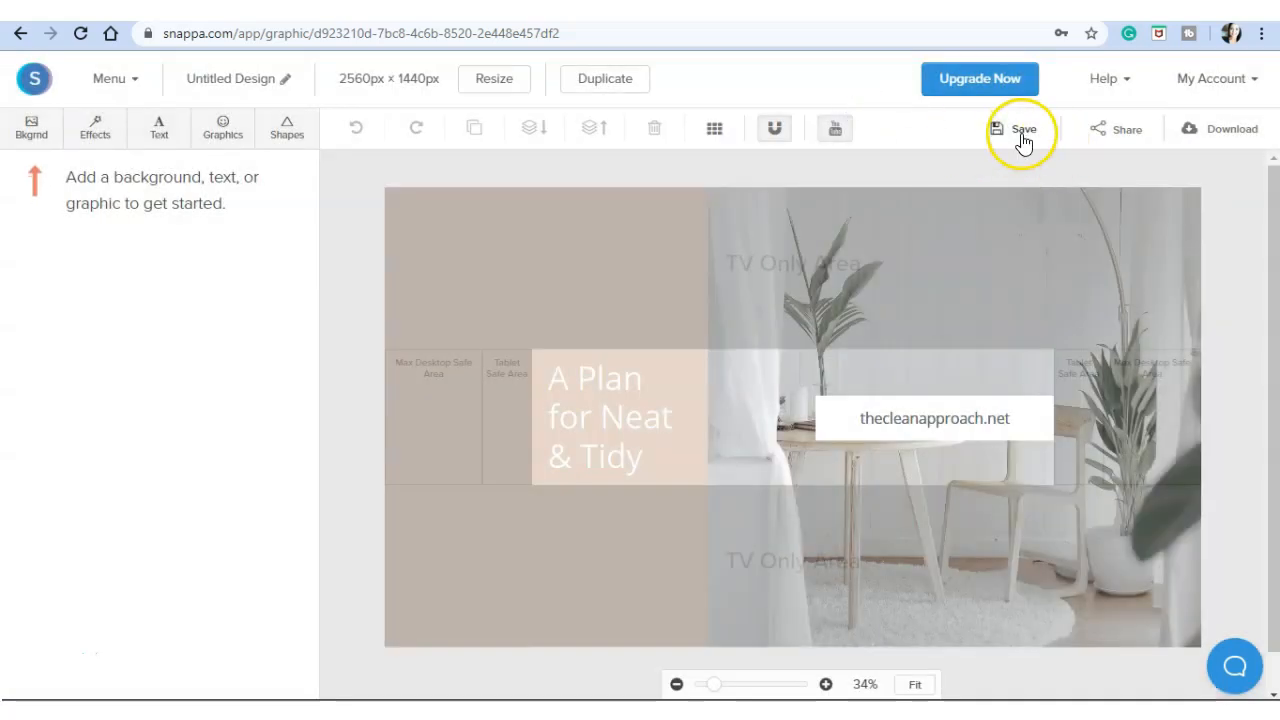
Step: Save the graphic into a new folder named "test"
{"action": "left_click", "coordinate": [999, 138]}
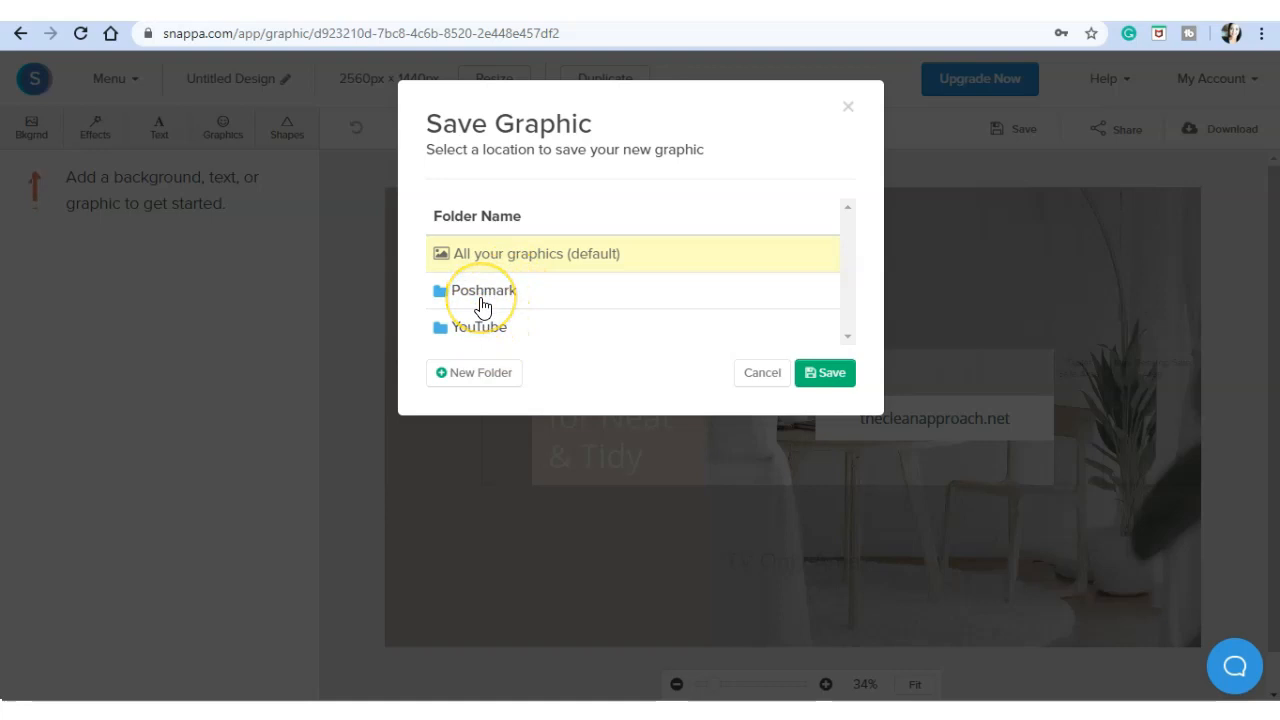
{"action": "left_click", "coordinate": [446, 385]}
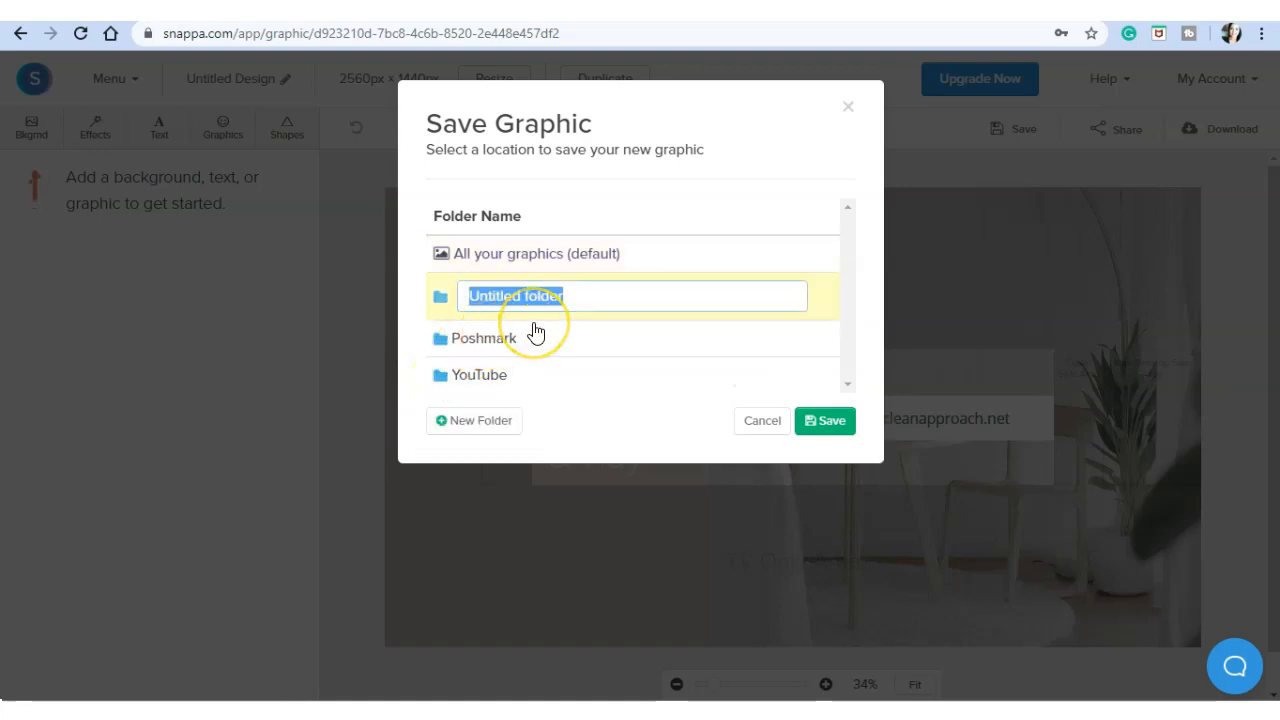
{"action": "type", "text": "test"}
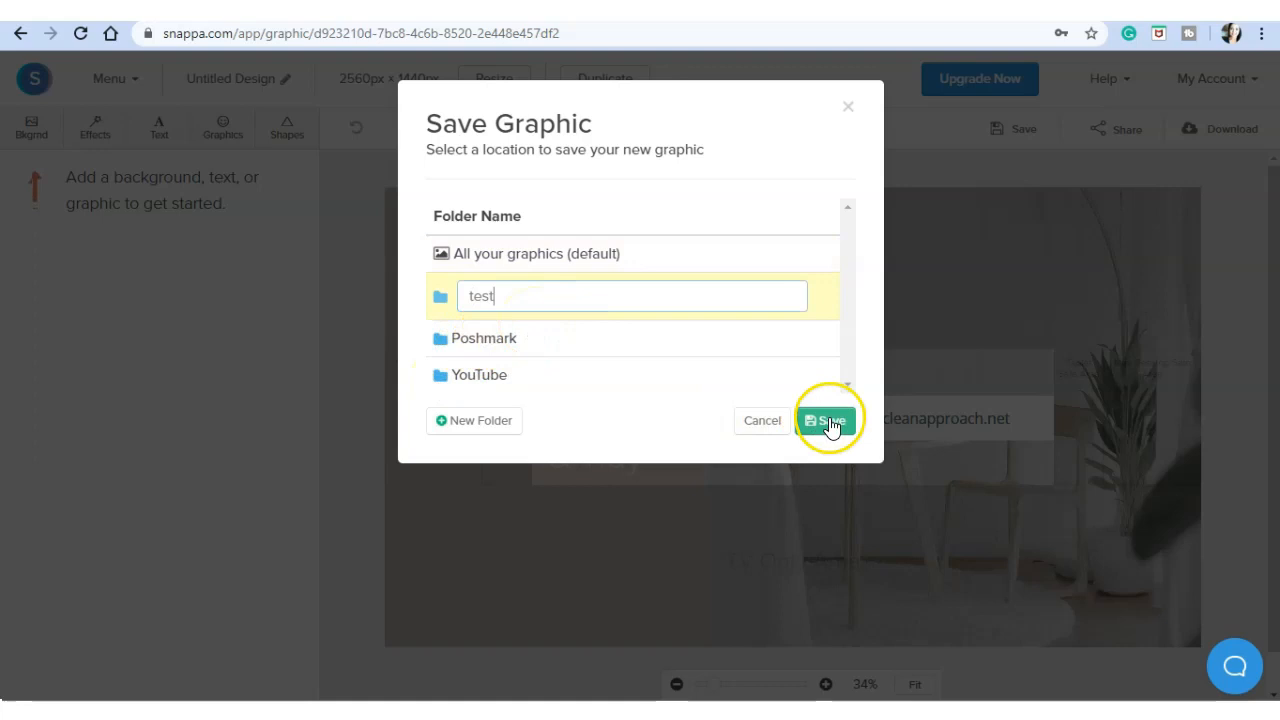
{"action": "left_click", "coordinate": [830, 421]}
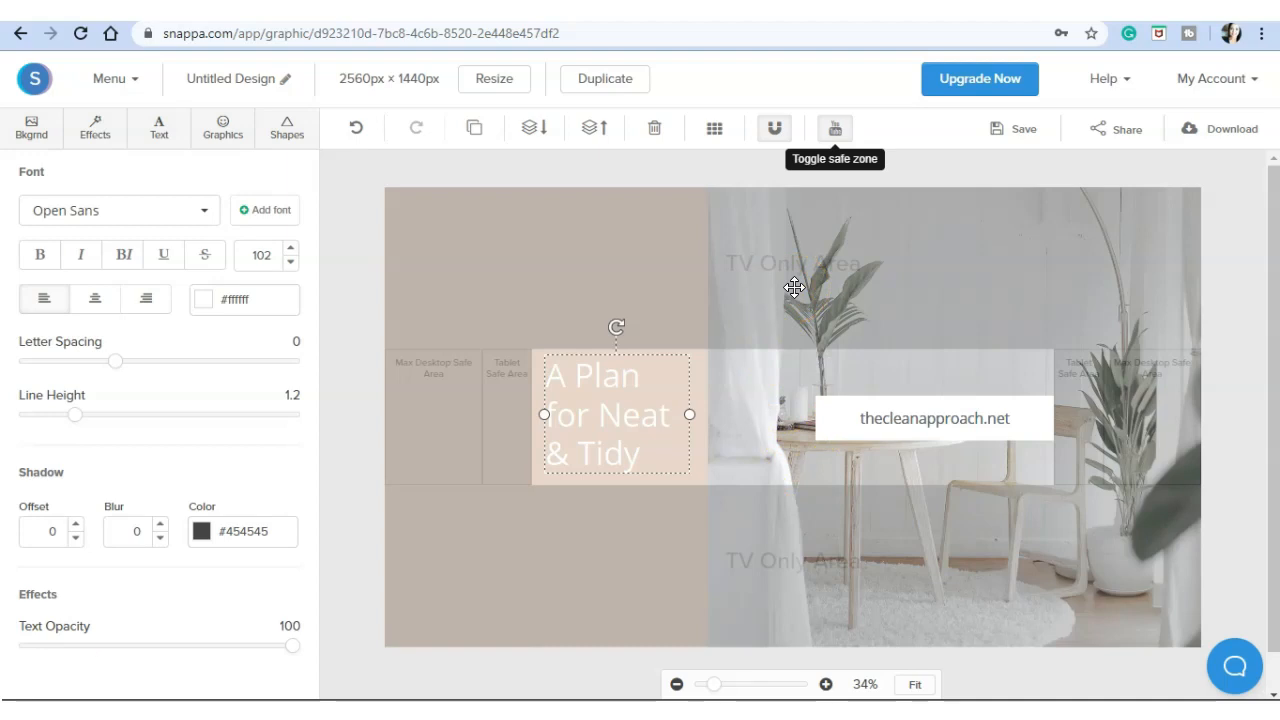
Step: Move the "A Plan for Neat & Tidy" text above the safe zone and back inside it, and hide the safe zone overlay
{"action": "left_click", "coordinate": [835, 130]}
{"action": "left_click", "coordinate": [835, 131]}
{"action": "left_click_drag", "start_coordinate": [716, 686], "coordinate": [719, 686]}
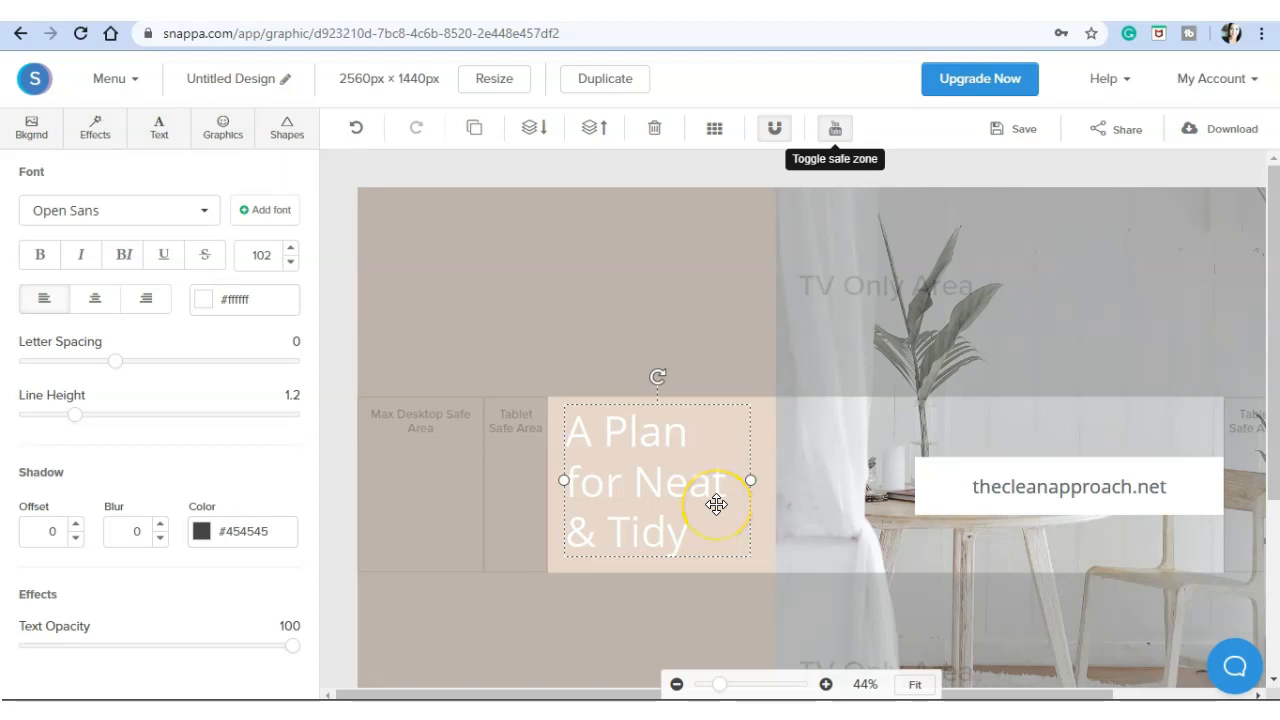
{"action": "left_click_drag", "start_coordinate": [677, 500], "coordinate": [679, 438]}
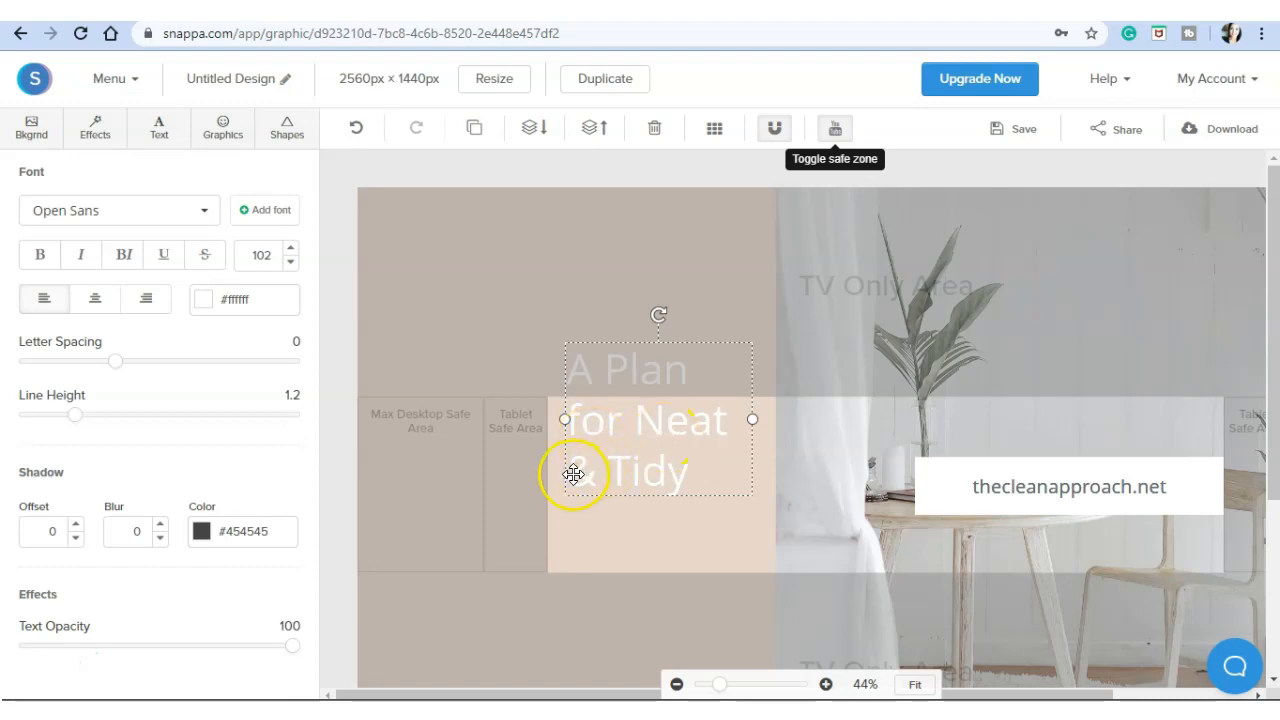
{"action": "left_click_drag", "start_coordinate": [648, 472], "coordinate": [647, 489]}
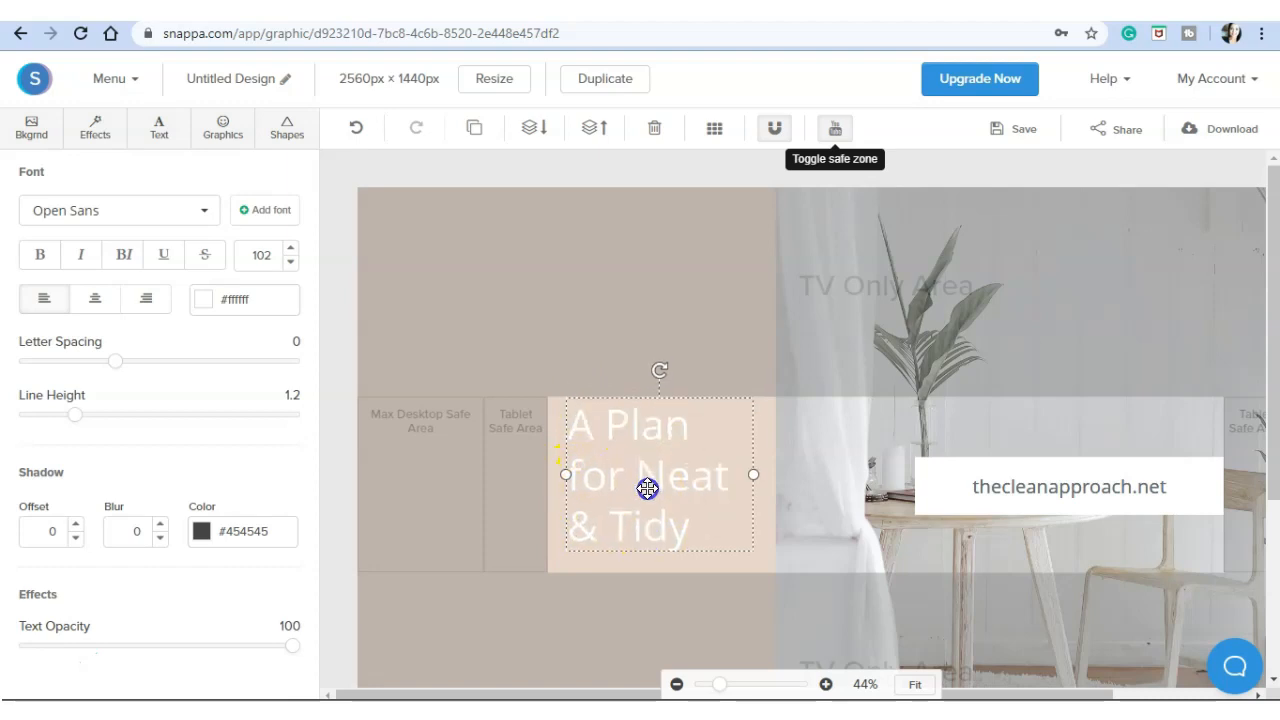
{"action": "left_click", "coordinate": [830, 138]}
{"action": "left_click", "coordinate": [830, 138]}
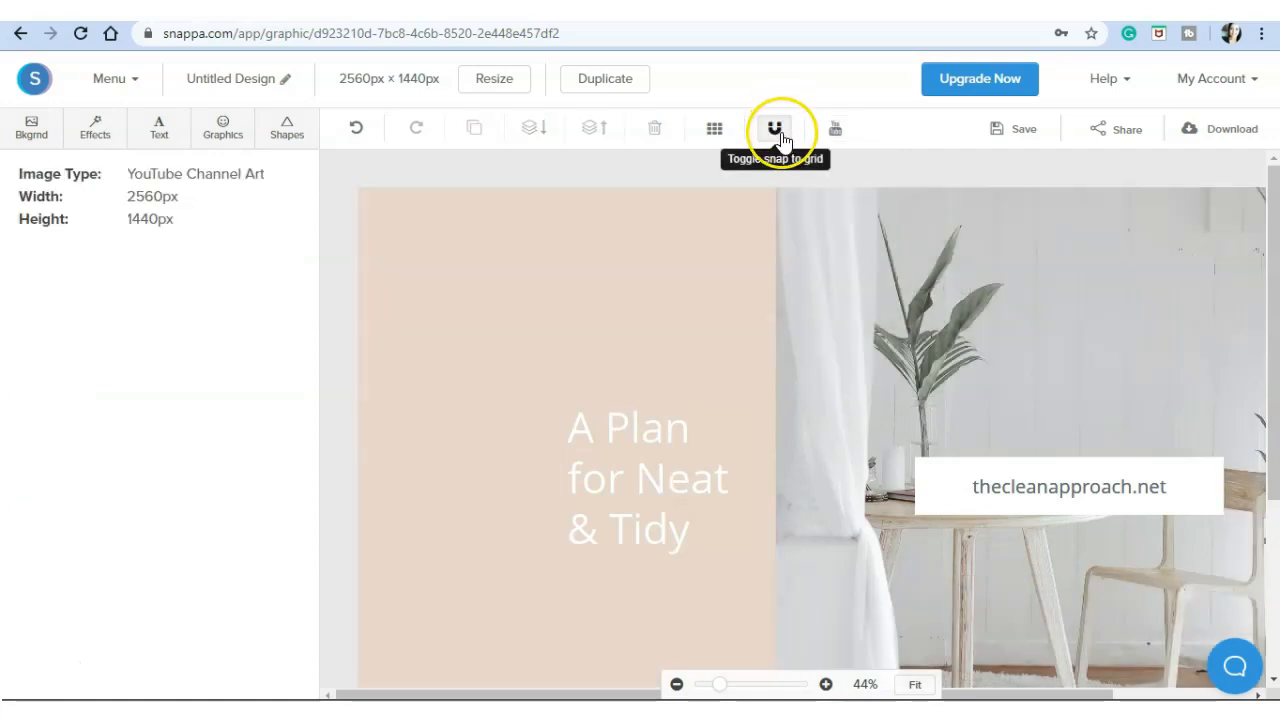
Step: Try the snap-to-grid toggle, and show and hide the grid over the graphic
{"action": "left_click", "coordinate": [775, 138]}
{"action": "left_click", "coordinate": [715, 135]}
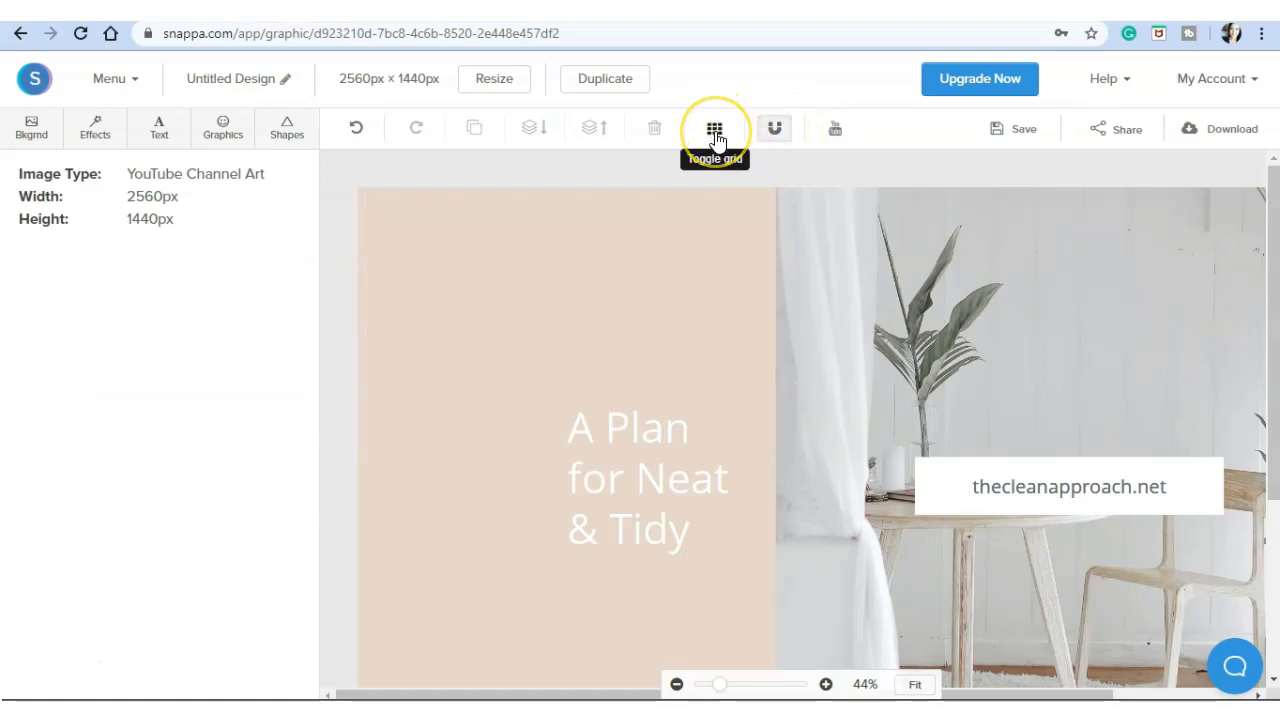
{"action": "left_click", "coordinate": [715, 126]}
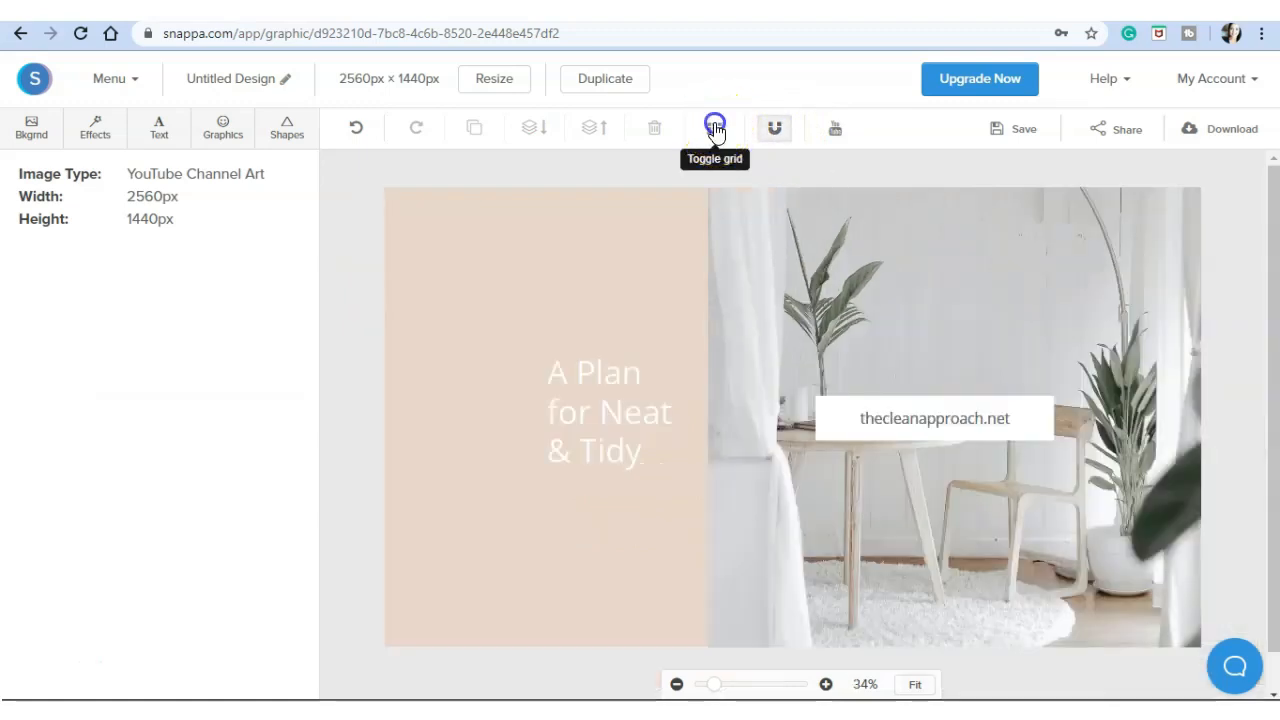
{"action": "left_click_drag", "start_coordinate": [713, 686], "coordinate": [718, 688]}
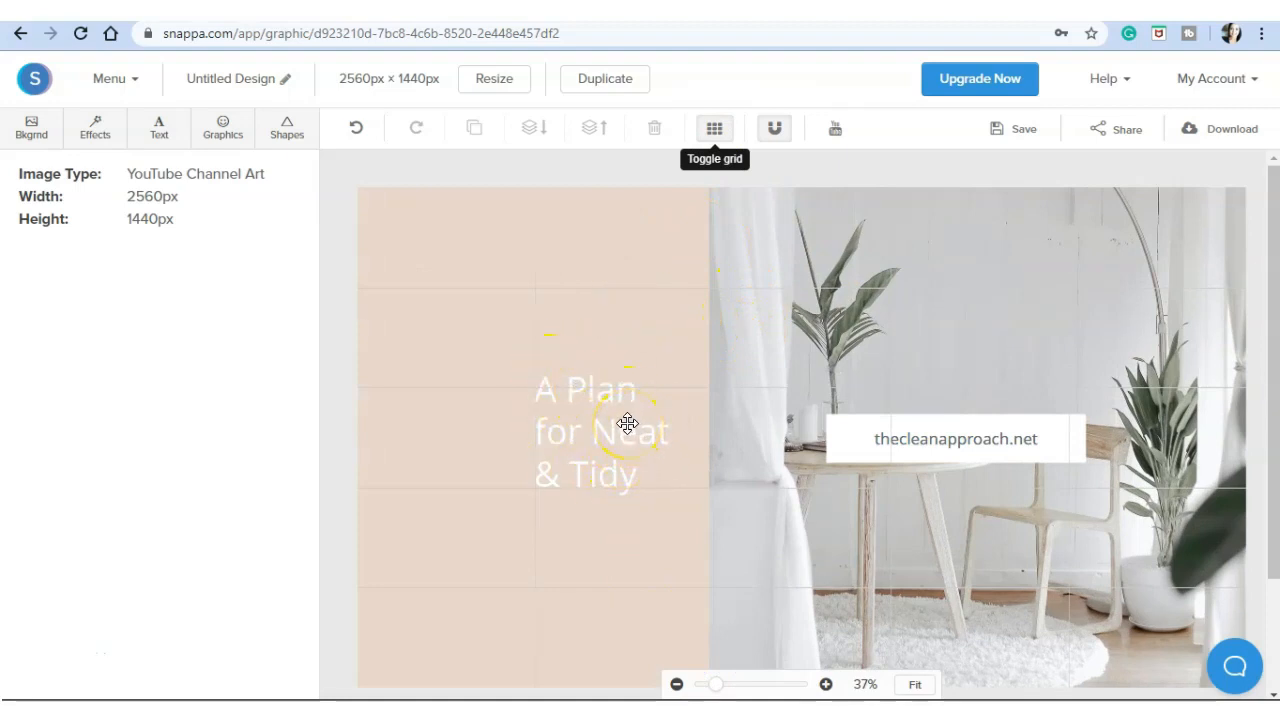
{"action": "left_click", "coordinate": [712, 130]}
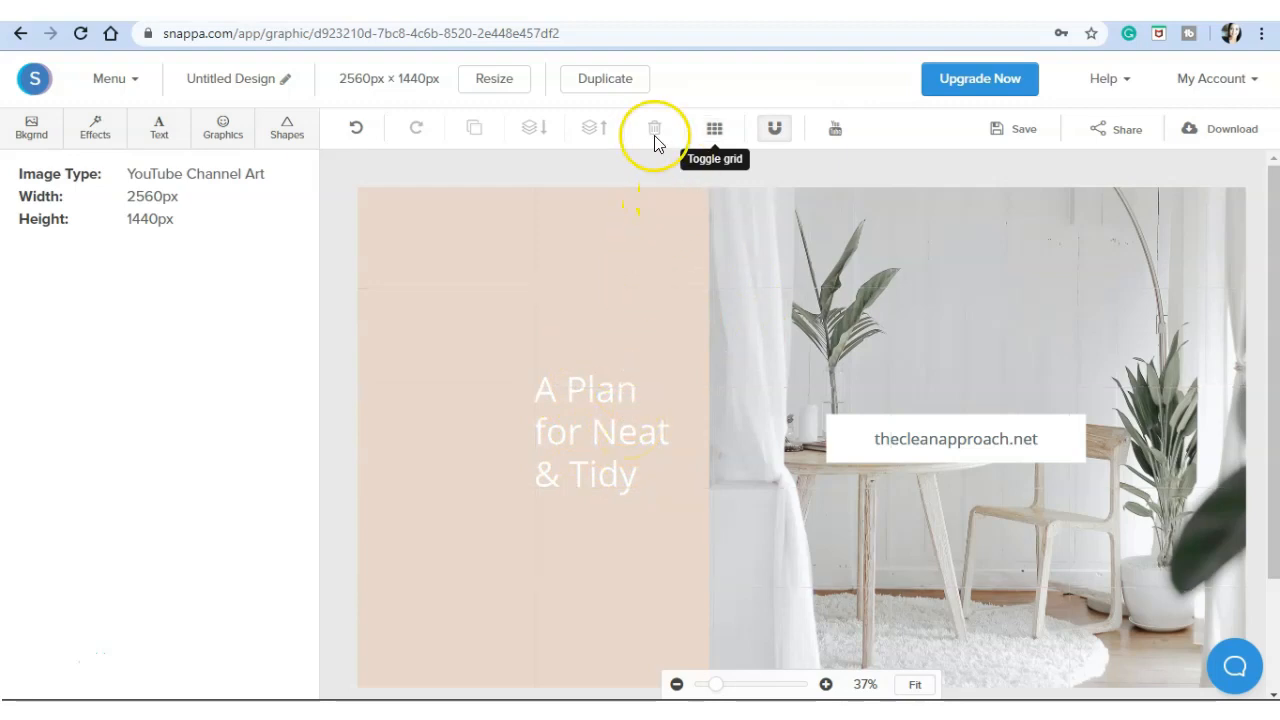
Step: Delete the beige rectangle behind the title text
{"action": "left_click", "coordinate": [636, 256]}
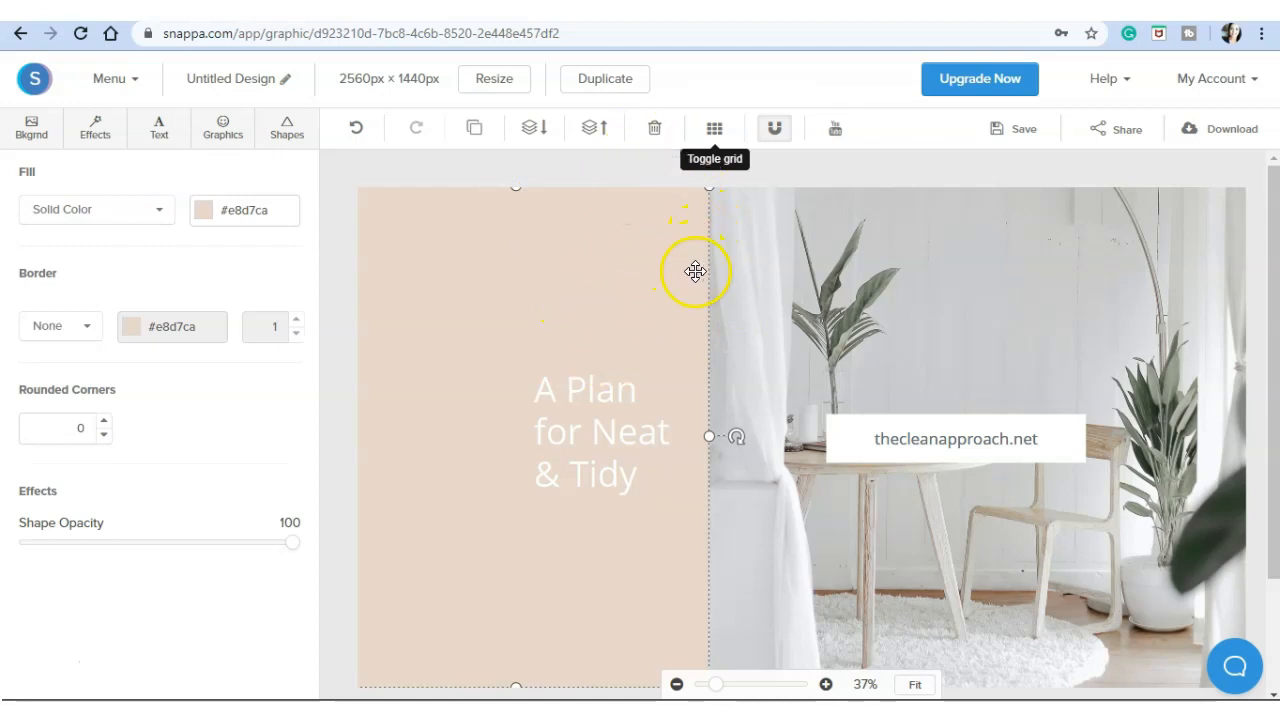
{"action": "left_click", "coordinate": [656, 138]}
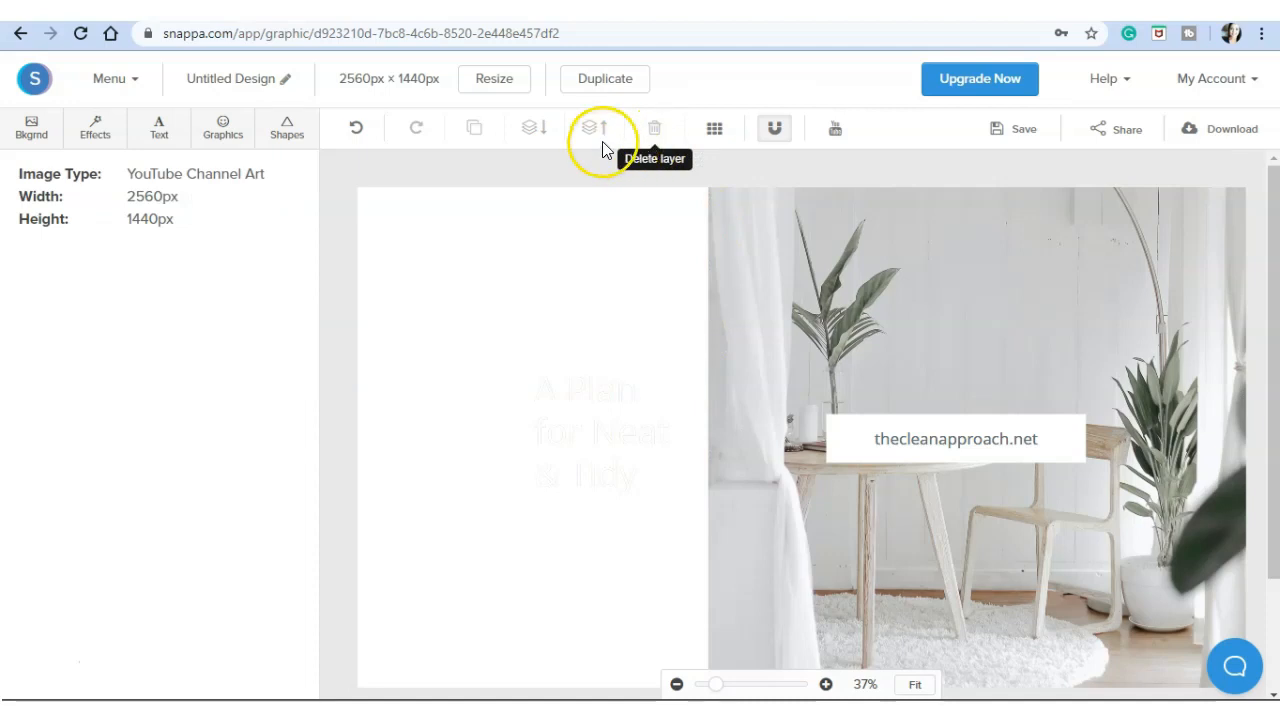
Step: Send the thecleanapproach.net text back one layer and forward again, and place a duplicate of it just below the white box
{"action": "left_click", "coordinate": [909, 443]}
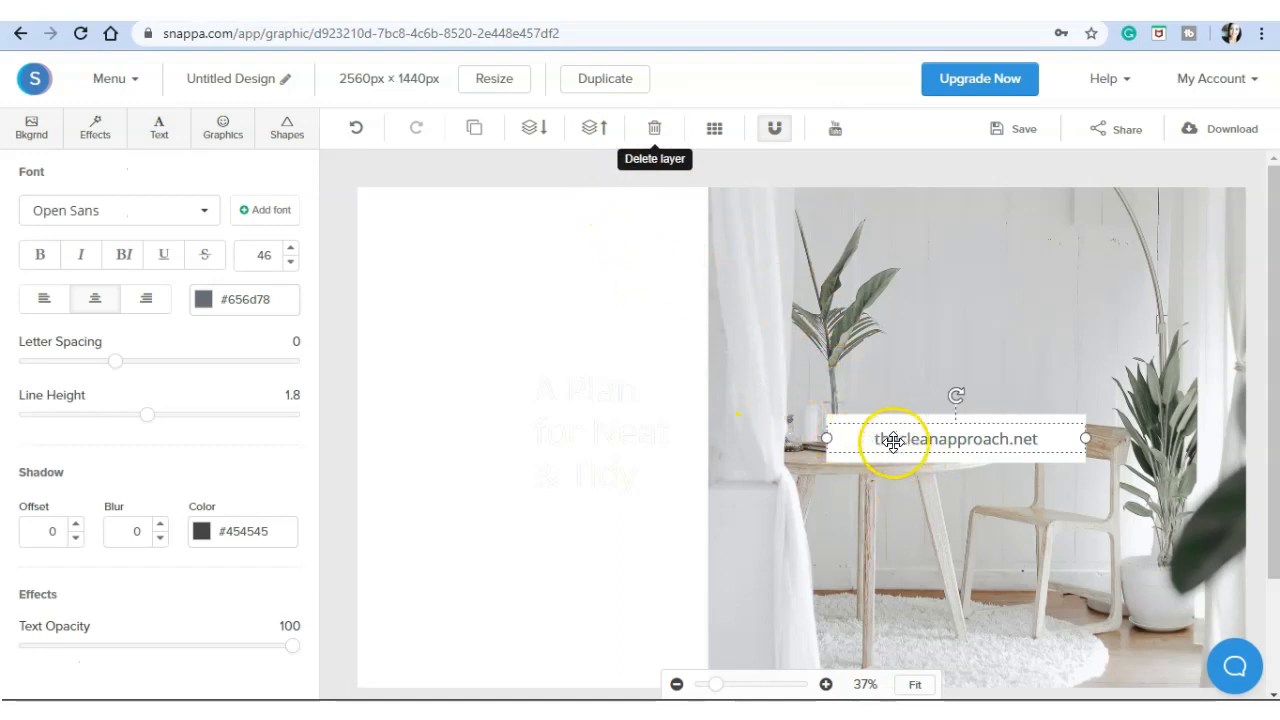
{"action": "left_click", "coordinate": [541, 133]}
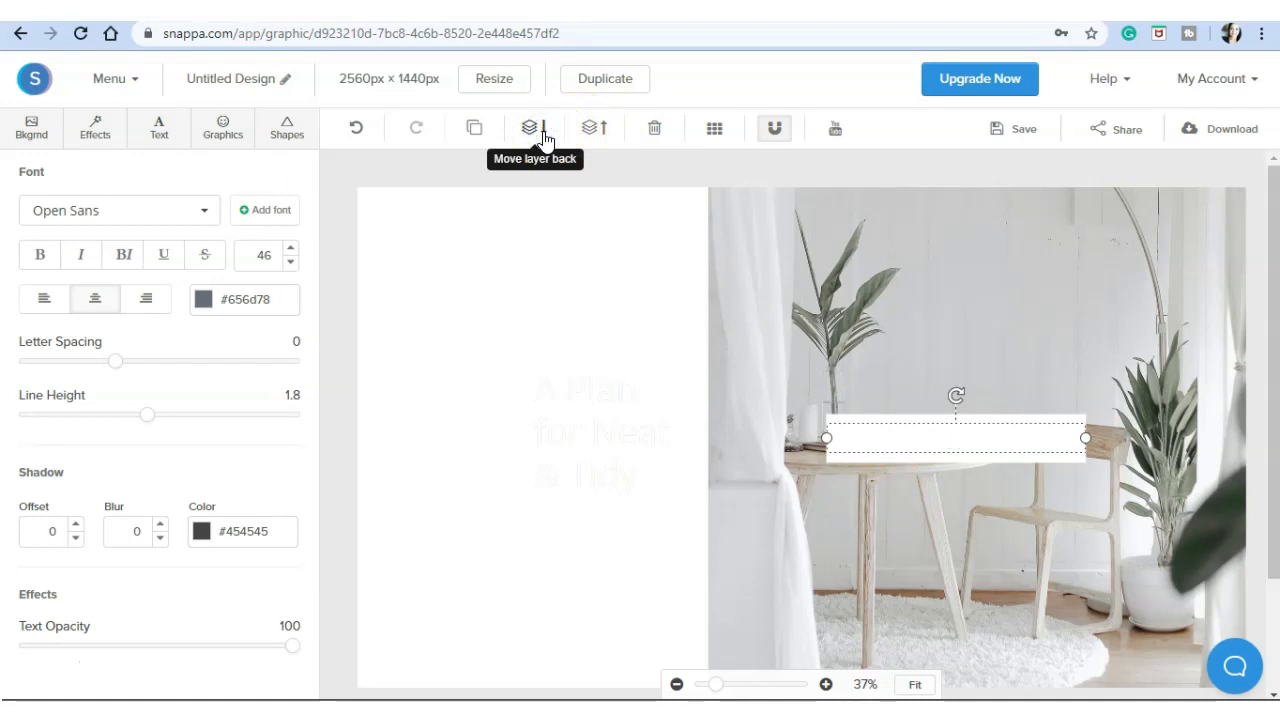
{"action": "left_click", "coordinate": [588, 134]}
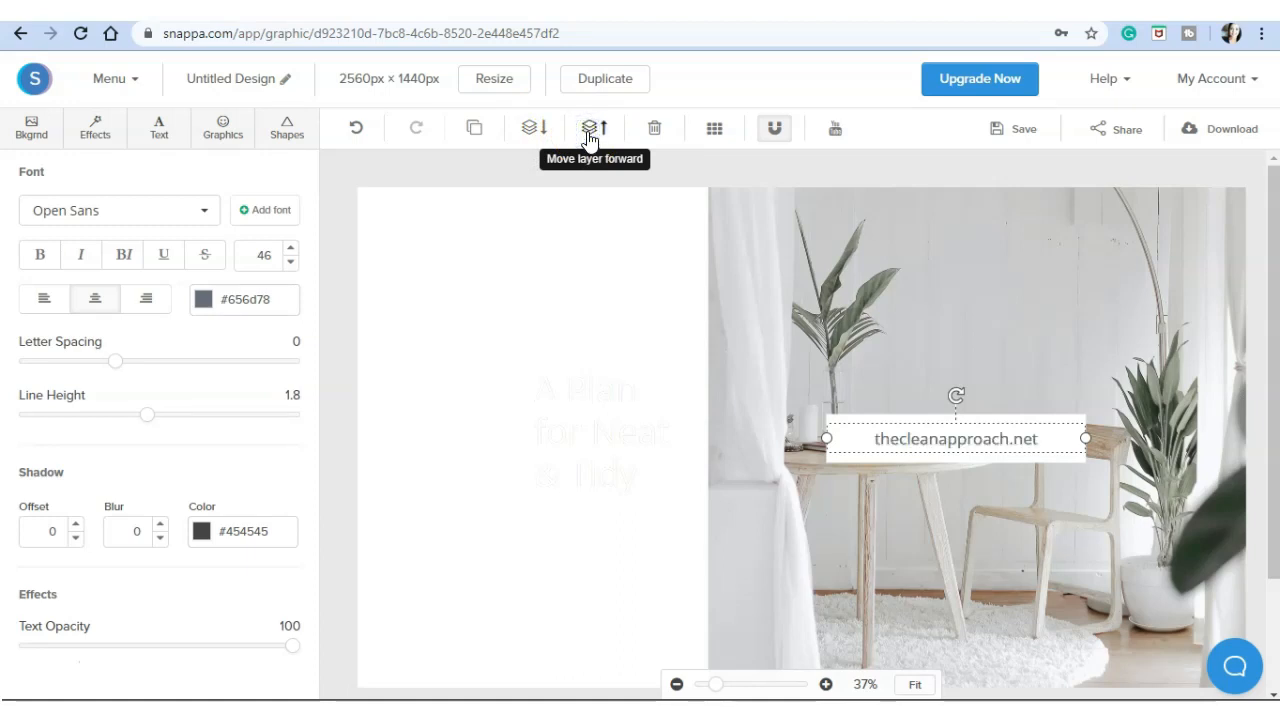
{"action": "left_click", "coordinate": [476, 130]}
{"action": "left_click_drag", "start_coordinate": [907, 430], "coordinate": [900, 477]}
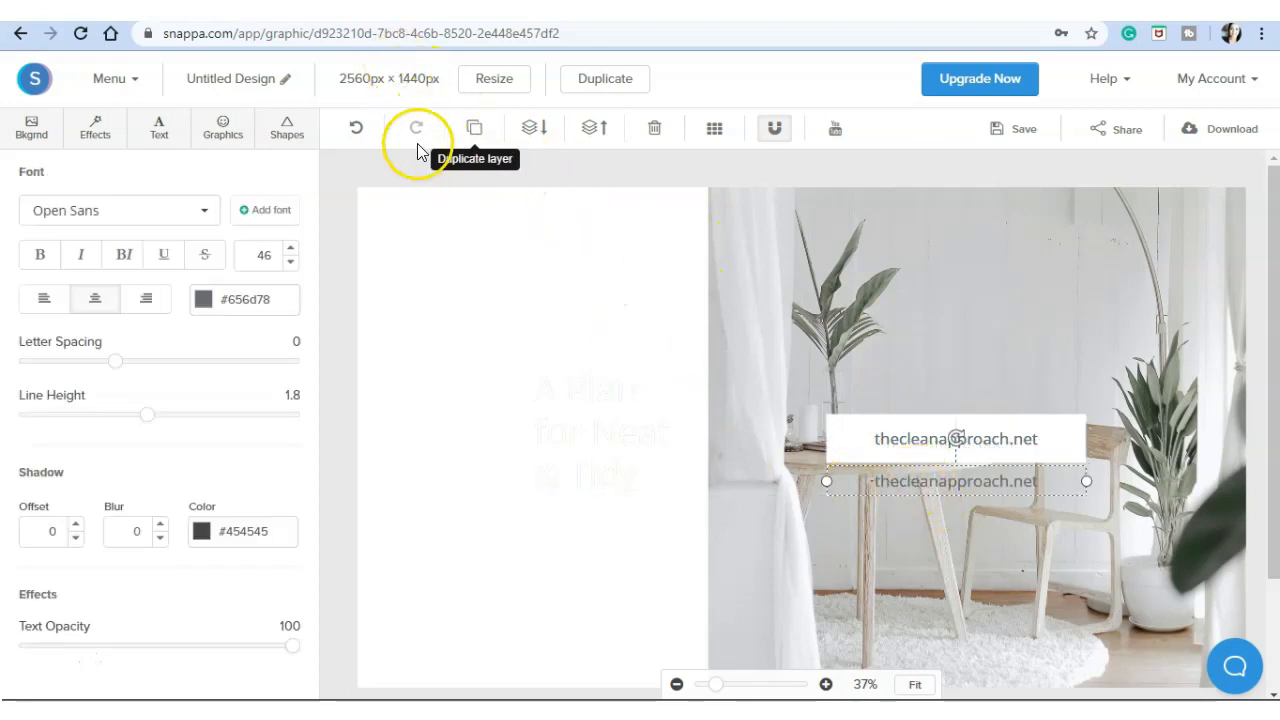
Step: Undo the website text's duplication and layer changes and the deletion of the beige rectangle
{"action": "left_click", "coordinate": [357, 130]}
{"action": "left_click", "coordinate": [358, 130]}
{"action": "left_click", "coordinate": [358, 130]}
{"action": "left_click", "coordinate": [358, 130]}
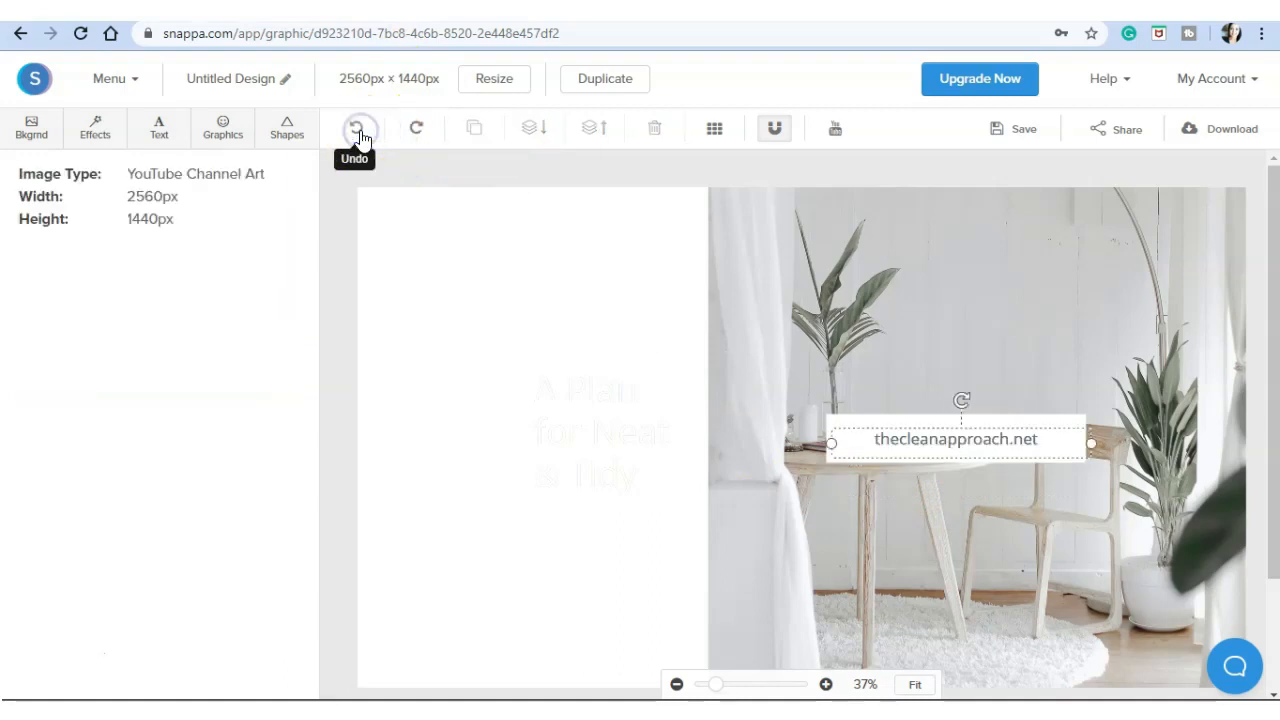
{"action": "left_click", "coordinate": [358, 130]}
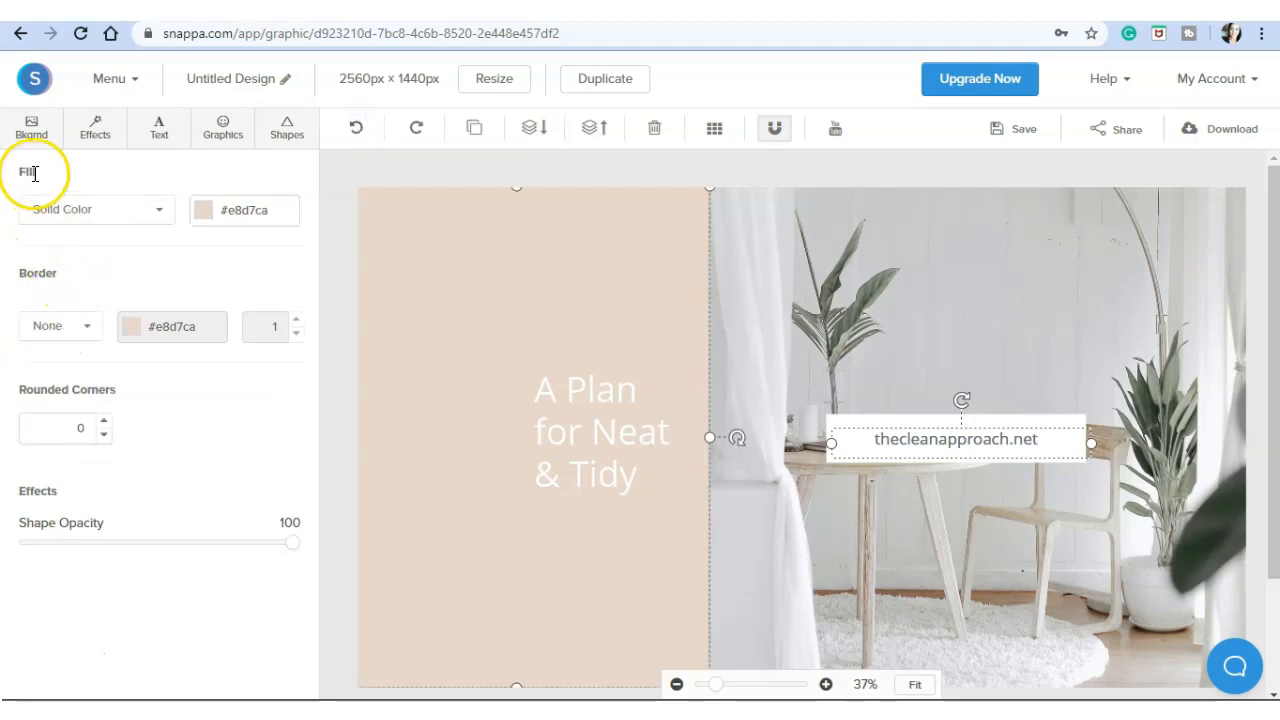
Step: Nudge the beige rectangle and the website text slightly up, and the room photo slightly down and to the left
{"action": "left_click", "coordinate": [286, 140]}
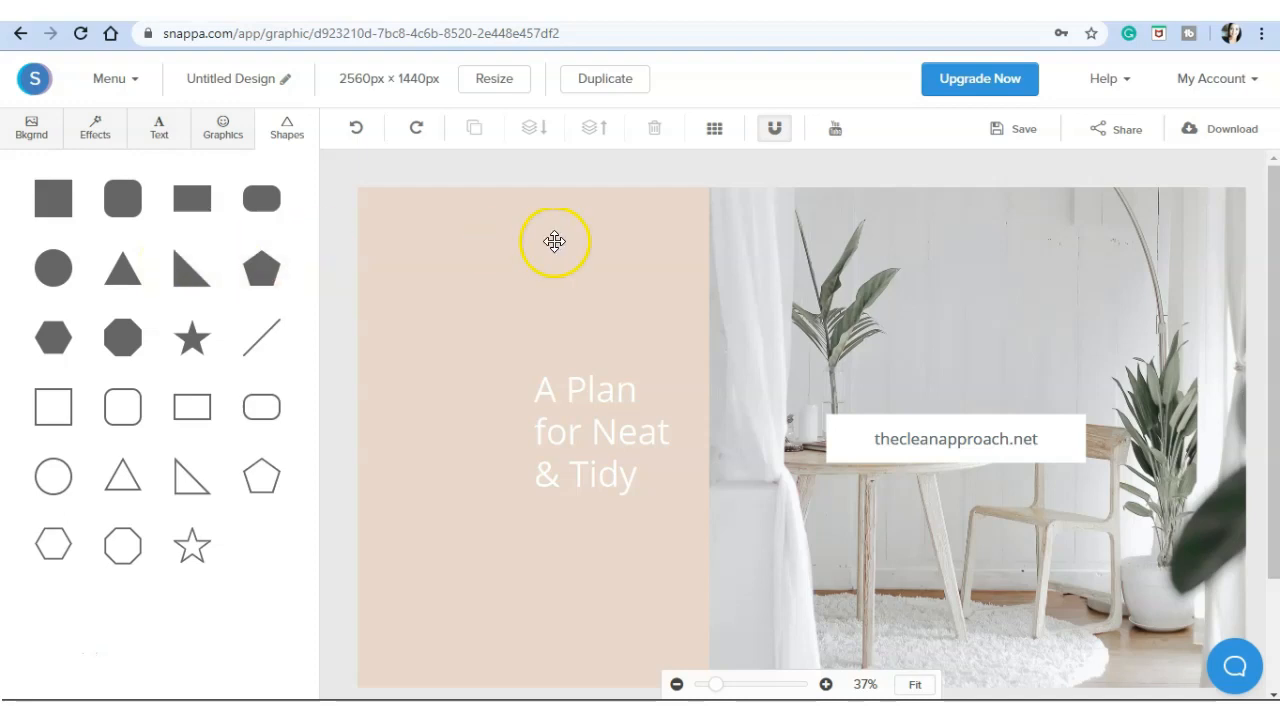
{"action": "mouse_move", "coordinate": [577, 266]}
{"action": "left_mouse_down"}
{"action": "mouse_move", "coordinate": [549, 291]}
{"action": "mouse_move", "coordinate": [543, 254]}
{"action": "mouse_move", "coordinate": [589, 274]}
{"action": "mouse_move", "coordinate": [551, 258]}
{"action": "mouse_move", "coordinate": [578, 264]}
{"action": "left_mouse_up"}
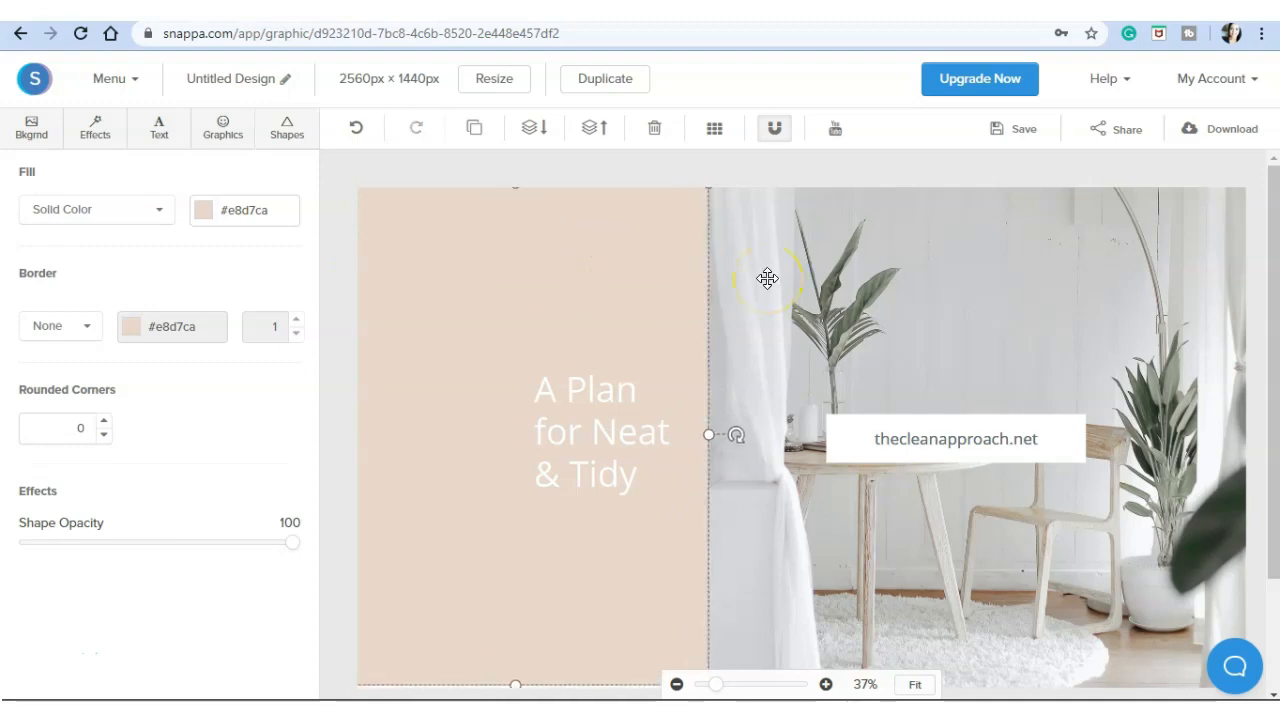
{"action": "mouse_move", "coordinate": [771, 279]}
{"action": "left_mouse_down"}
{"action": "mouse_move", "coordinate": [829, 289]}
{"action": "mouse_move", "coordinate": [762, 295]}
{"action": "left_mouse_up"}
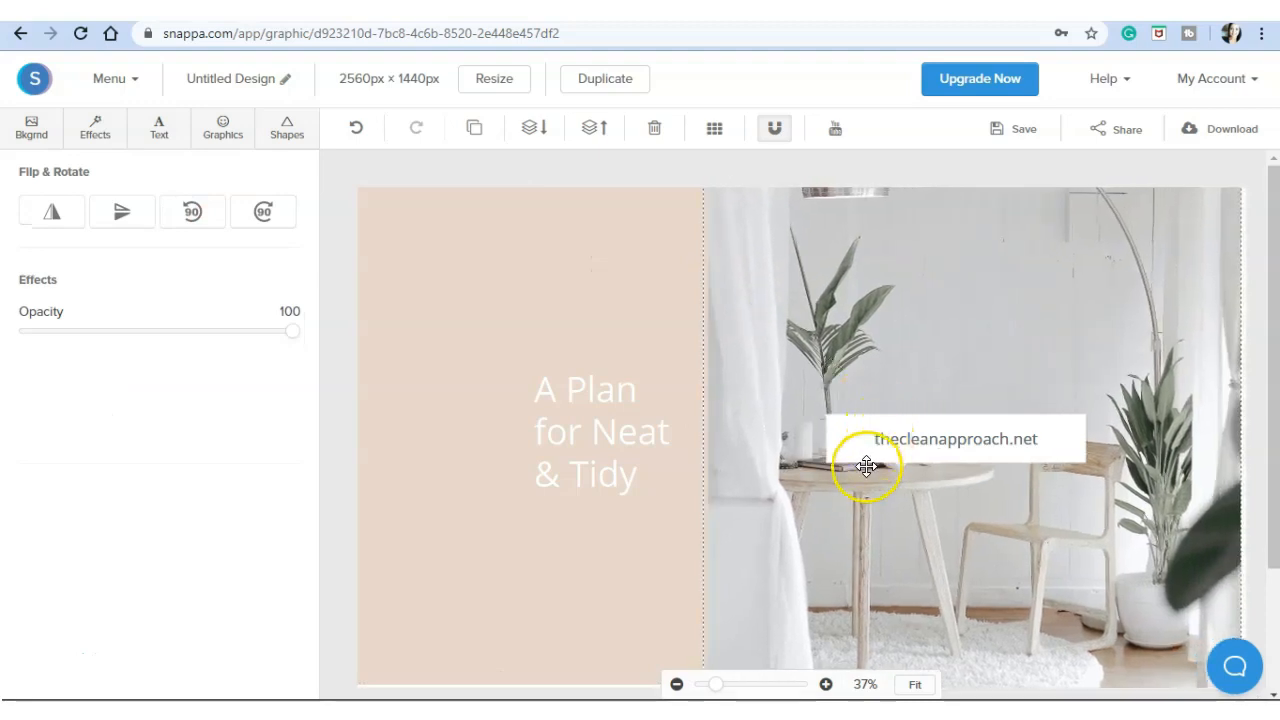
{"action": "left_click", "coordinate": [842, 438]}
{"action": "left_click_drag", "start_coordinate": [840, 439], "coordinate": [840, 434]}
Step: Add a line shape and place it horizontally under the "A Plan for Neat & Tidy" text
{"action": "left_click", "coordinate": [306, 133]}
{"action": "left_click", "coordinate": [266, 343]}
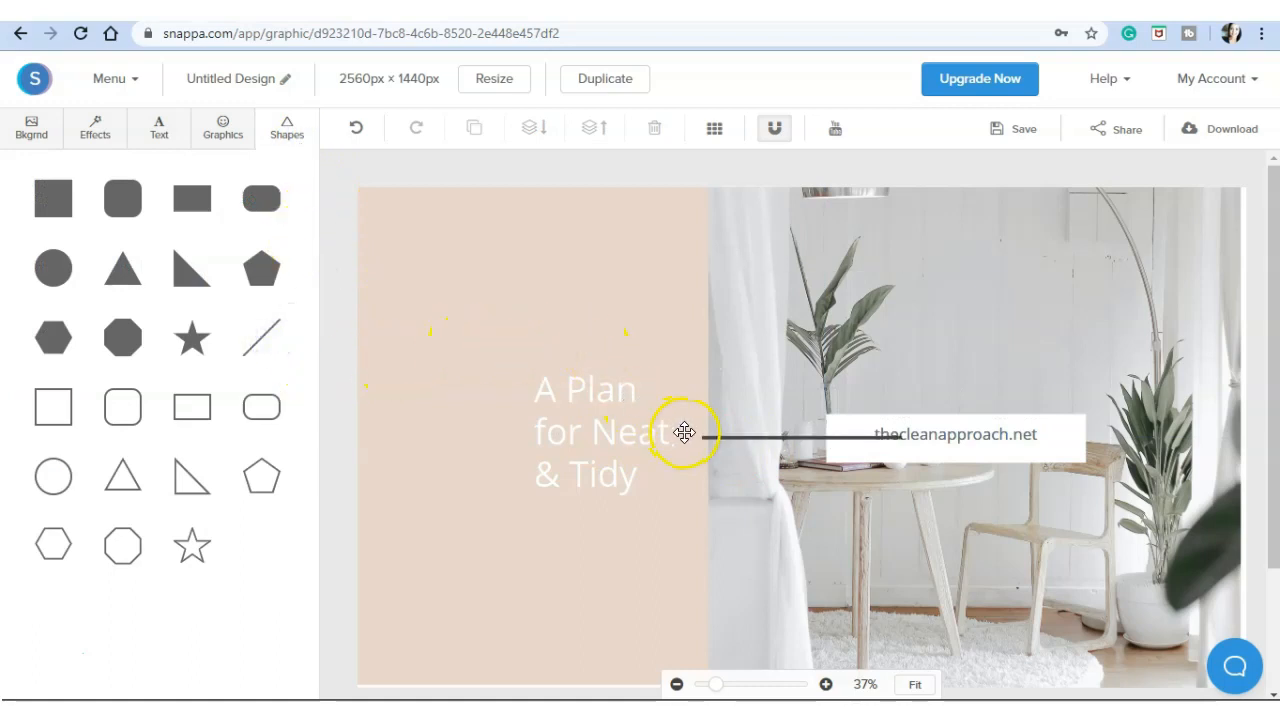
{"action": "left_click_drag", "start_coordinate": [724, 440], "coordinate": [574, 518]}
{"action": "left_click", "coordinate": [123, 408]}
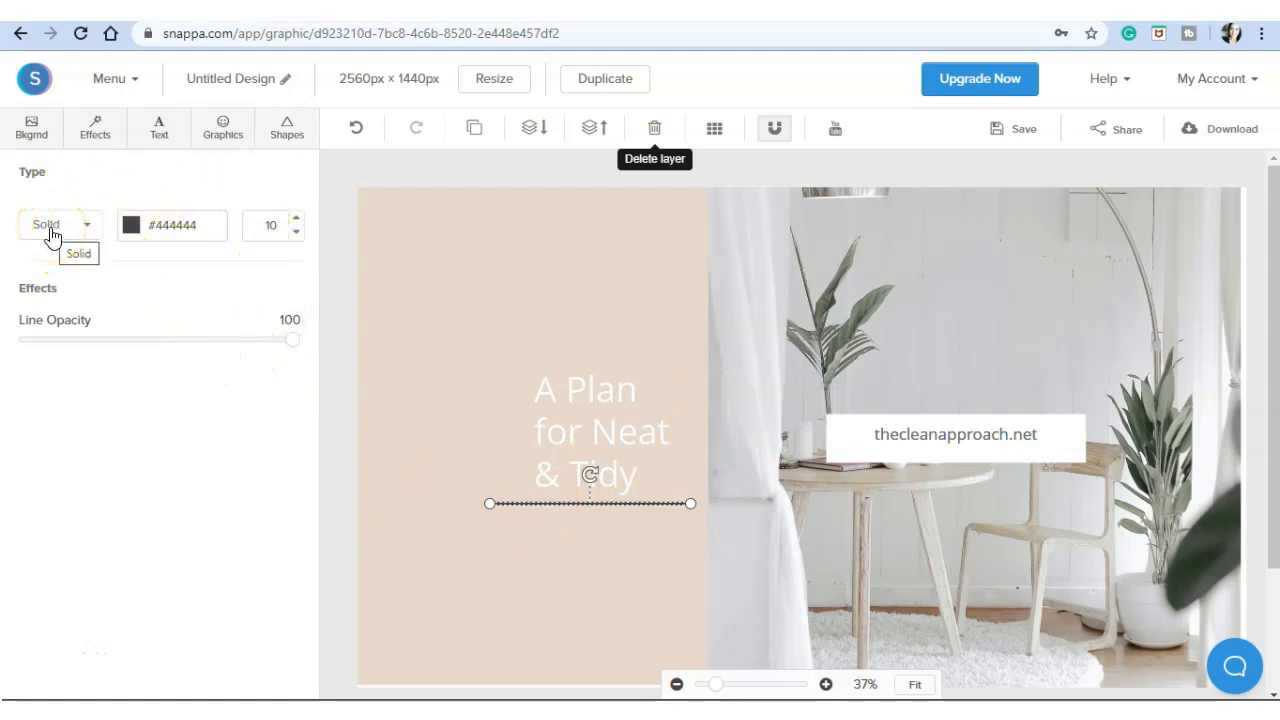
Step: Look through the line's type and color options, and set its thickness to 22
{"action": "left_click", "coordinate": [68, 234]}
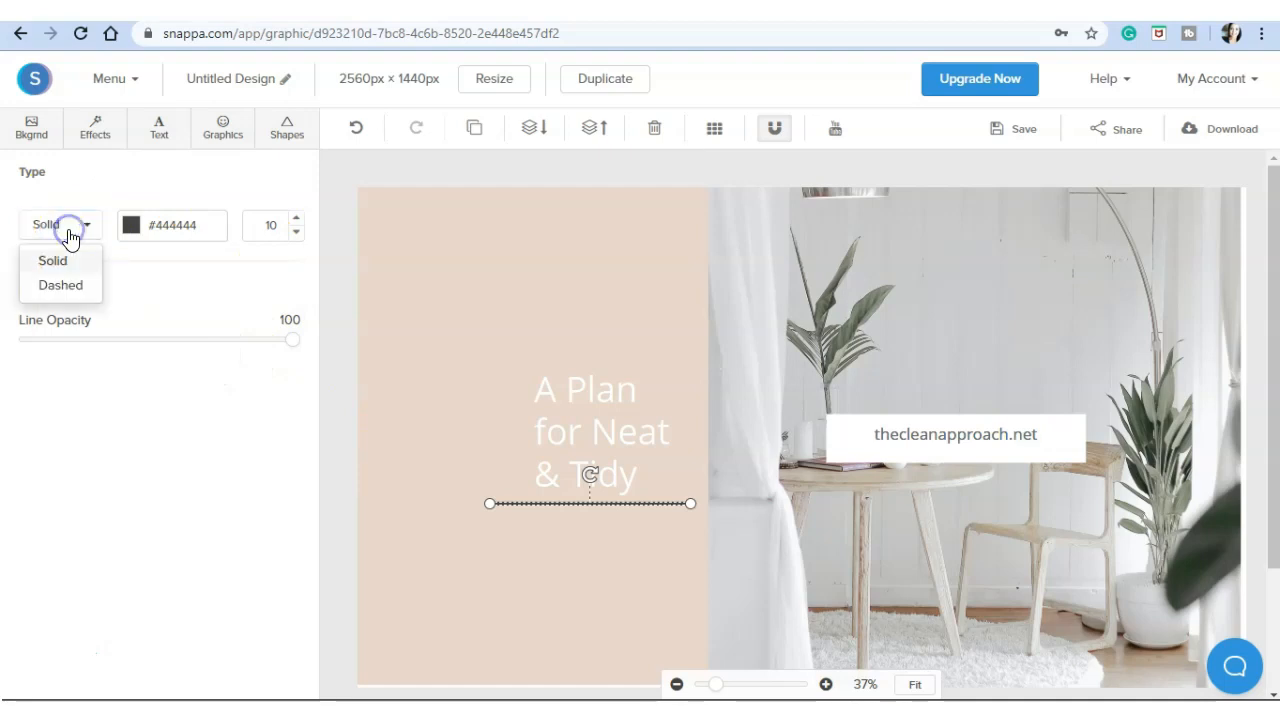
{"action": "left_click", "coordinate": [131, 232]}
{"action": "left_click", "coordinate": [266, 228]}
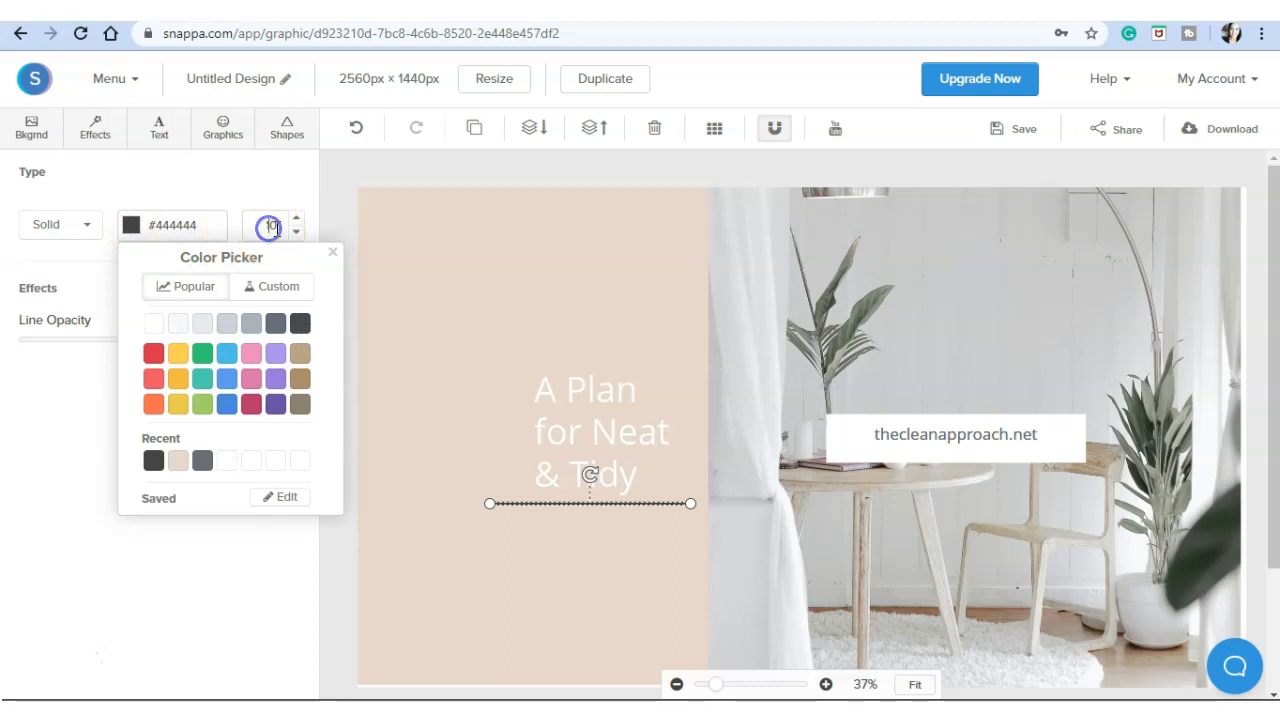
{"action": "left_click", "coordinate": [295, 220]}
{"action": "left_click", "coordinate": [295, 220]}
{"action": "left_click", "coordinate": [295, 220]}
{"action": "left_click", "coordinate": [295, 220]}
{"action": "left_click", "coordinate": [295, 220]}
{"action": "left_click", "coordinate": [295, 220]}
{"action": "left_click", "coordinate": [295, 220]}
{"action": "left_click", "coordinate": [295, 220]}
{"action": "left_click", "coordinate": [295, 220]}
{"action": "left_click", "coordinate": [295, 220]}
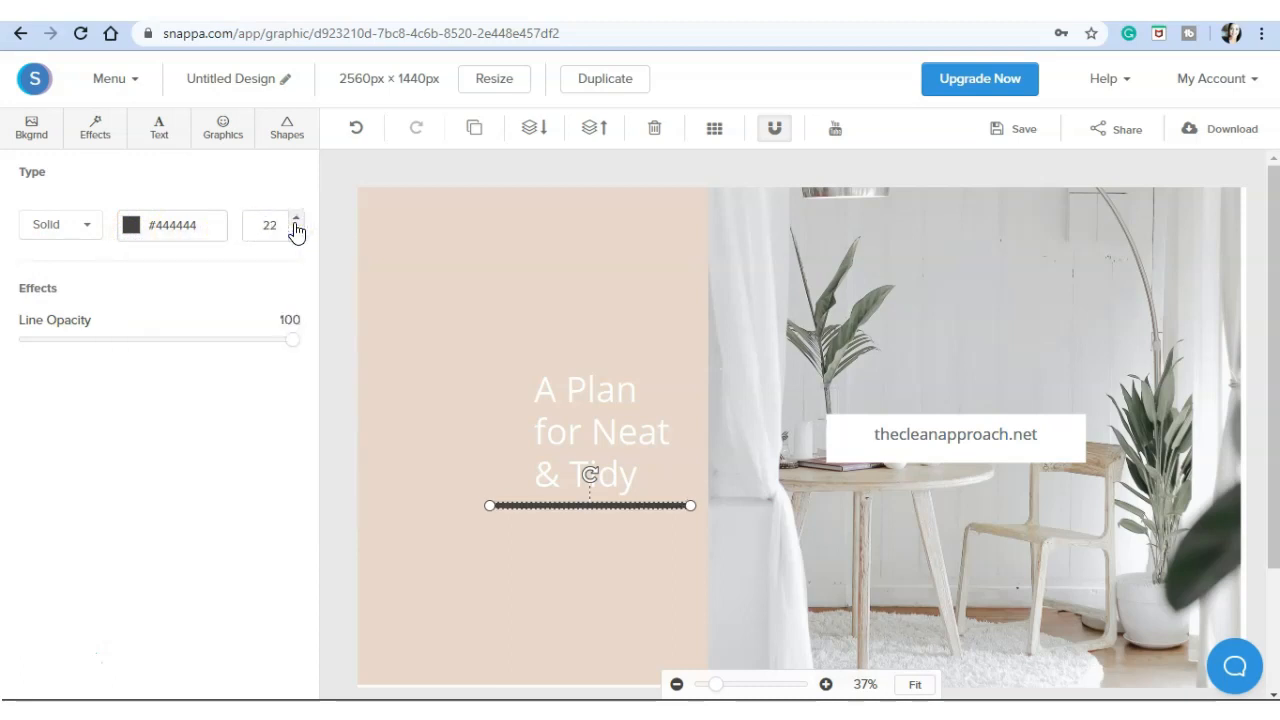
{"action": "mouse_move", "coordinate": [296, 340]}
{"action": "left_mouse_down"}
{"action": "mouse_move", "coordinate": [71, 351]}
{"action": "mouse_move", "coordinate": [292, 345]}
{"action": "left_mouse_up"}
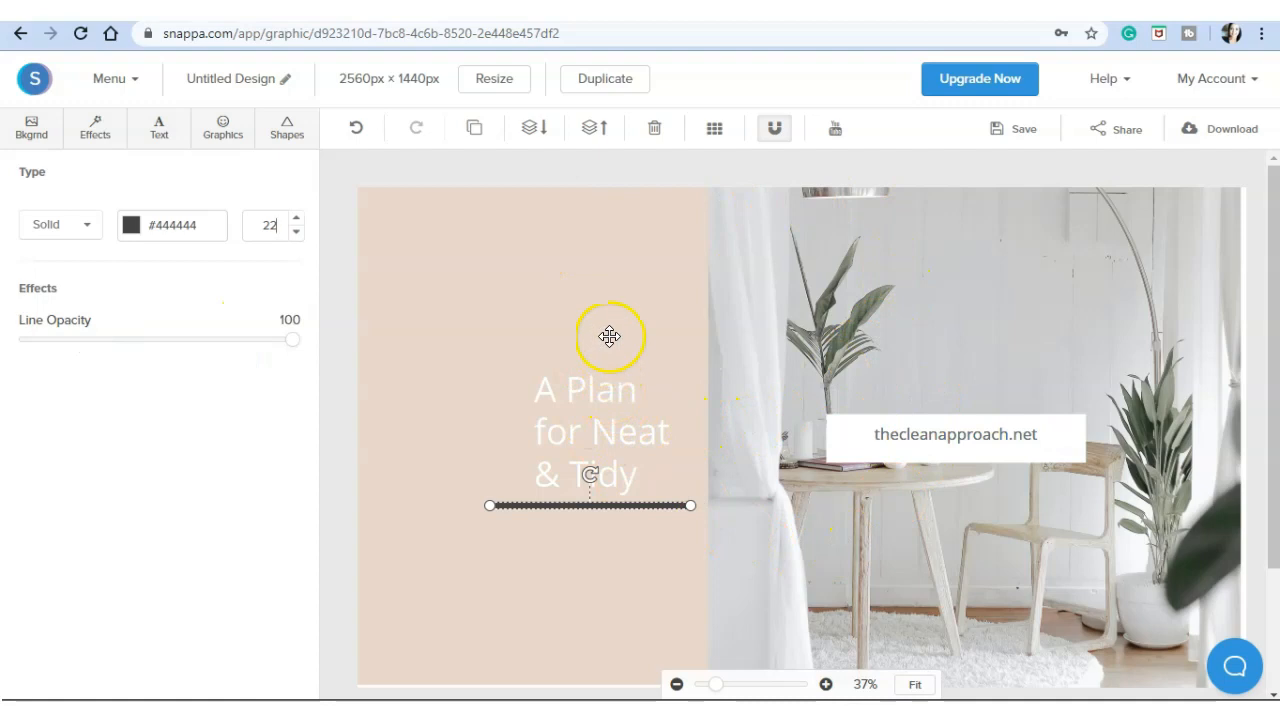
Step: Review the beige rectangle's fill type and color choices, and give it a solid border
{"action": "left_click", "coordinate": [452, 243]}
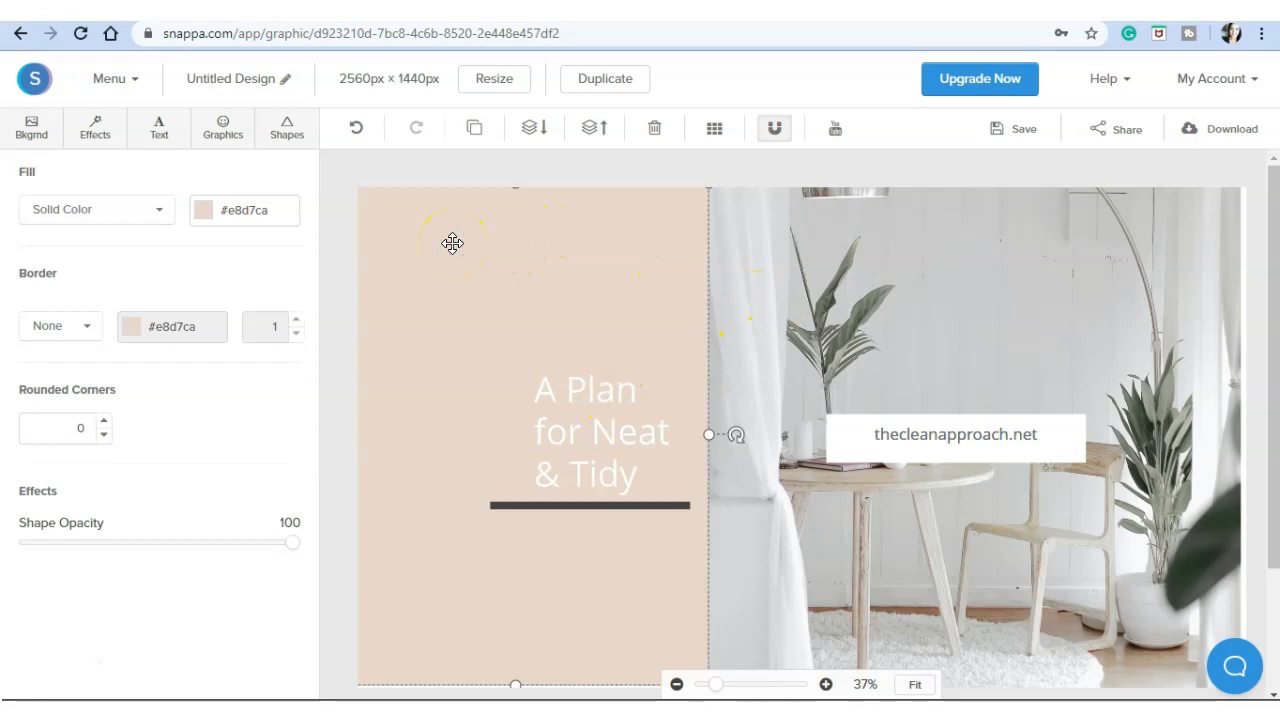
{"action": "left_click", "coordinate": [141, 213]}
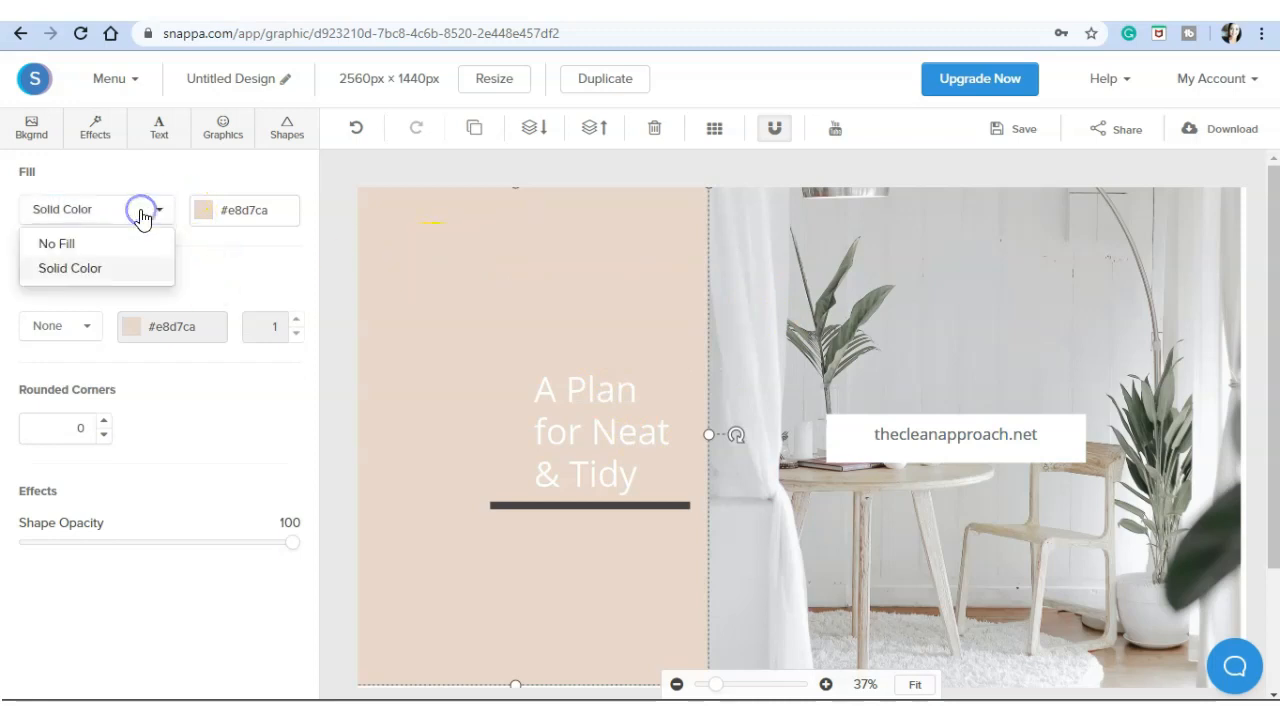
{"action": "left_click", "coordinate": [203, 220]}
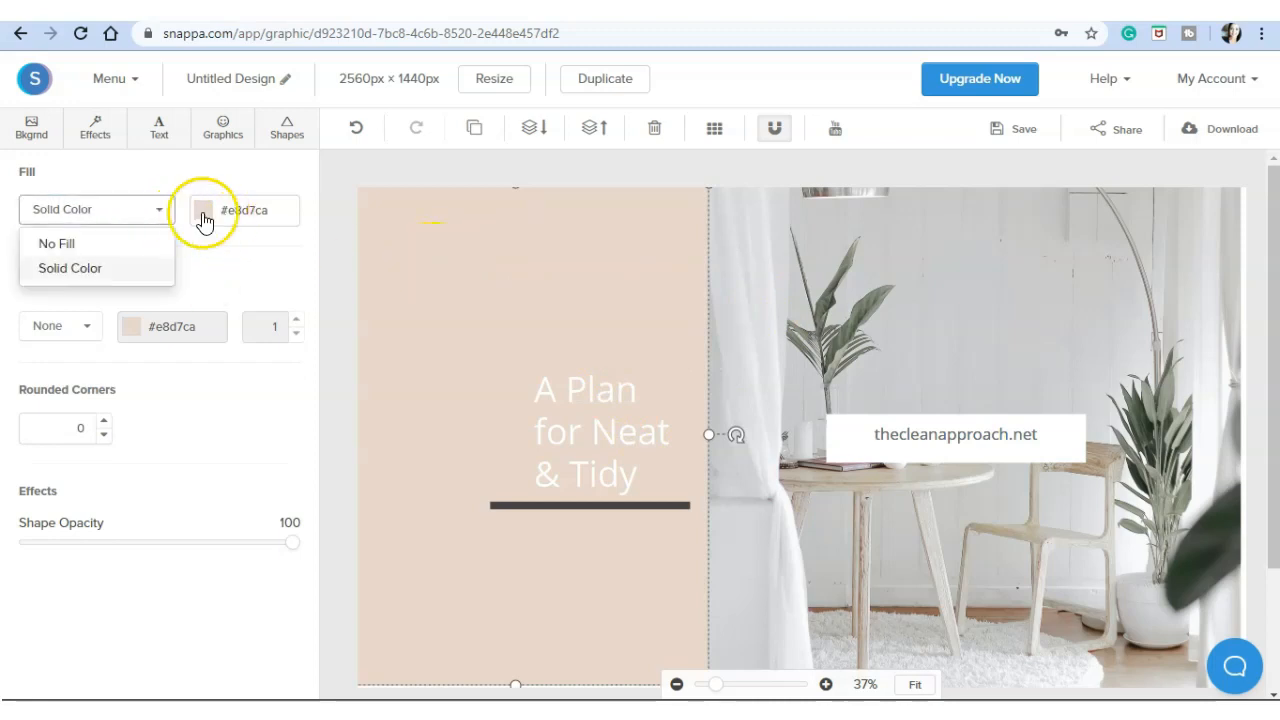
{"action": "left_click", "coordinate": [203, 220]}
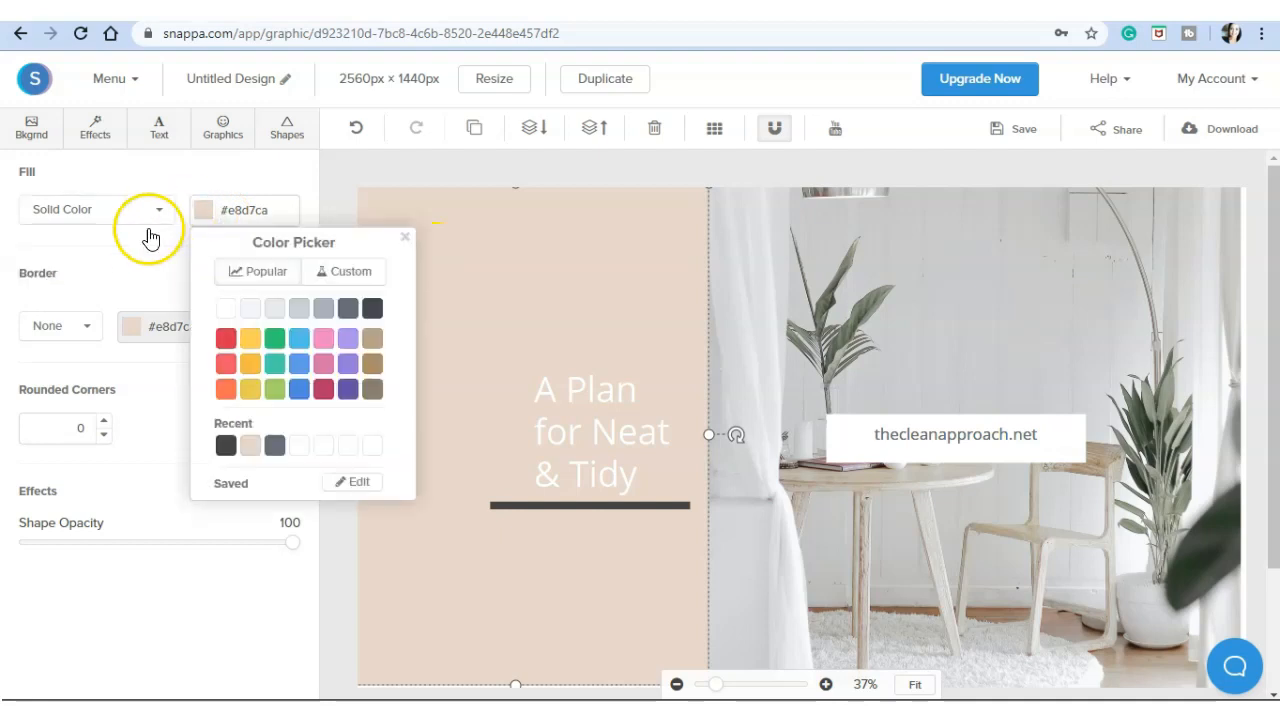
{"action": "left_click", "coordinate": [77, 318]}
{"action": "left_click", "coordinate": [91, 330]}
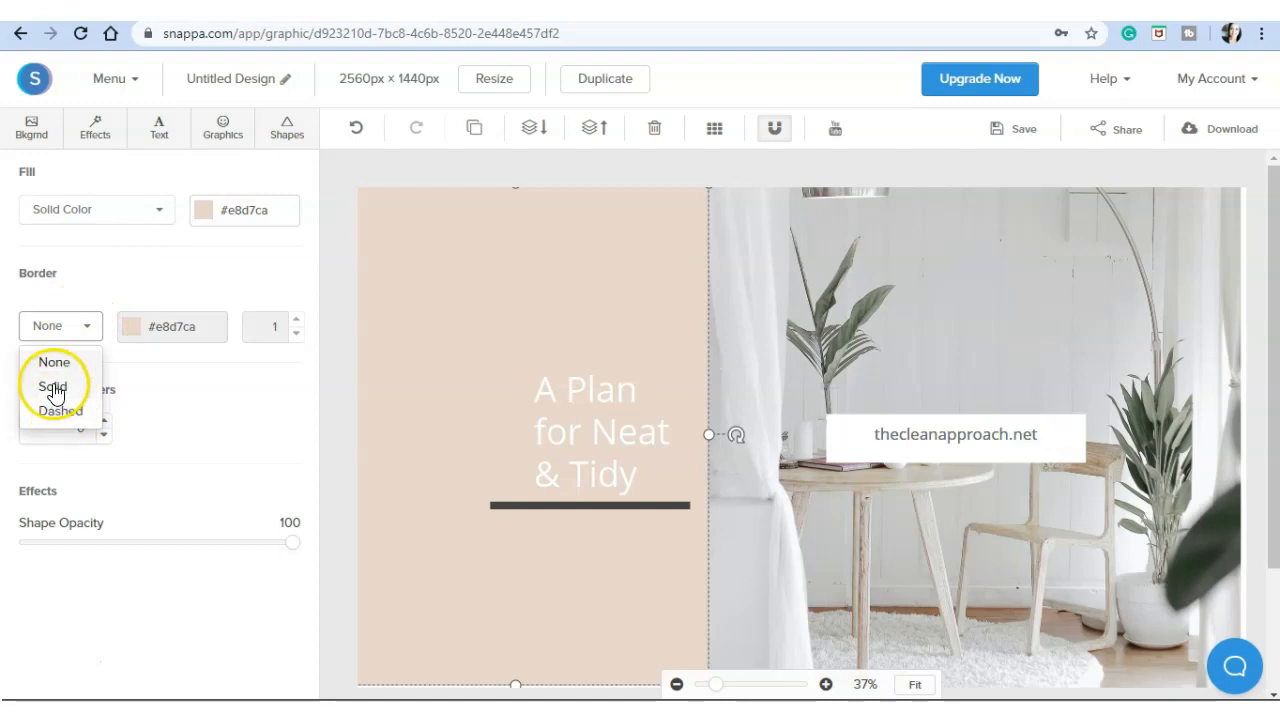
{"action": "left_click", "coordinate": [88, 384]}
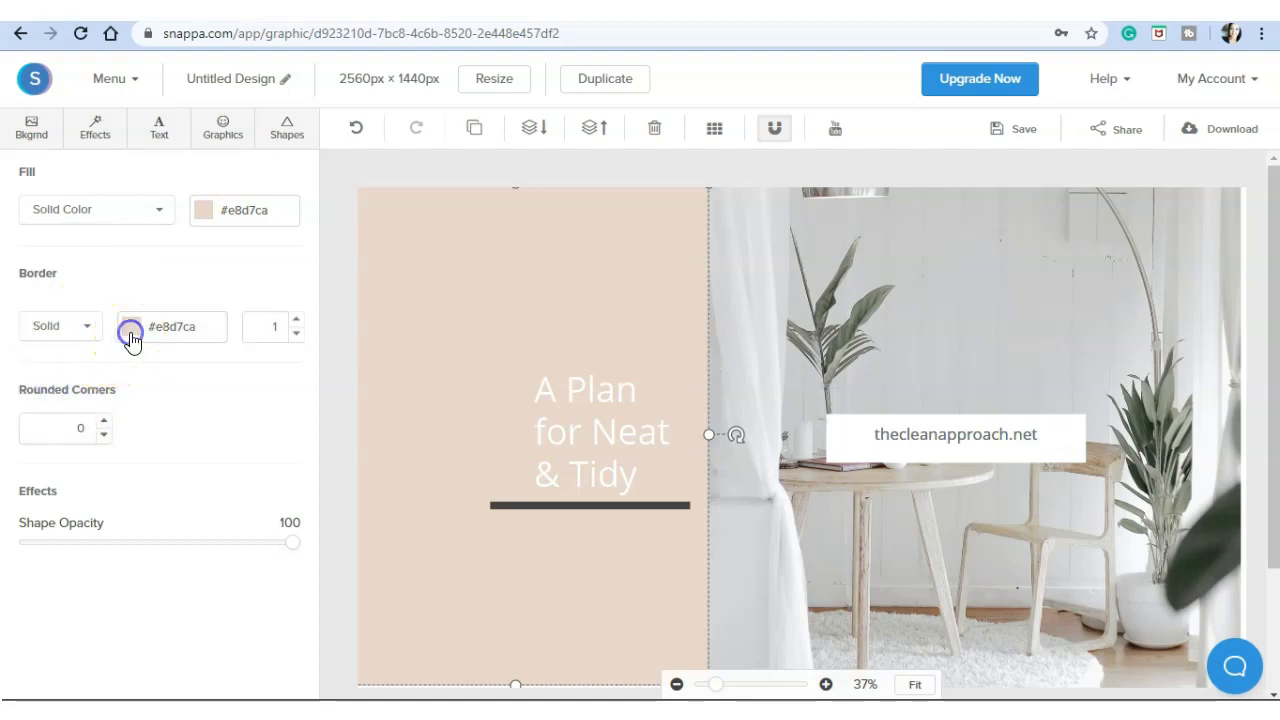
Step: Set the beige rectangle's border color to #454545 and its border thickness to 16
{"action": "left_click", "coordinate": [132, 336]}
{"action": "left_click", "coordinate": [153, 562]}
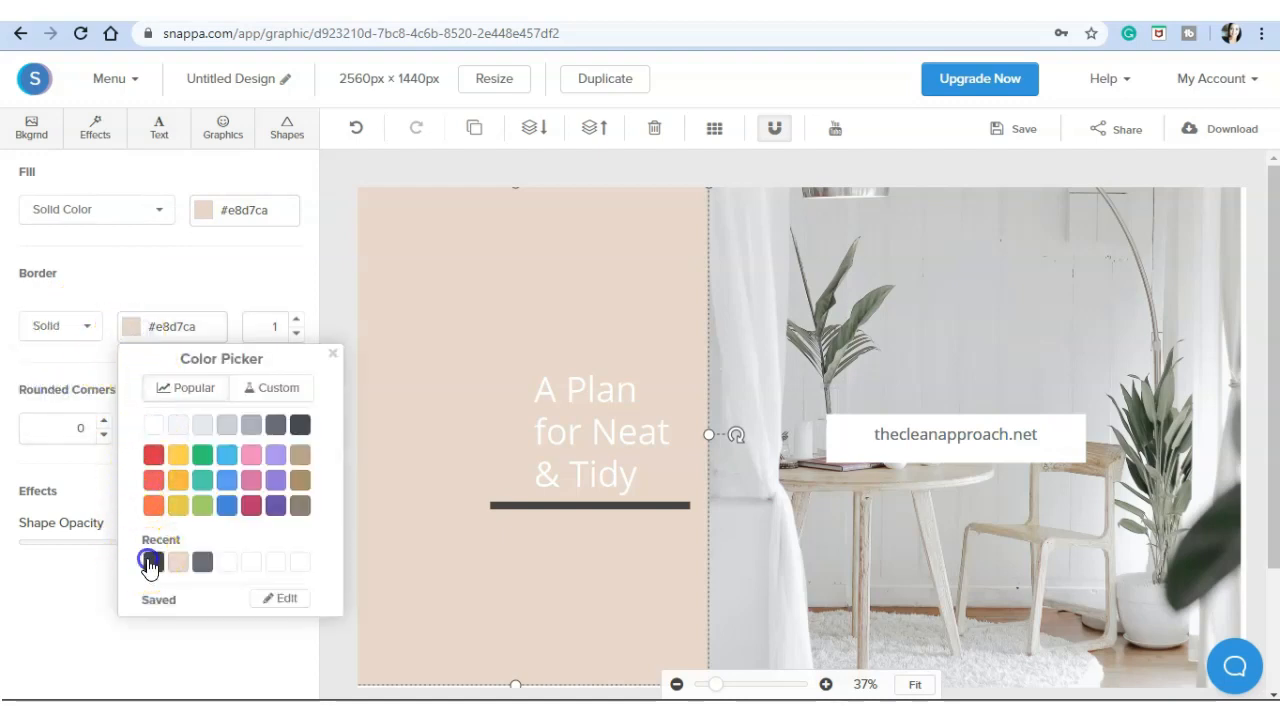
{"action": "left_click", "coordinate": [296, 320]}
{"action": "left_click", "coordinate": [296, 320]}
{"action": "left_click", "coordinate": [296, 320]}
{"action": "left_click", "coordinate": [298, 320]}
{"action": "left_click", "coordinate": [298, 320]}
{"action": "left_click", "coordinate": [298, 320]}
{"action": "left_click", "coordinate": [298, 320]}
{"action": "left_click", "coordinate": [298, 320]}
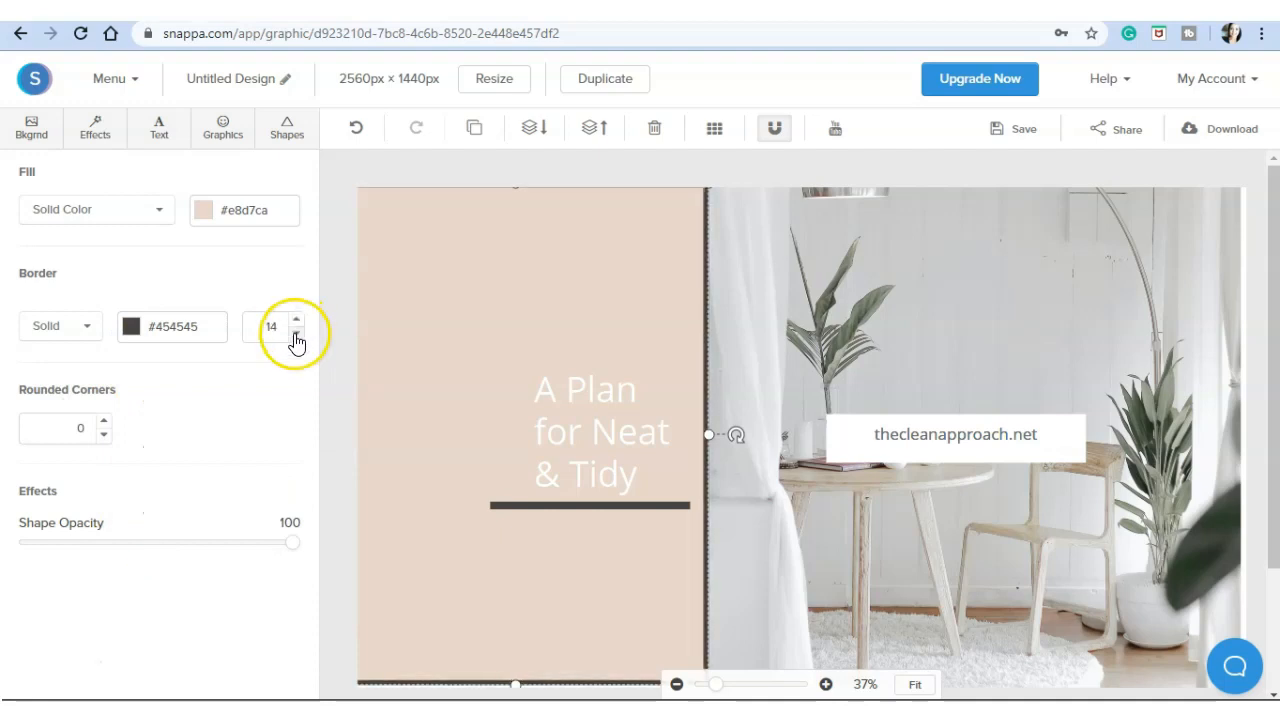
{"action": "double_click", "coordinate": [246, 326]}
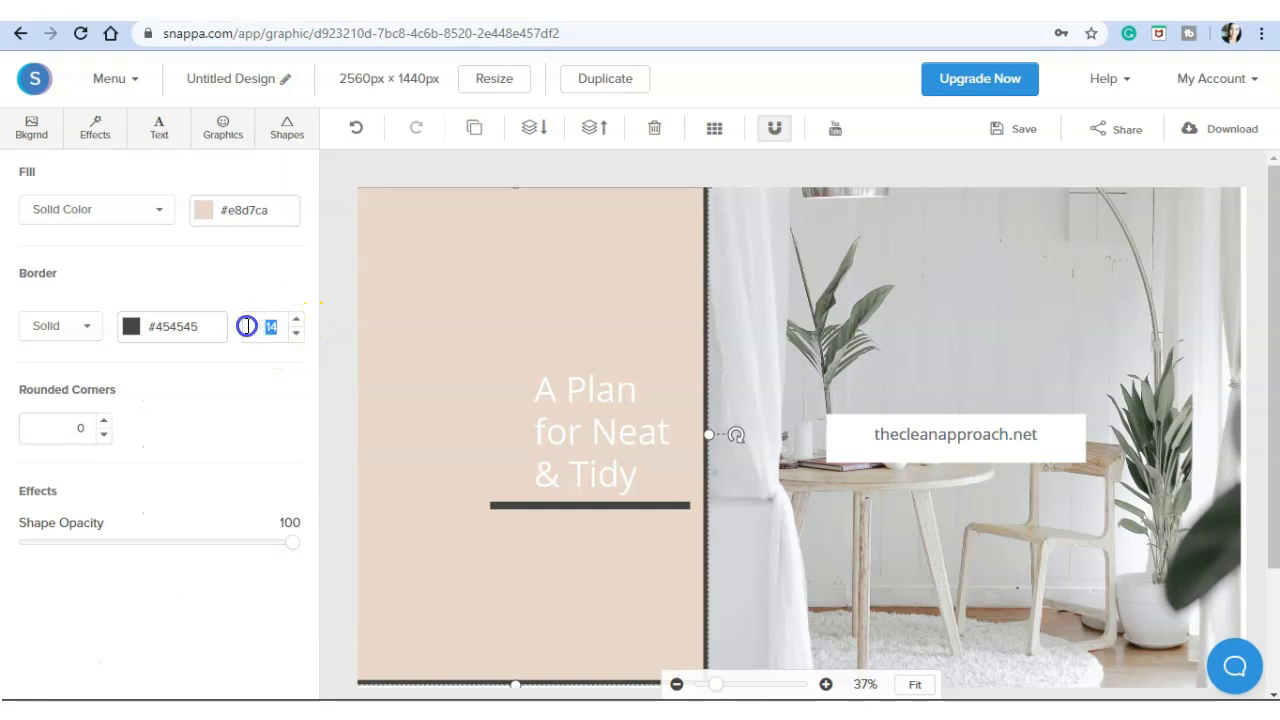
{"action": "type", "text": "16"}
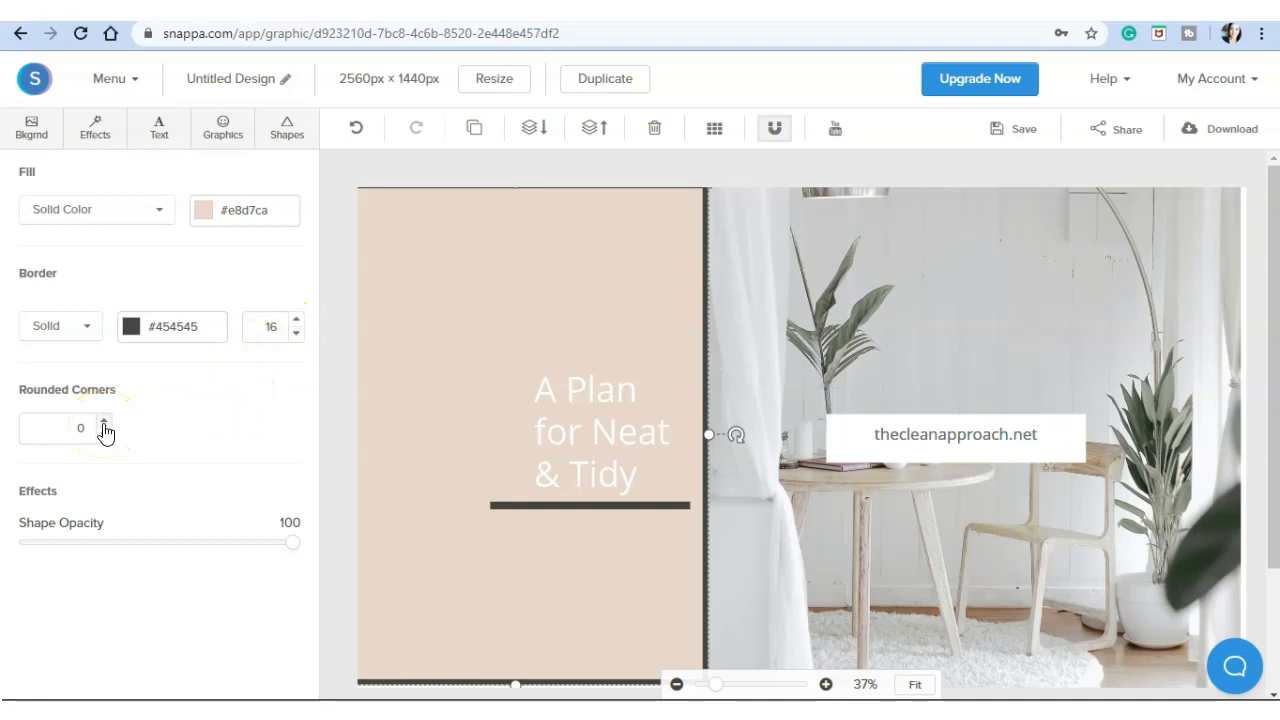
Step: Lower the beige rectangle's shape opacity to 74
{"action": "left_click", "coordinate": [284, 541]}
{"action": "left_click_drag", "start_coordinate": [284, 541], "coordinate": [233, 538]}
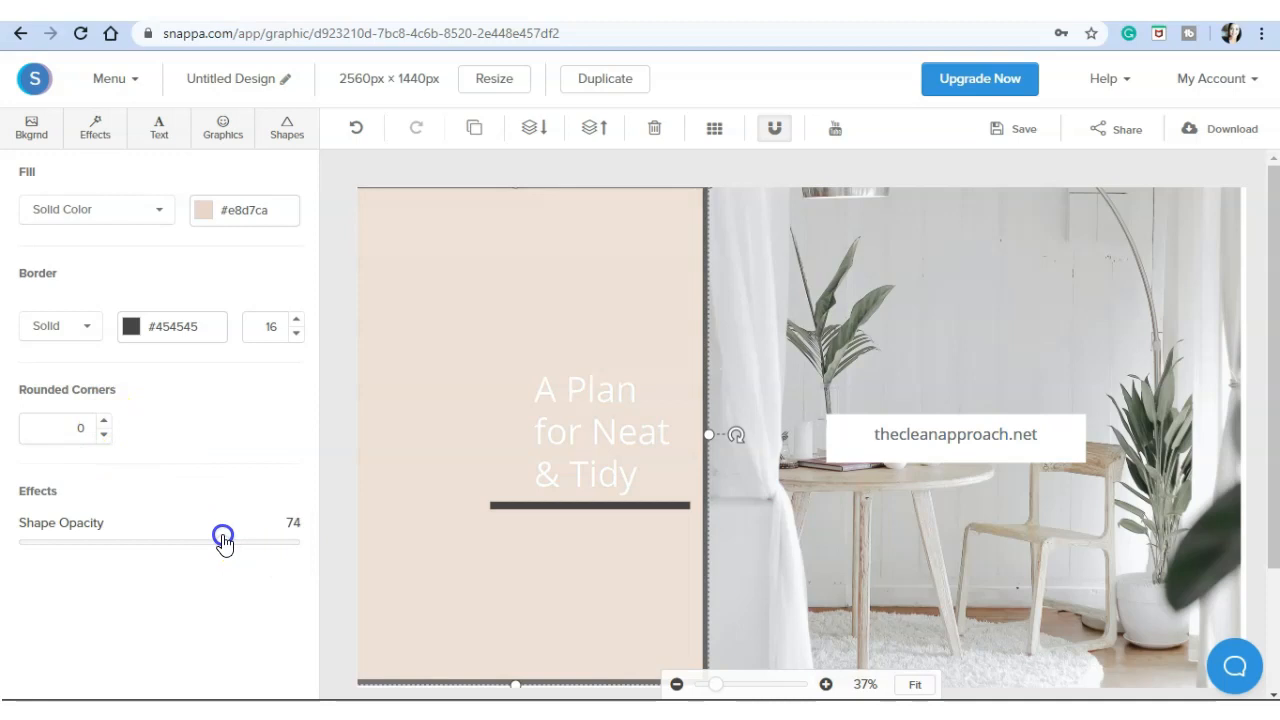
Step: Search the icon graphics for arrow and Instagram, and mark the rounded pink-purple gradient Instagram icon as a favorite
{"action": "left_click", "coordinate": [224, 139]}
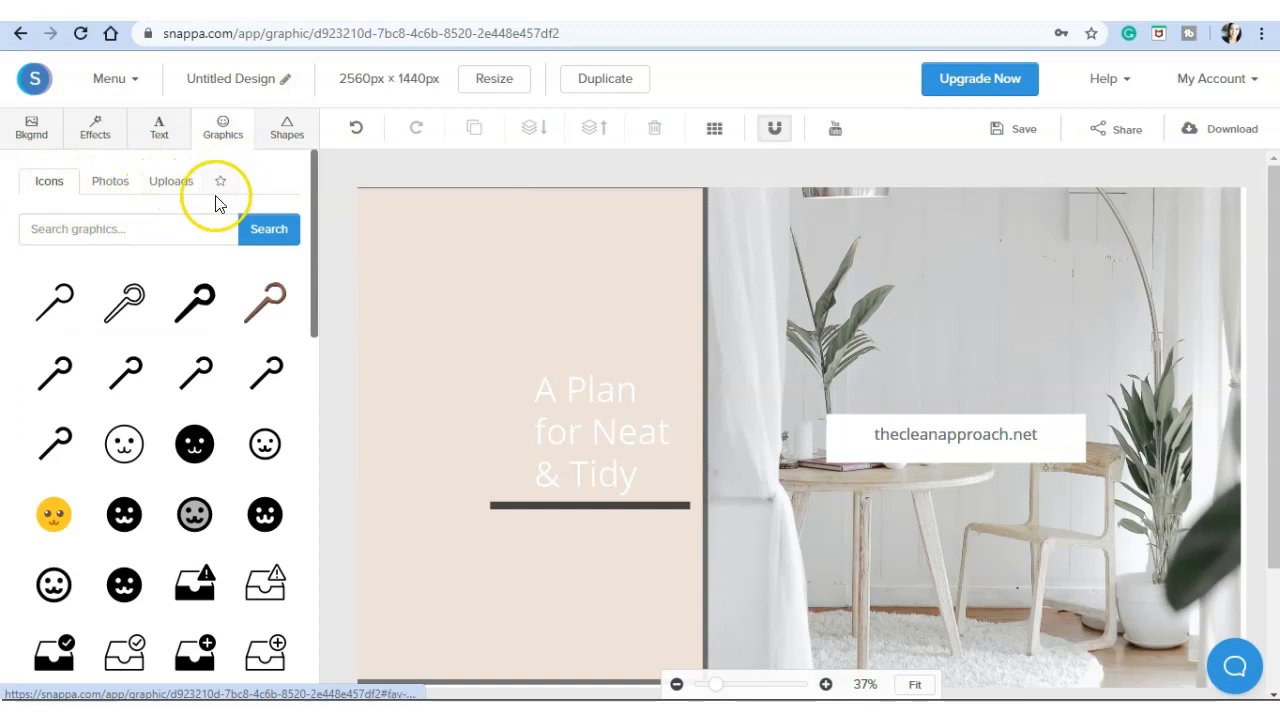
{"action": "left_click", "coordinate": [89, 231]}
{"action": "left_click", "coordinate": [60, 273]}
{"action": "left_click", "coordinate": [265, 229]}
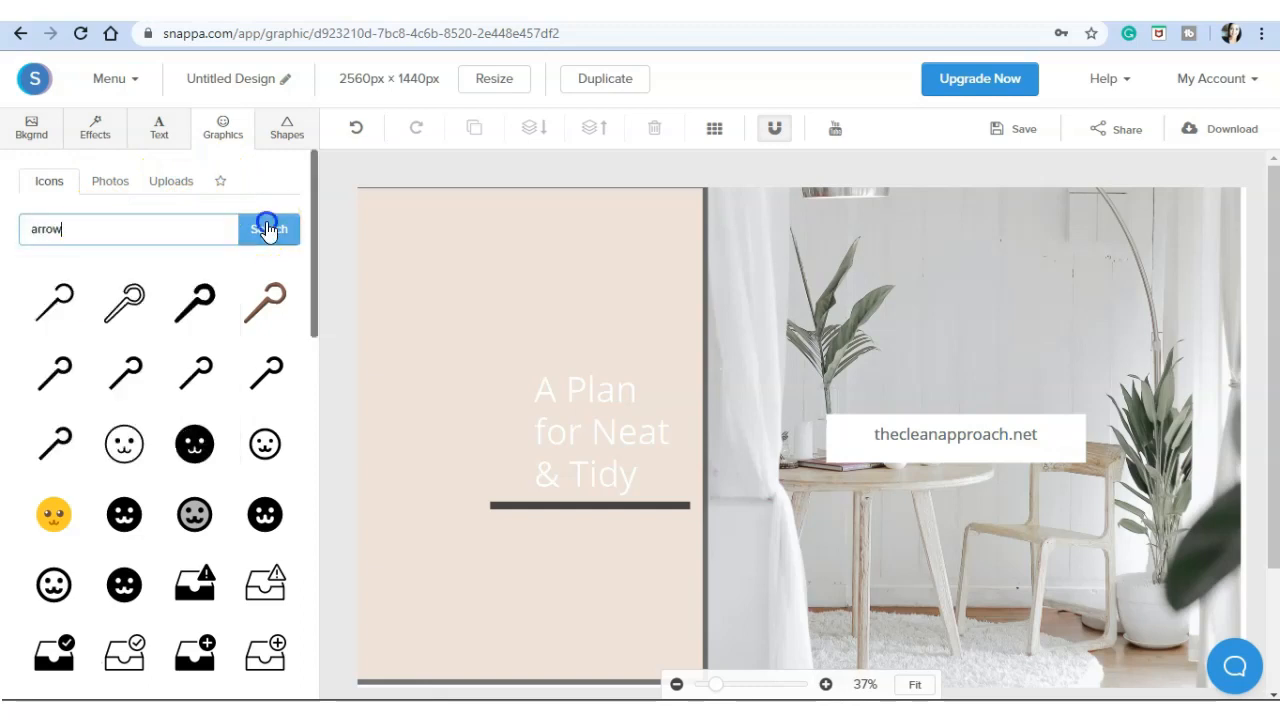
{"action": "left_click", "coordinate": [114, 223]}
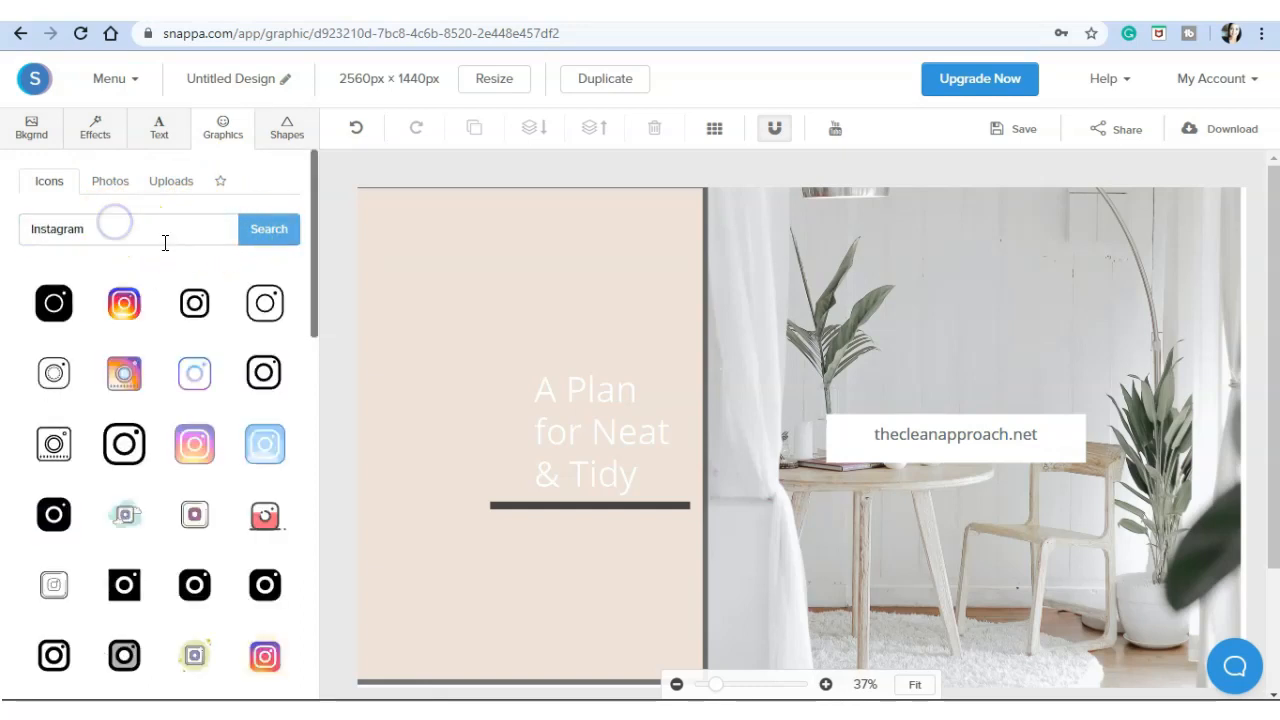
{"action": "left_click", "coordinate": [130, 306]}
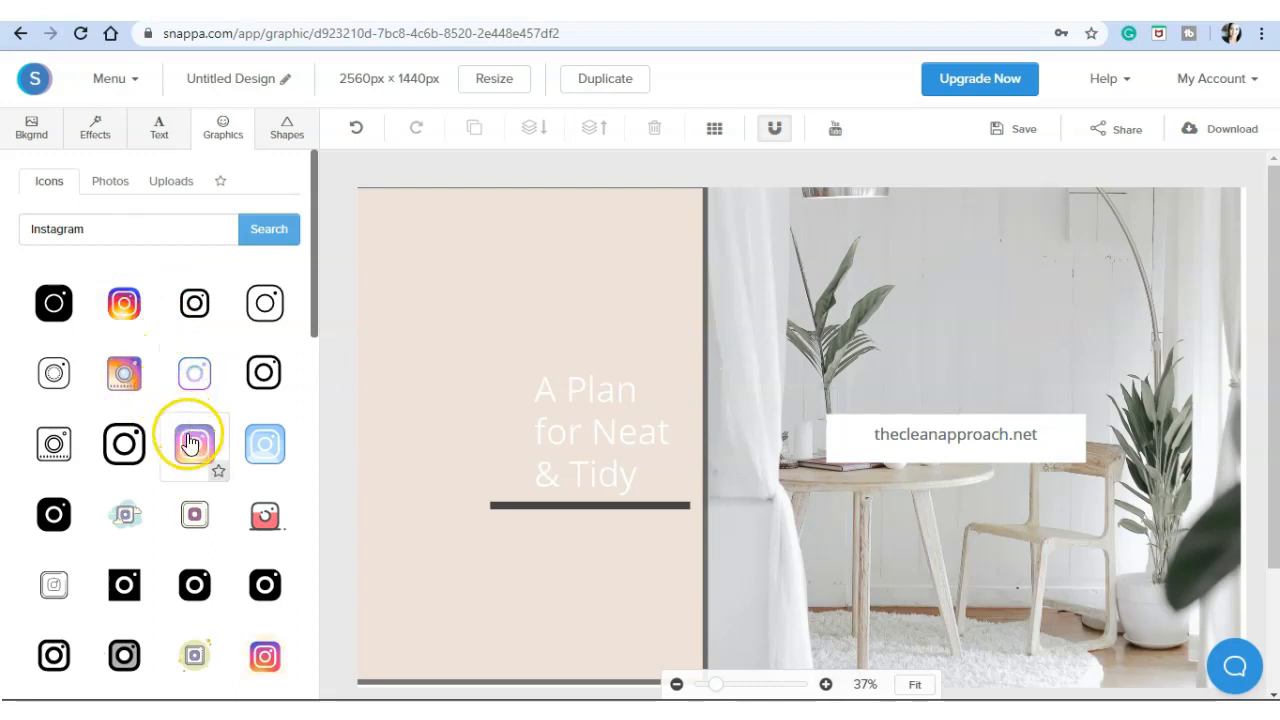
{"action": "left_click", "coordinate": [219, 474]}
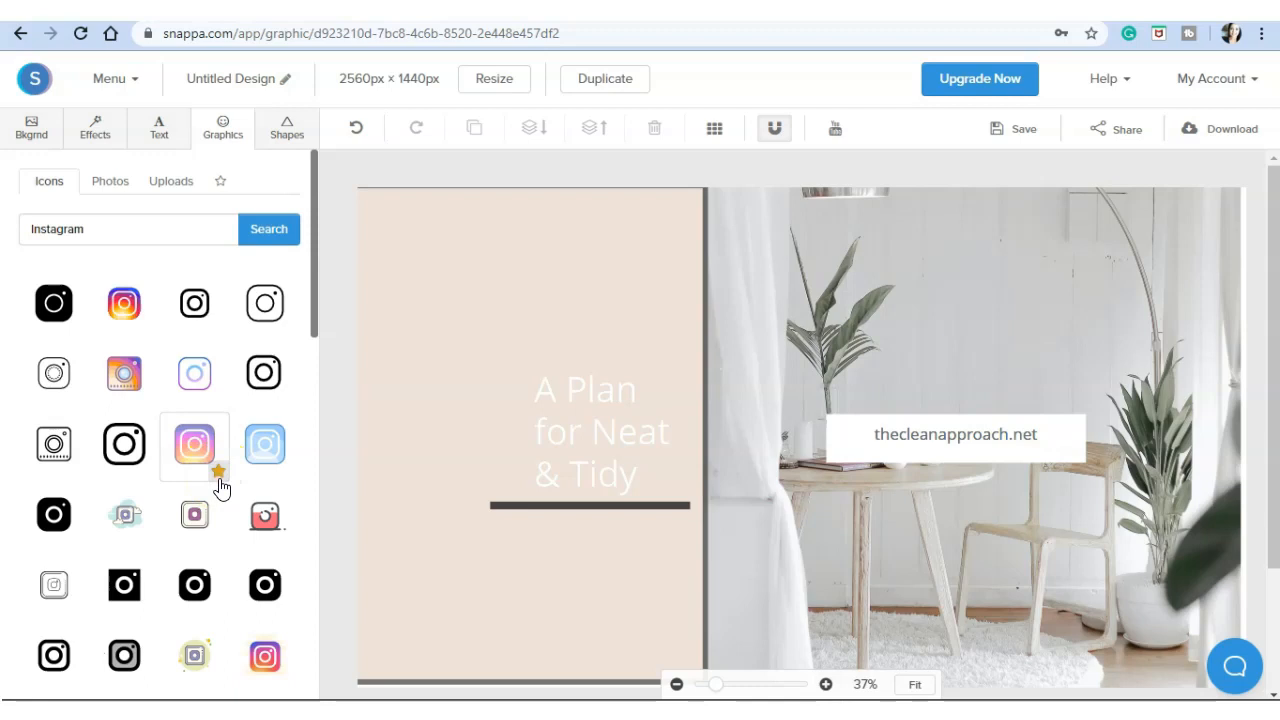
Step: Search the stock photo graphics for "minimal"
{"action": "left_click", "coordinate": [74, 252]}
{"action": "left_click", "coordinate": [110, 181]}
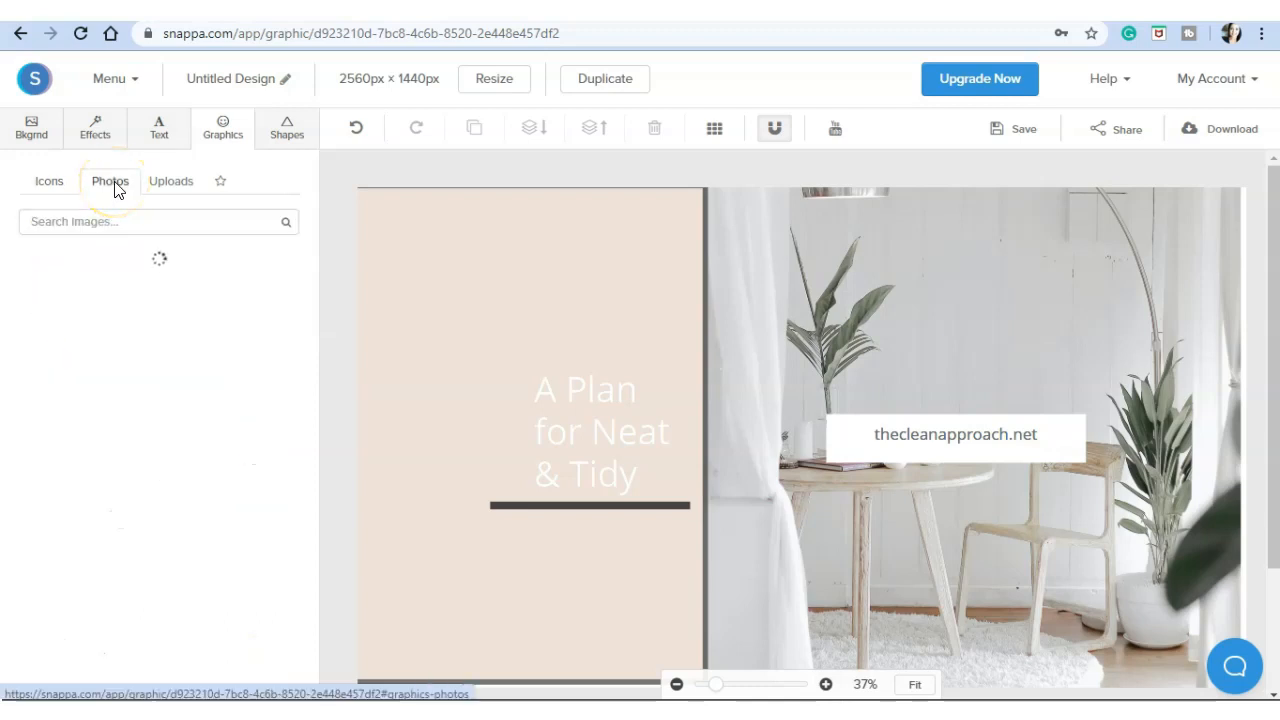
{"action": "left_click", "coordinate": [115, 222]}
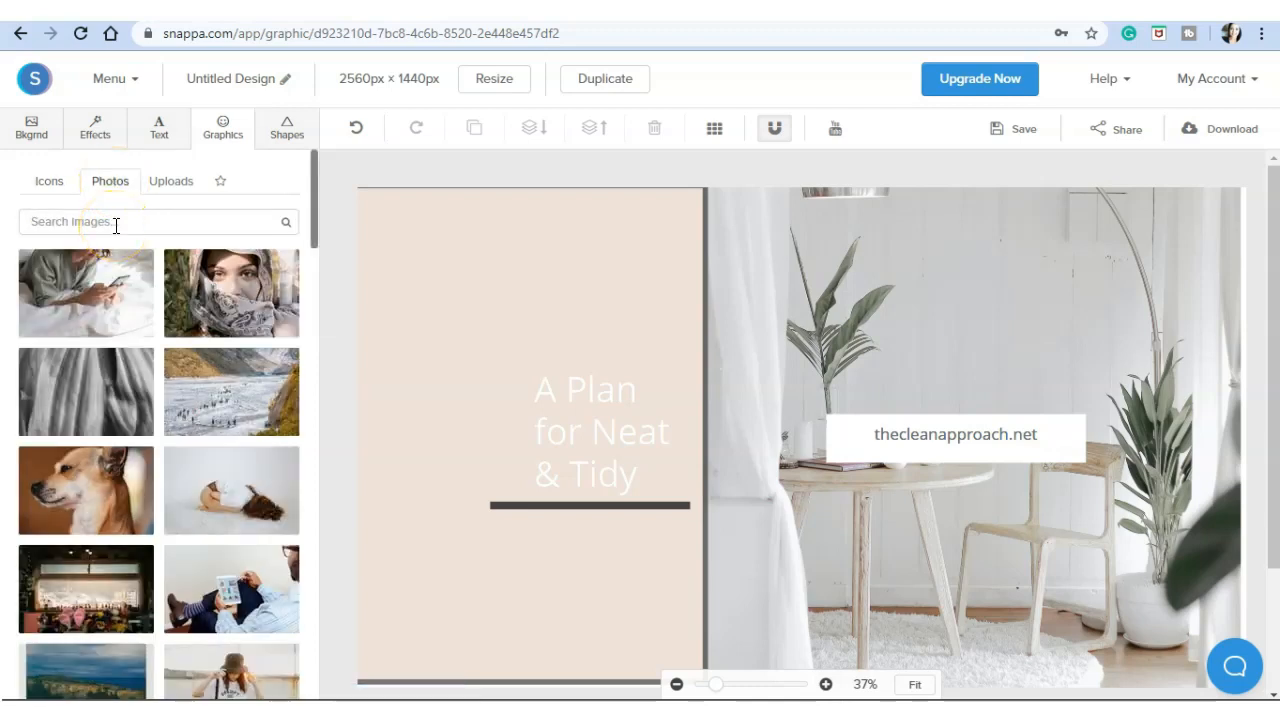
{"action": "left_click", "coordinate": [100, 260]}
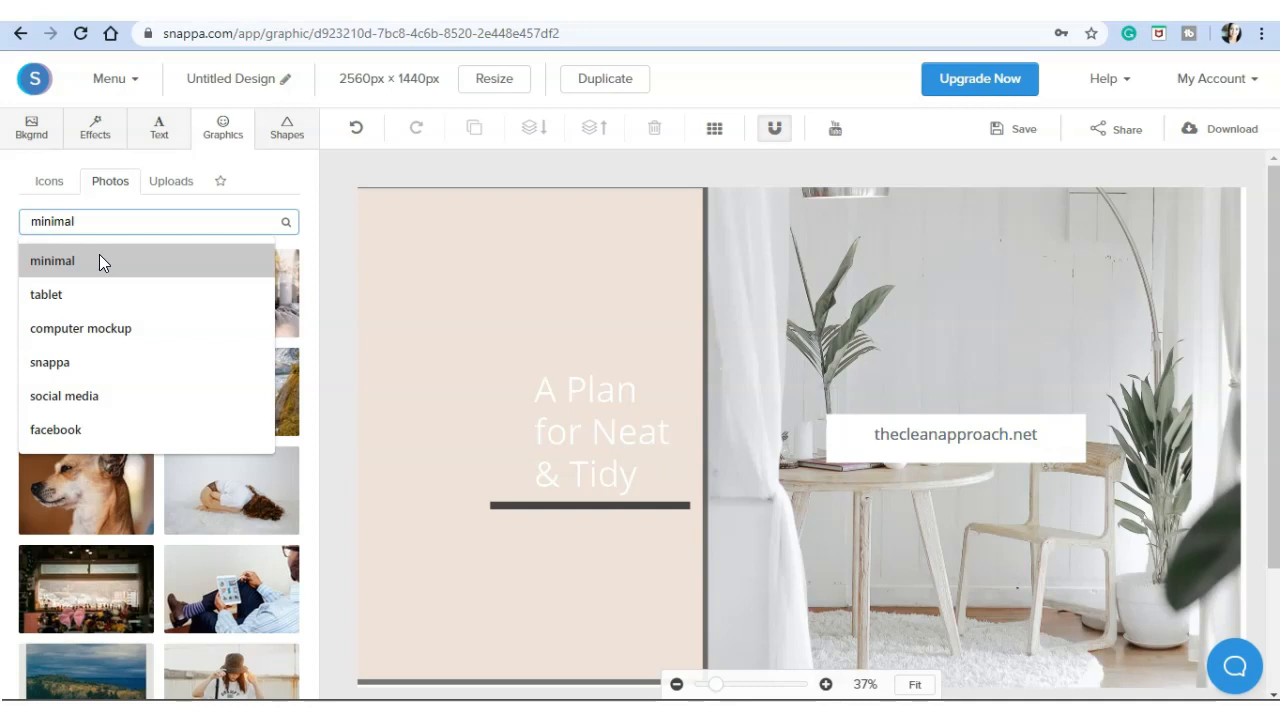
{"action": "left_click", "coordinate": [99, 260]}
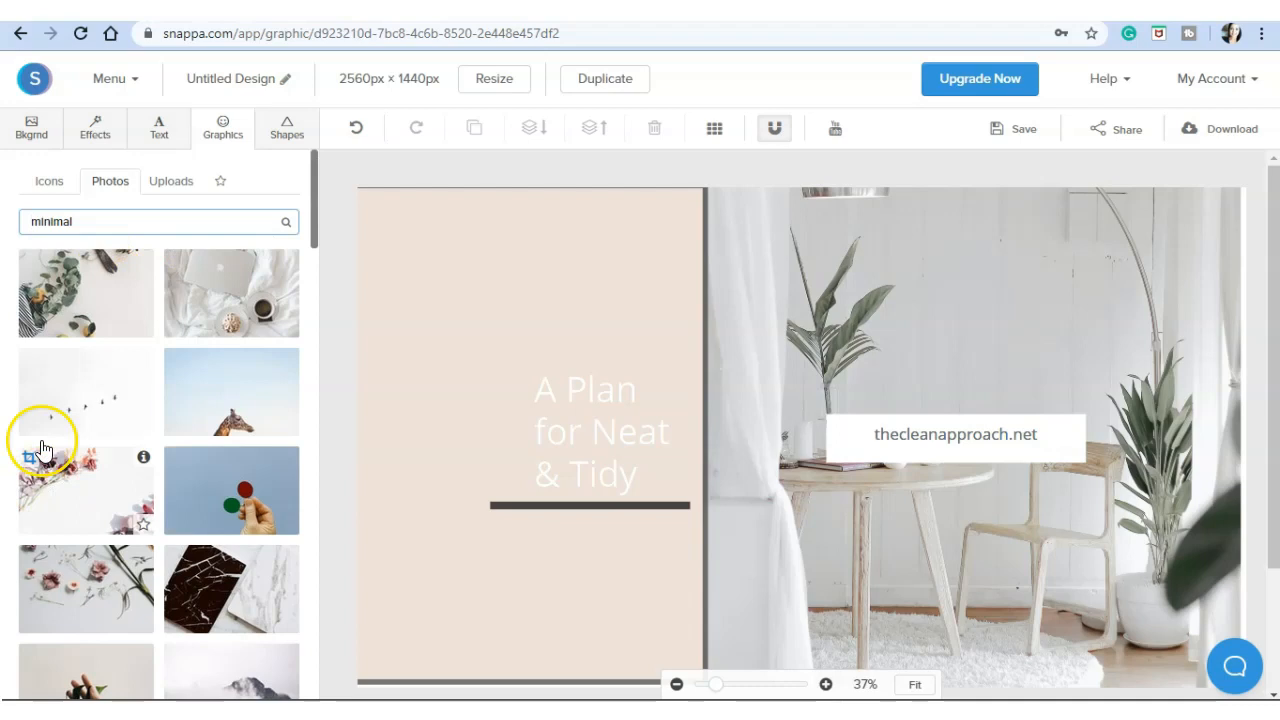
Step: Upload the "books" image from the Journals folder in Stock Photos, and delete the laptop image from the uploads
{"action": "left_click", "coordinate": [144, 330]}
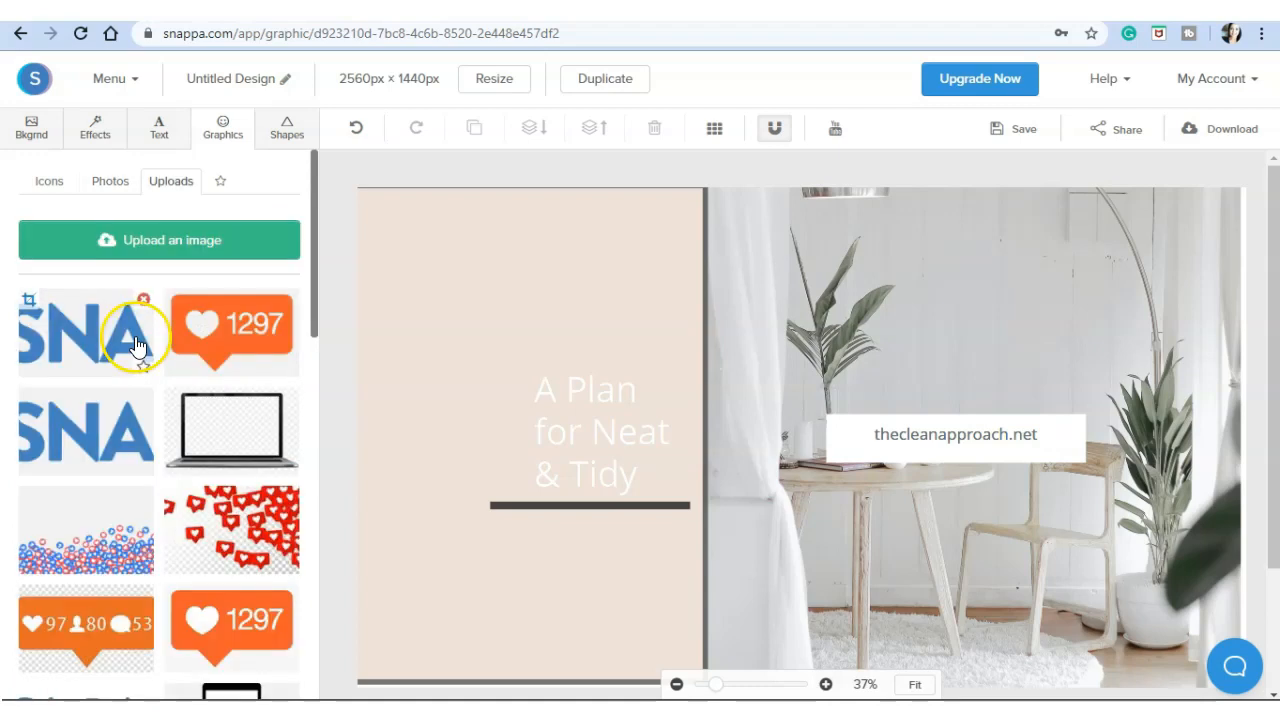
{"action": "left_click", "coordinate": [146, 247]}
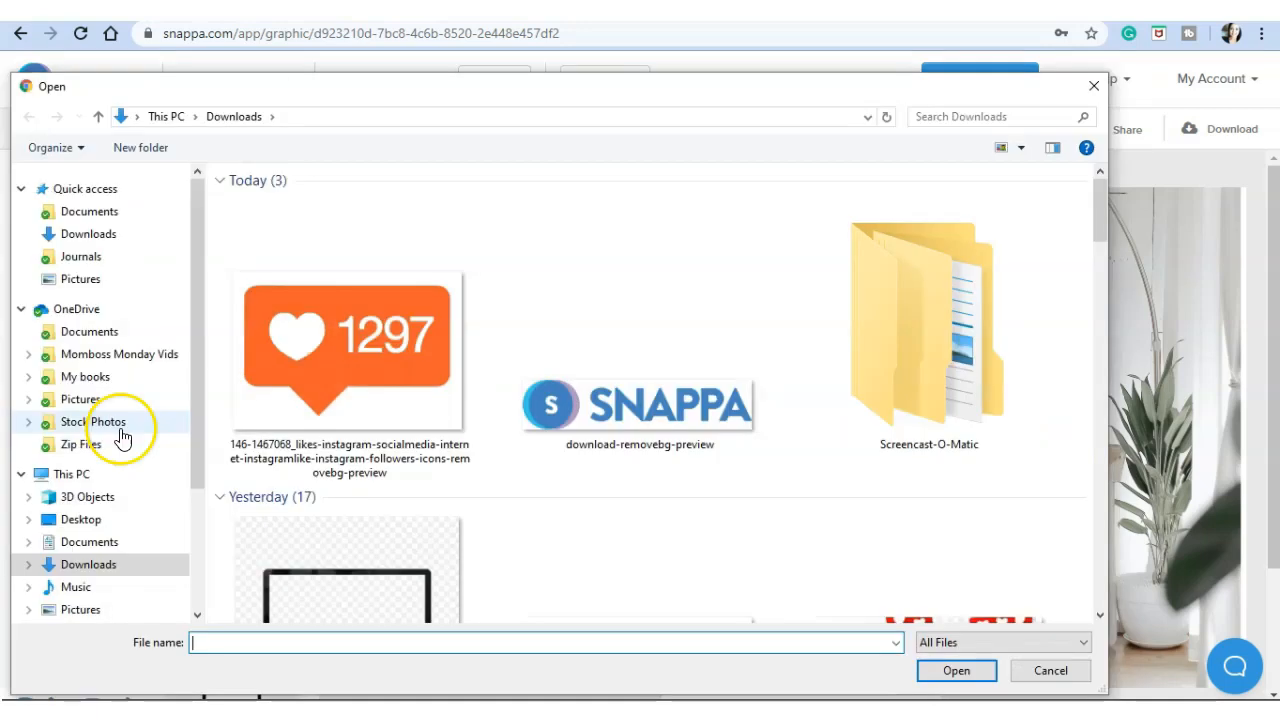
{"action": "left_click", "coordinate": [121, 437]}
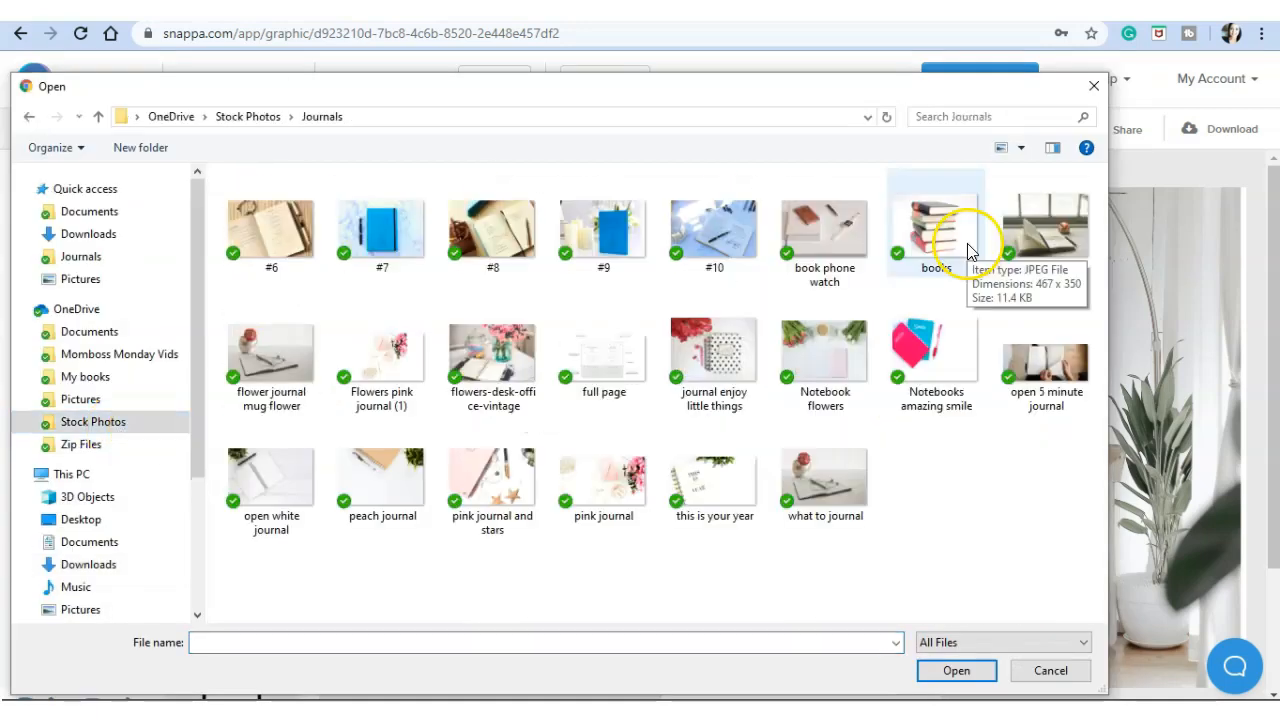
{"action": "left_click", "coordinate": [967, 250]}
{"action": "left_click", "coordinate": [956, 670]}
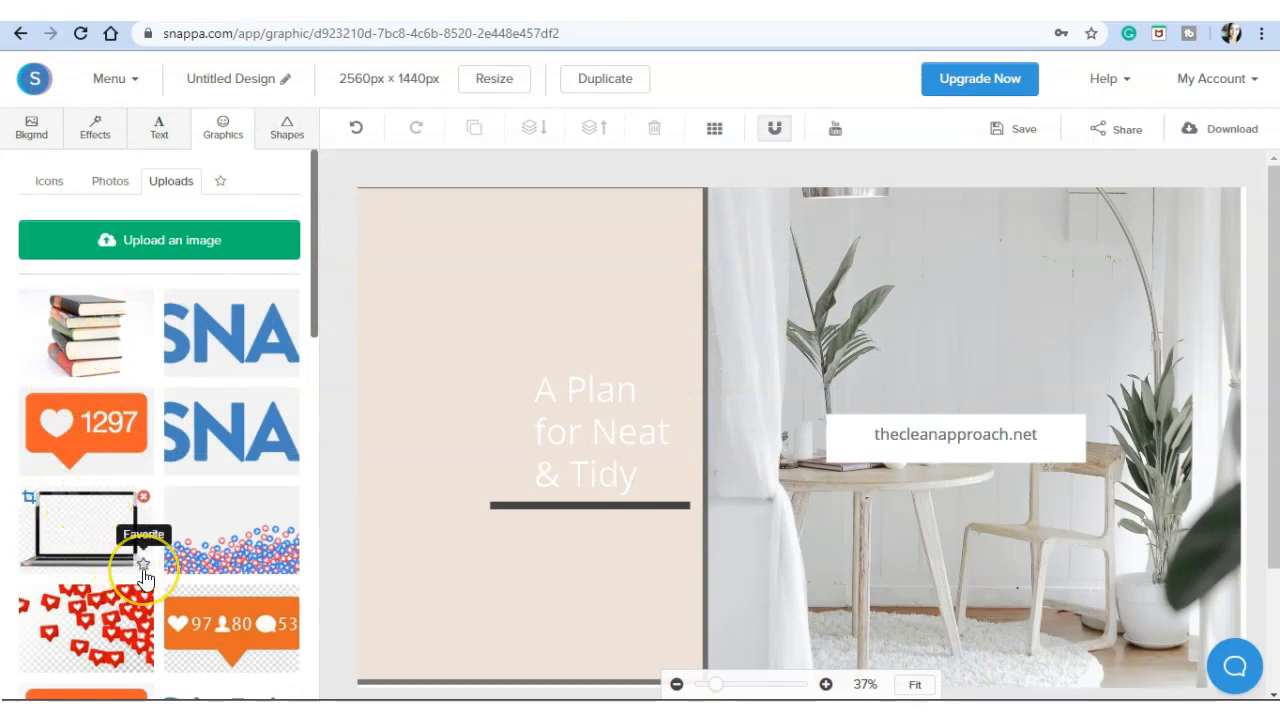
{"action": "left_click", "coordinate": [144, 505]}
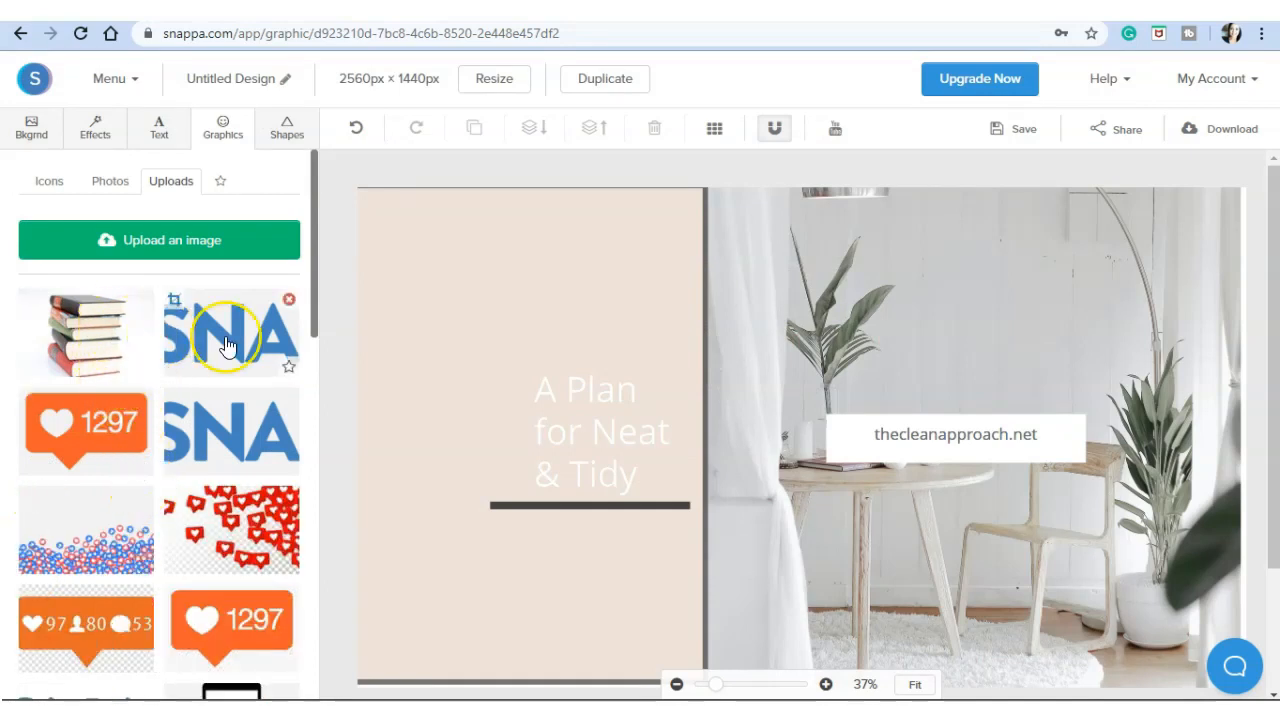
Step: Replace the room photo with the uploaded books image, enlarging it to fill the area beside the beige rectangle
{"action": "left_click", "coordinate": [70, 340]}
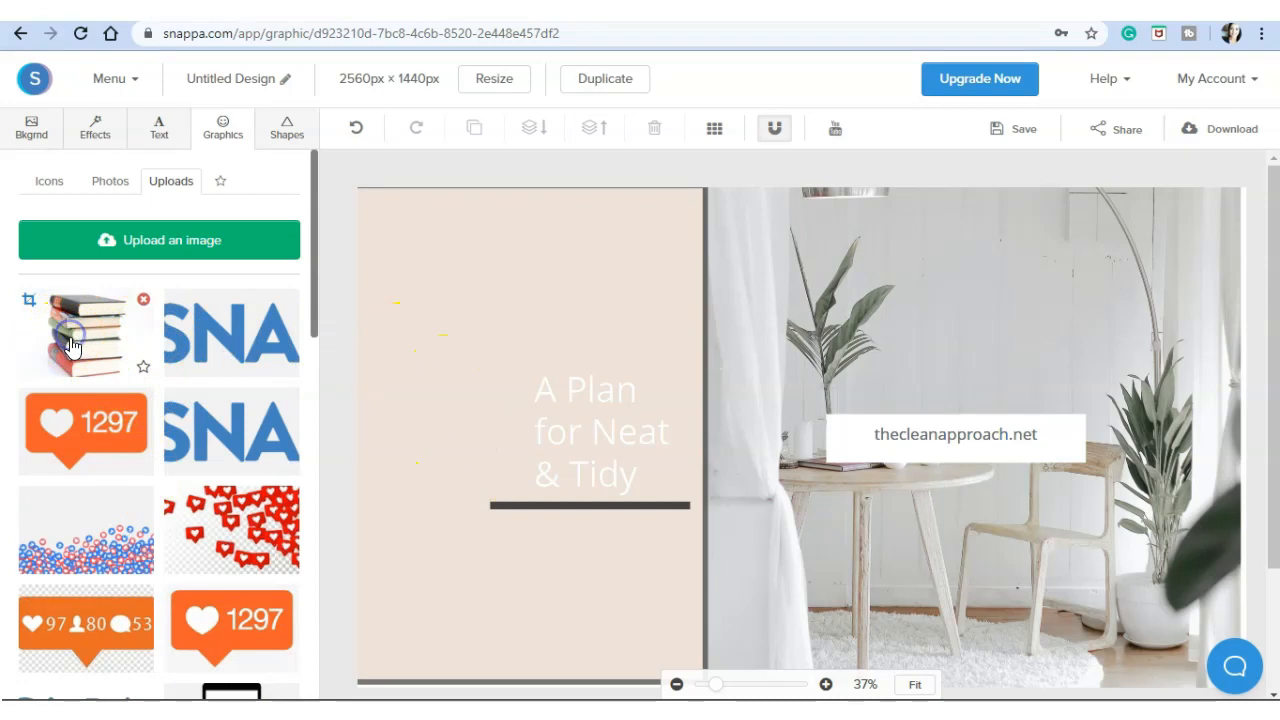
{"action": "left_click", "coordinate": [1132, 306]}
{"action": "left_click_drag", "start_coordinate": [854, 363], "coordinate": [1076, 277]}
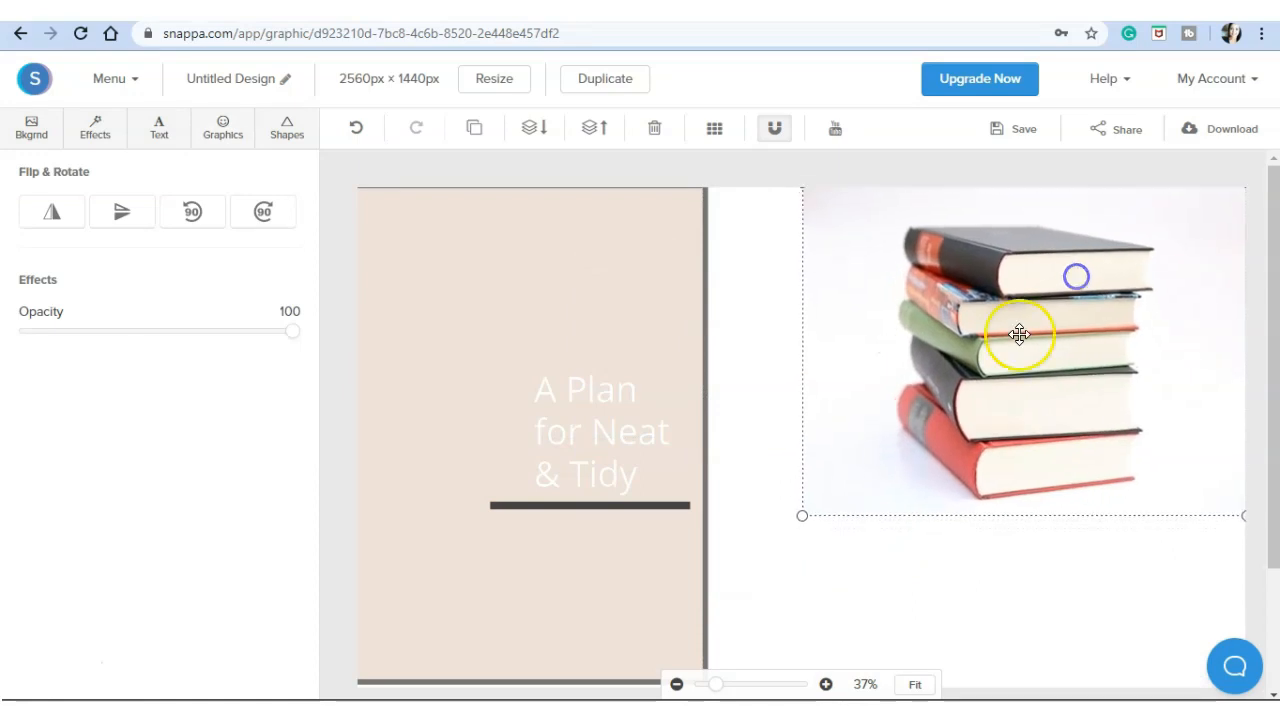
{"action": "left_click_drag", "start_coordinate": [804, 515], "coordinate": [508, 700]}
{"action": "left_click_drag", "start_coordinate": [721, 562], "coordinate": [833, 527]}
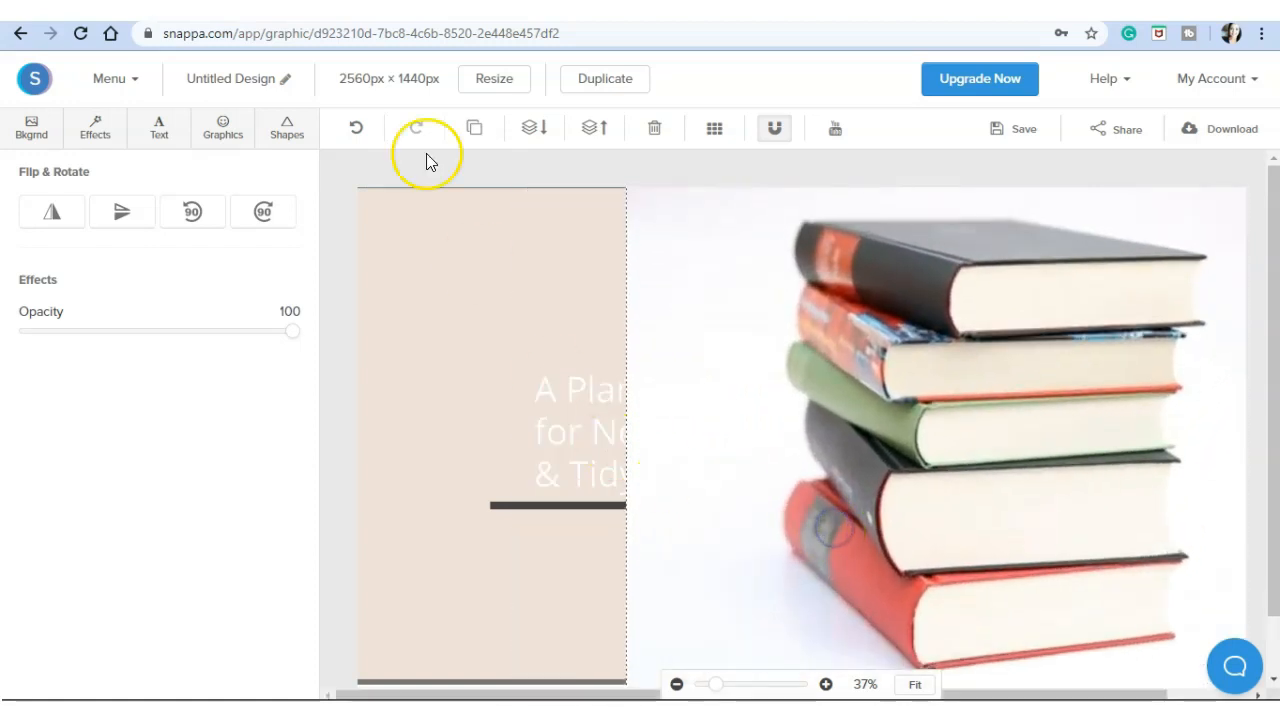
Step: Move the books image back behind the website text, line, headline and beige rectangle, and lower its opacity
{"action": "left_click", "coordinate": [535, 130]}
{"action": "left_click", "coordinate": [535, 130]}
{"action": "left_click", "coordinate": [535, 130]}
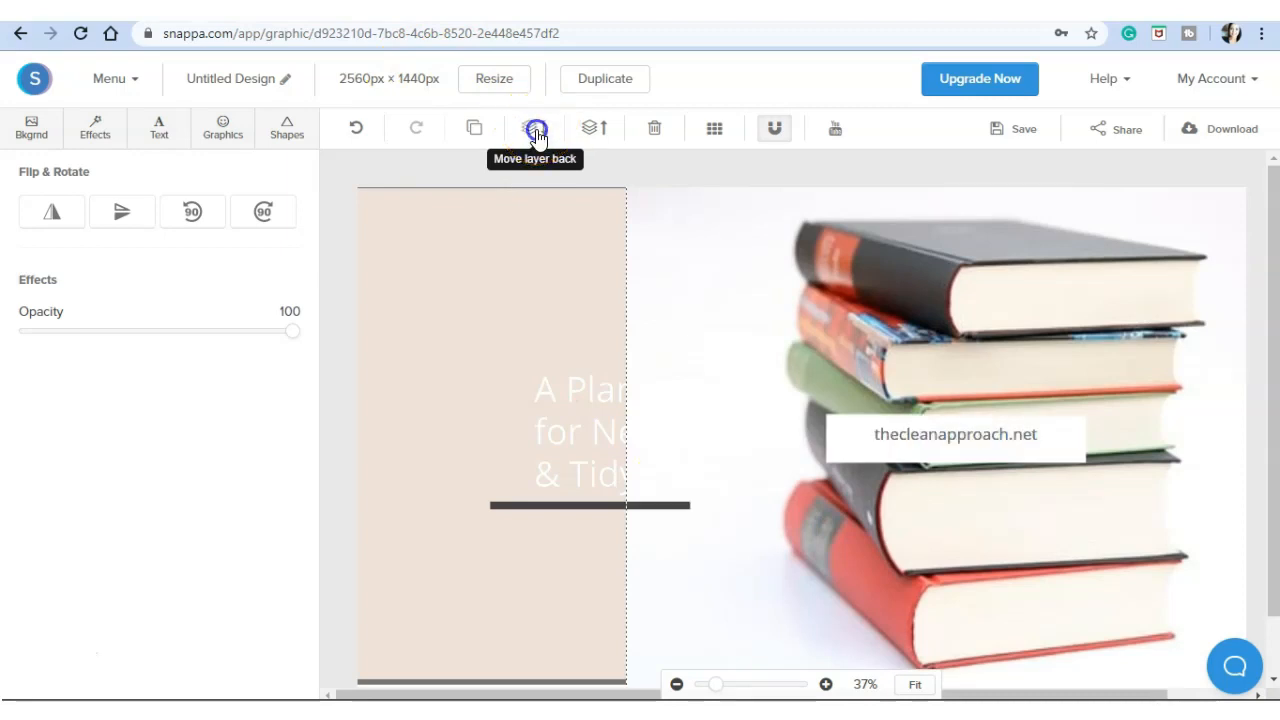
{"action": "left_click", "coordinate": [537, 133]}
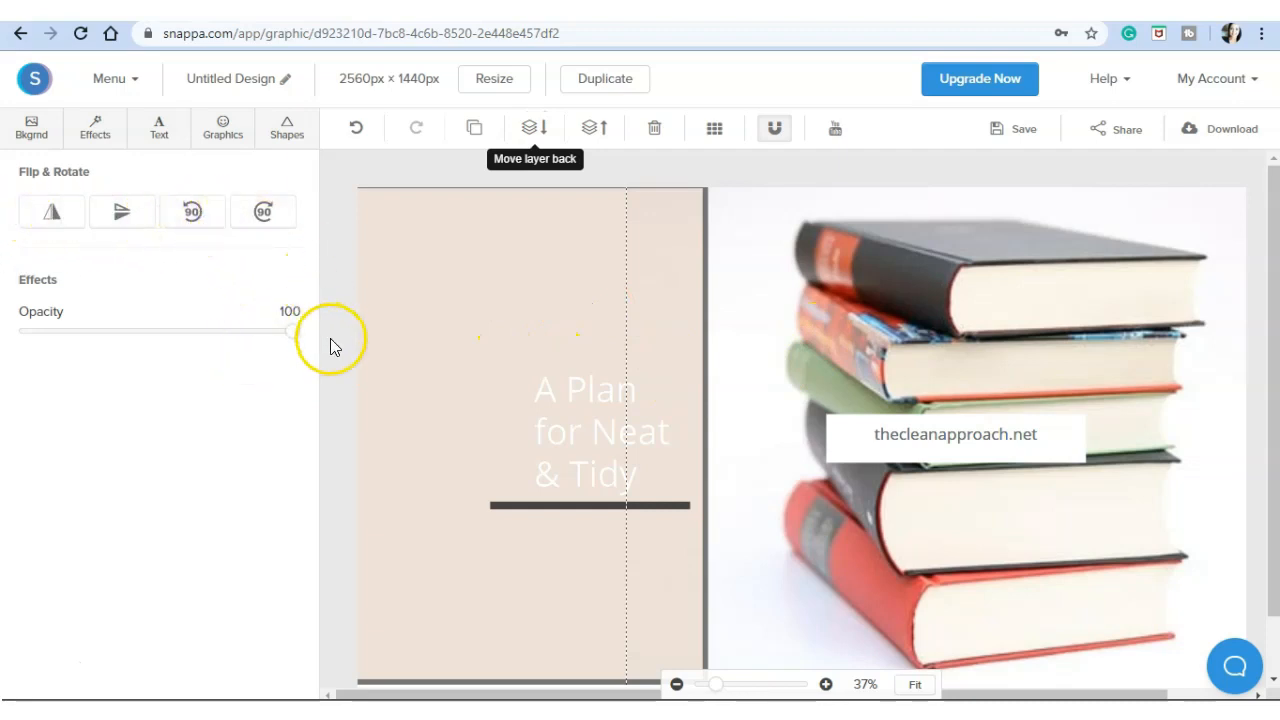
{"action": "left_click_drag", "start_coordinate": [294, 343], "coordinate": [218, 328]}
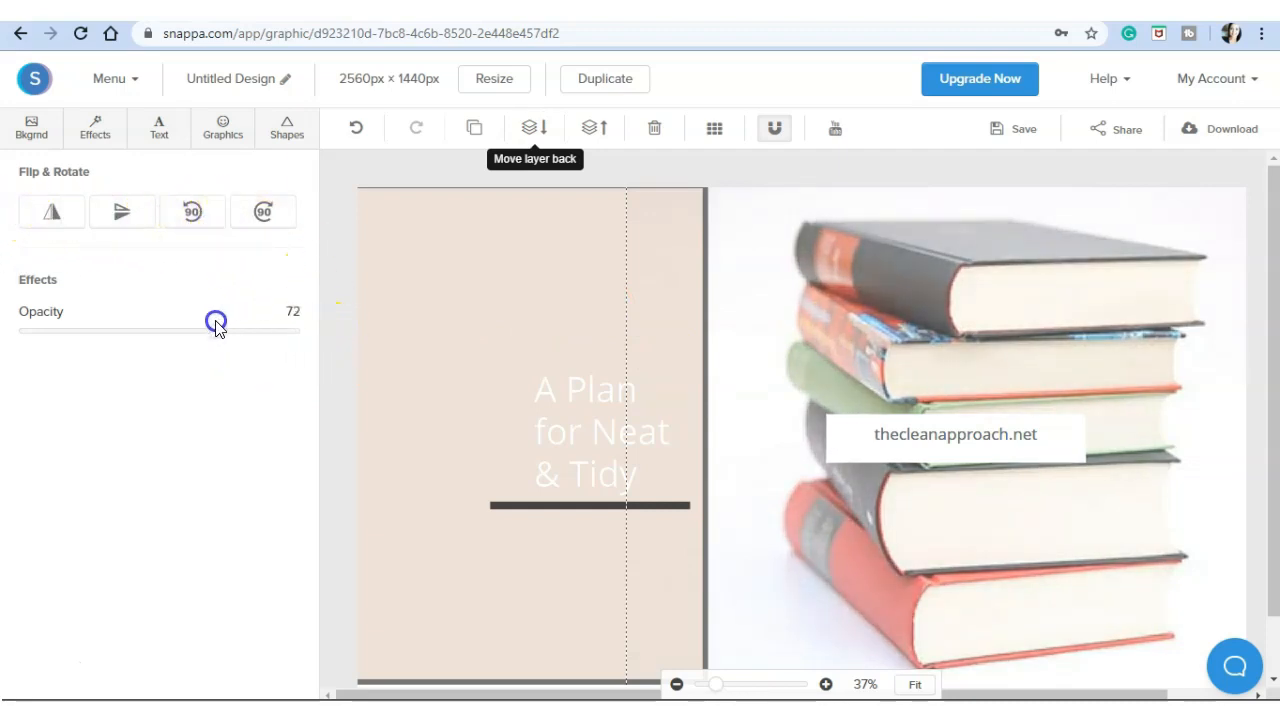
{"action": "left_click_drag", "start_coordinate": [208, 320], "coordinate": [191, 320]}
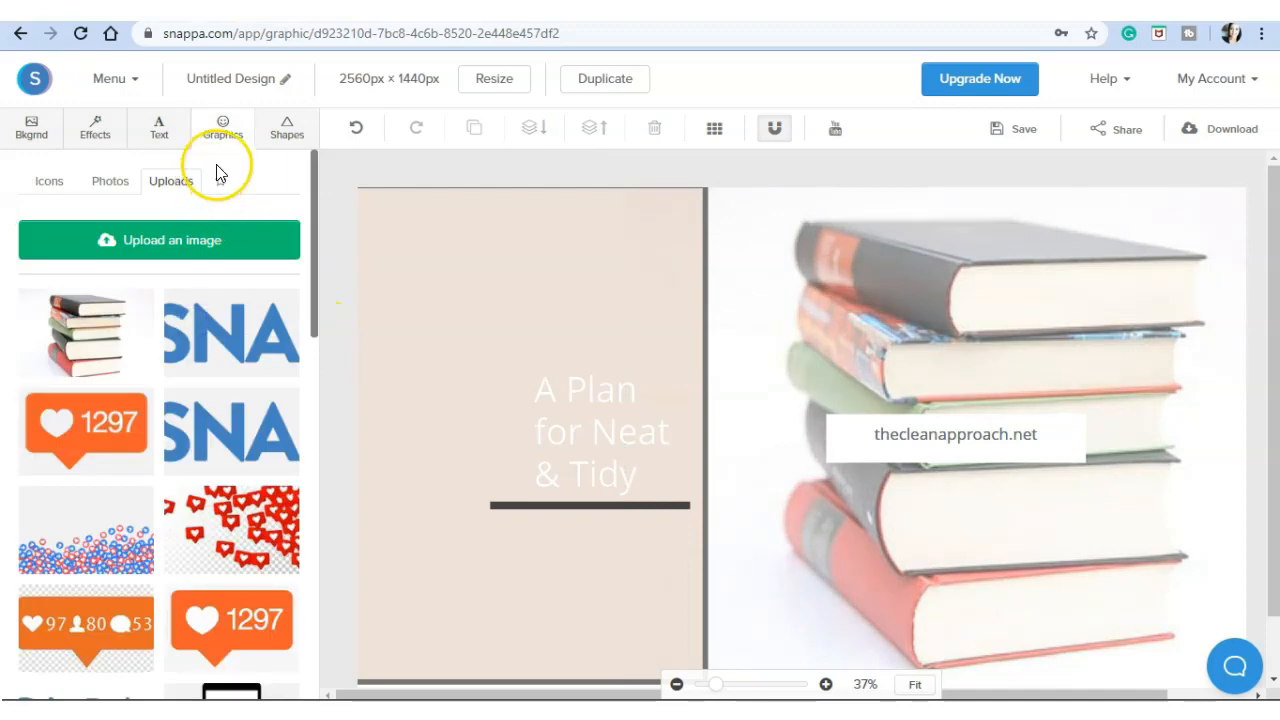
Step: Browse the favorited icons and photos in the graphics library
{"action": "left_click", "coordinate": [220, 183]}
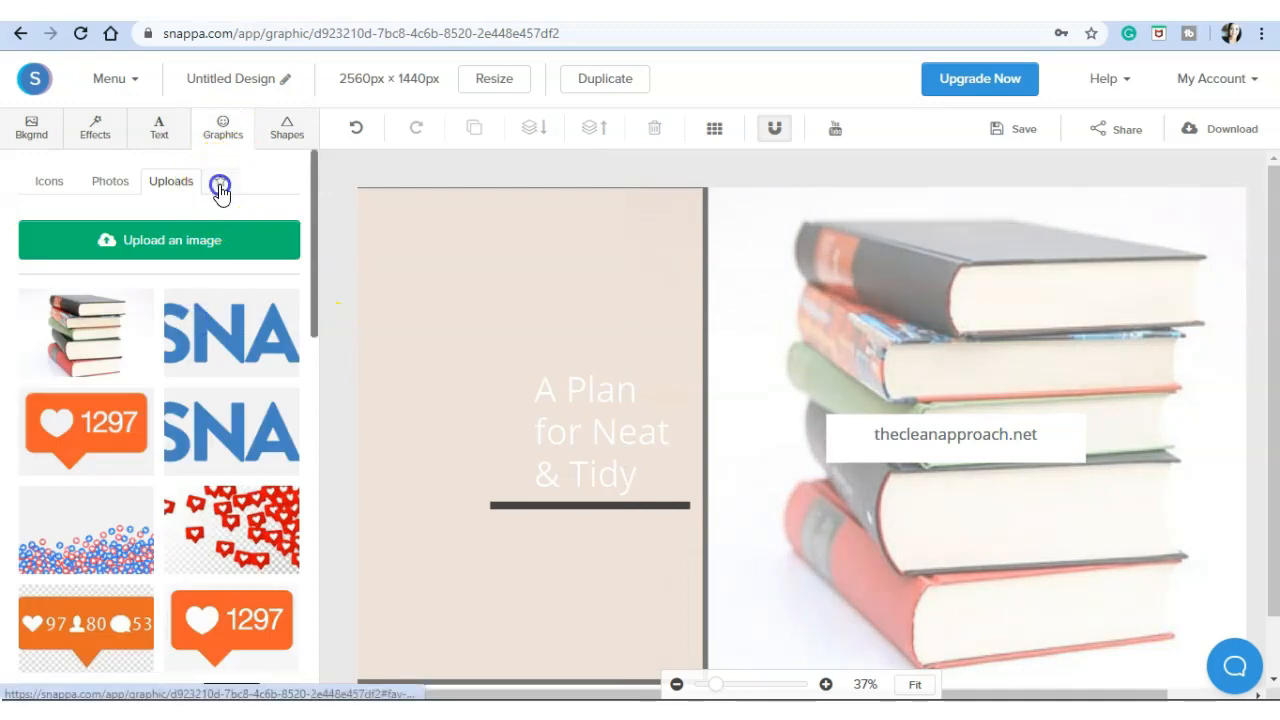
{"action": "scroll", "coordinate": [240, 340], "scroll_direction": "down", "scroll_amount": 1}
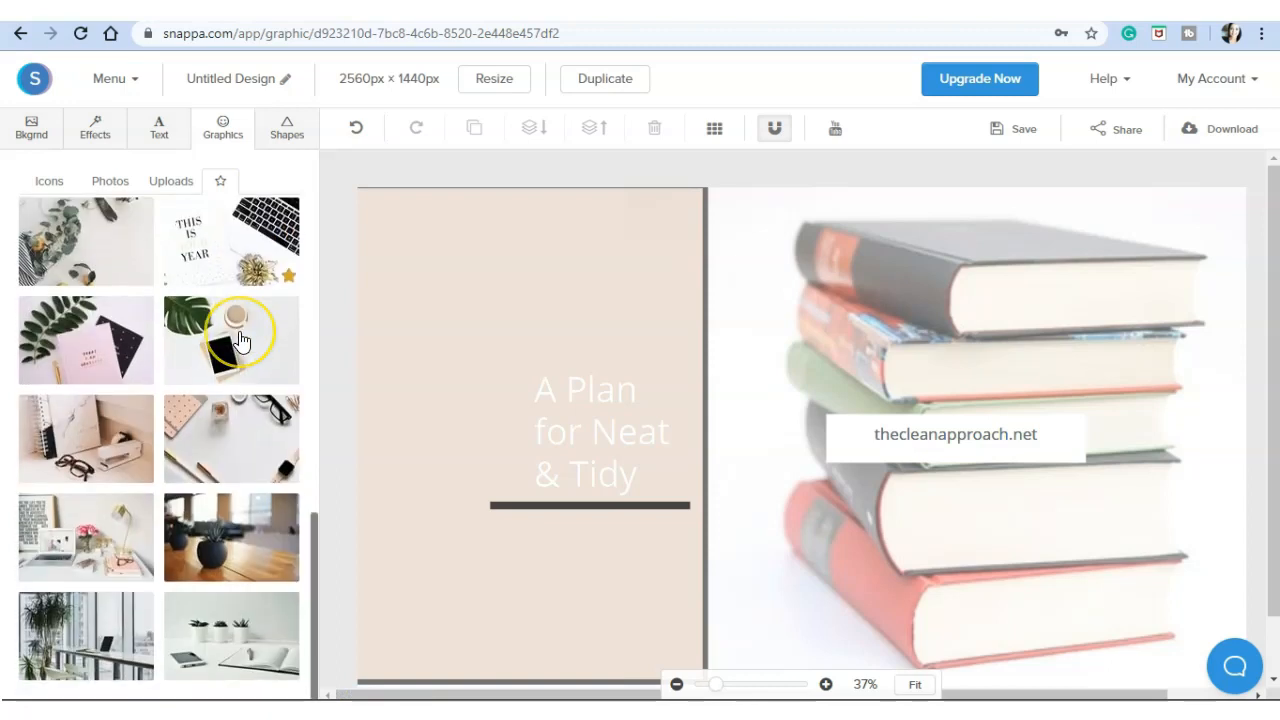
{"action": "scroll", "coordinate": [240, 340], "scroll_direction": "up", "scroll_amount": 1}
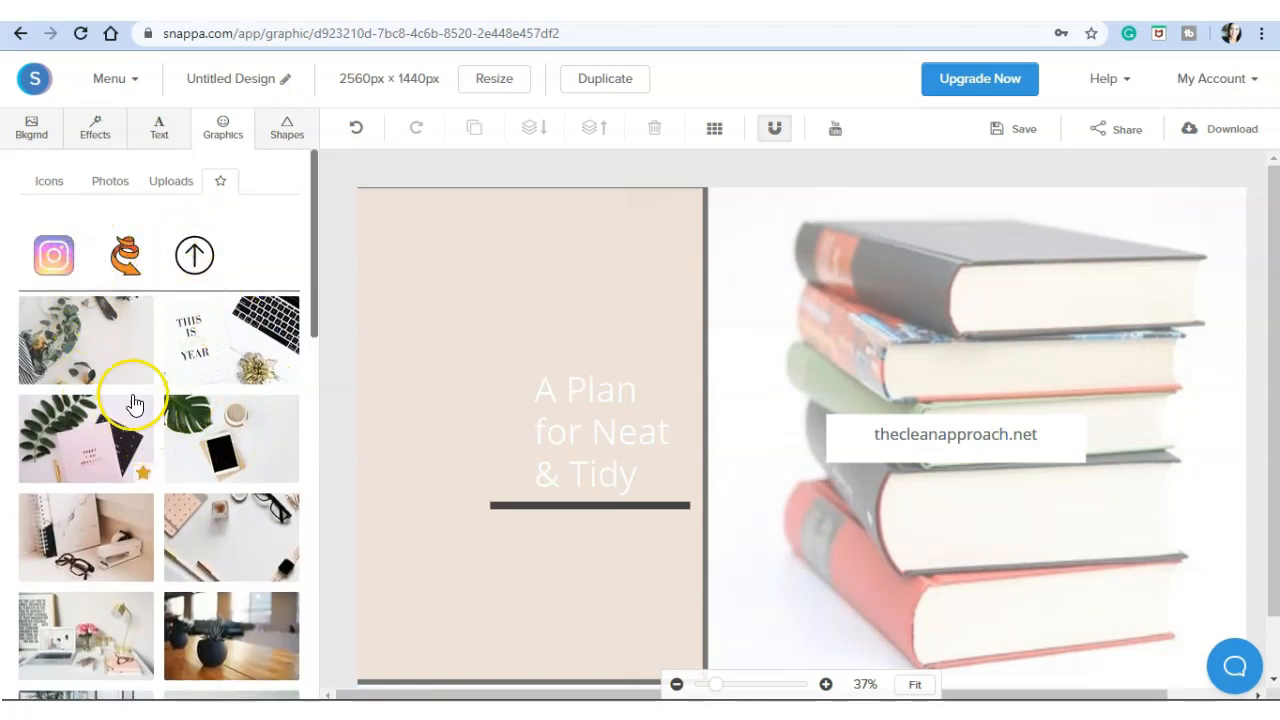
Step: Add a heading text to the design, look over its formatting options, and delete it
{"action": "left_click", "coordinate": [159, 131]}
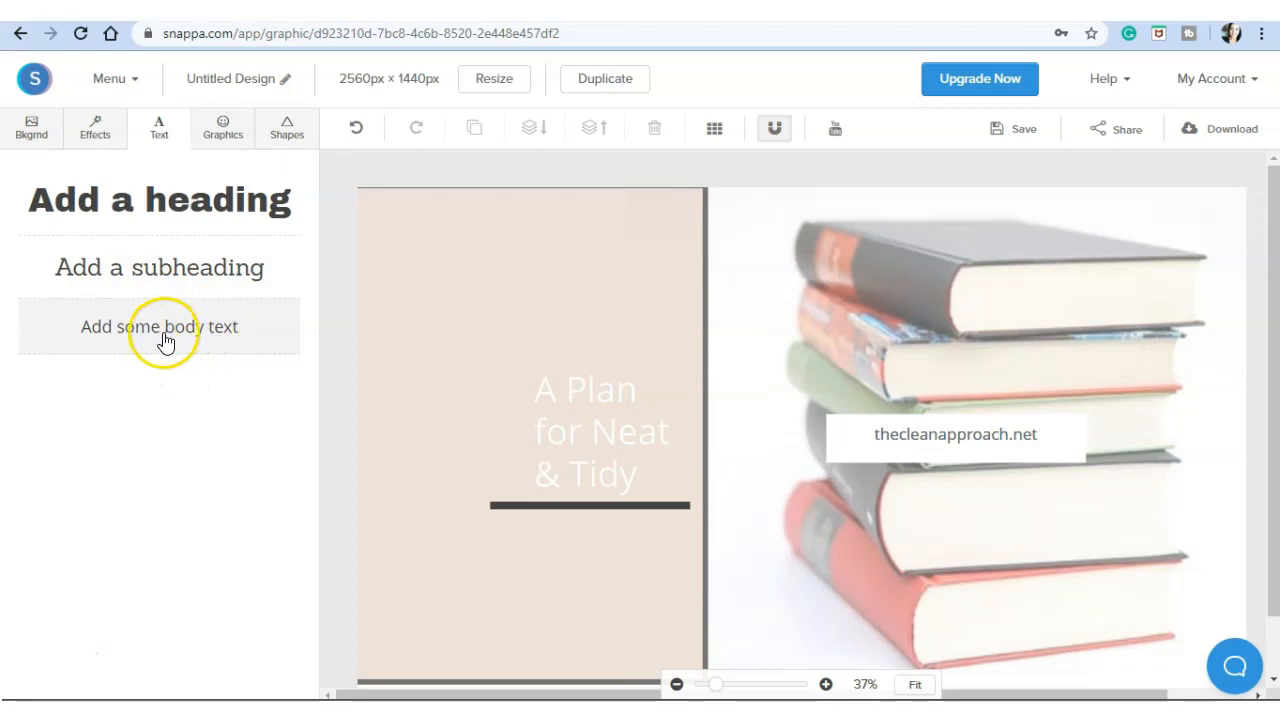
{"action": "left_click", "coordinate": [171, 196]}
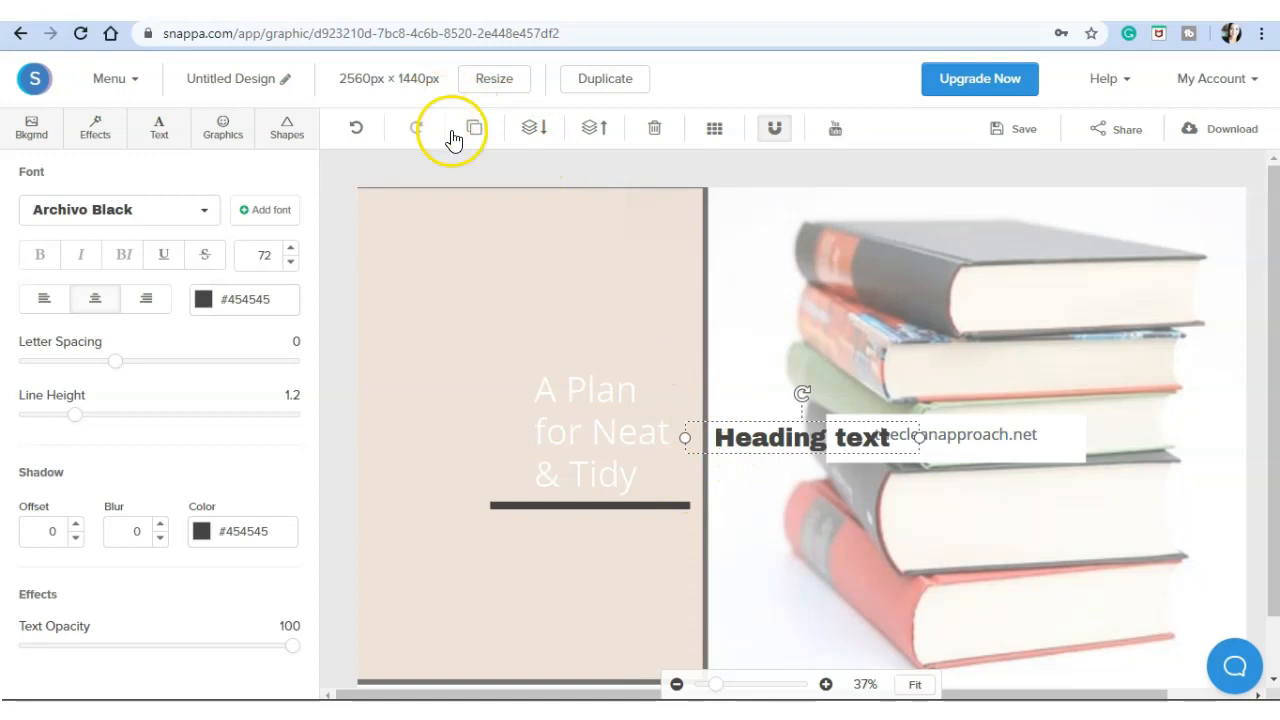
{"action": "left_click", "coordinate": [654, 128]}
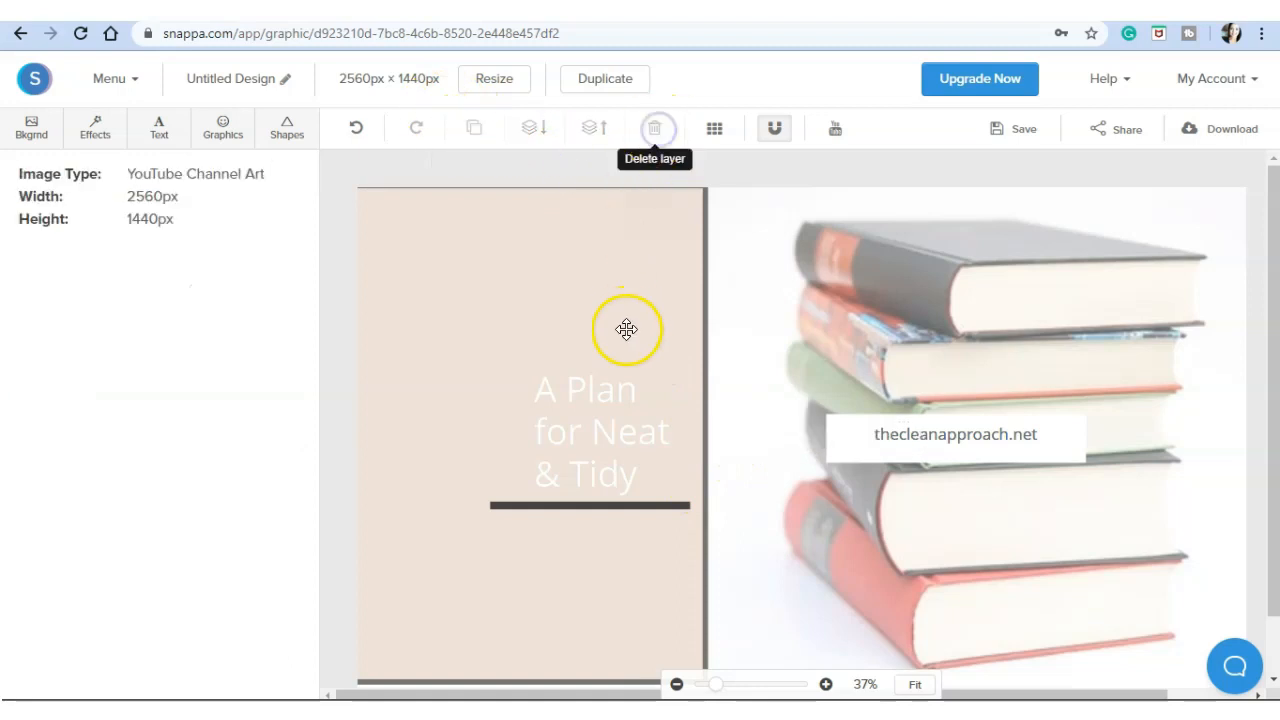
Step: Replace the "A Plan for Neat & Tidy" text with "Weekly Book Review"
{"action": "left_click", "coordinate": [607, 424]}
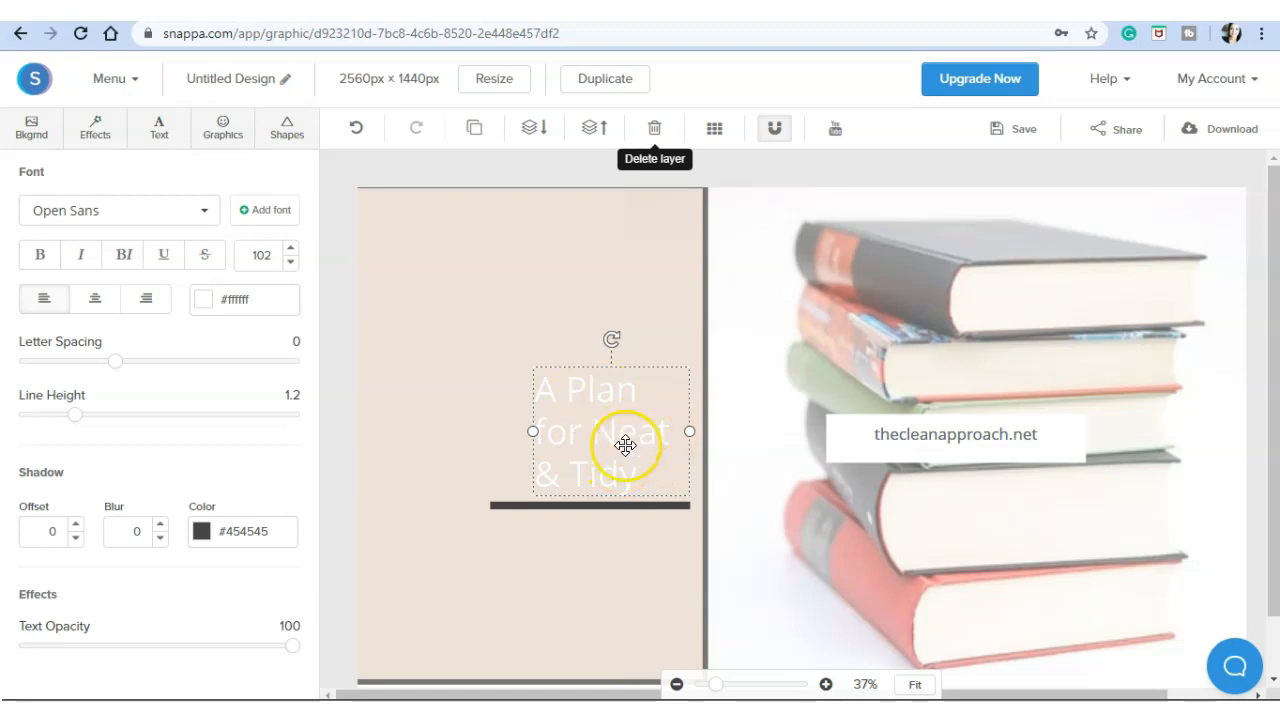
{"action": "left_click_drag", "start_coordinate": [636, 478], "coordinate": [541, 397]}
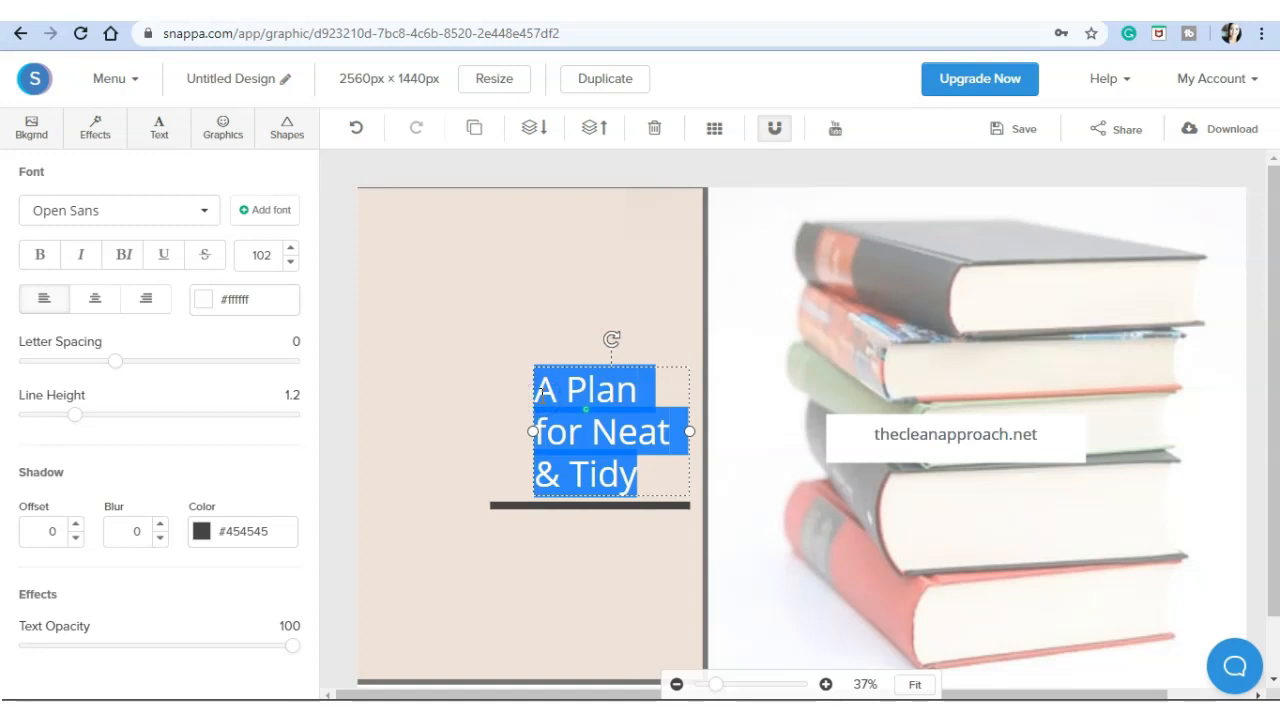
{"action": "type", "text": "Weekly Book Review"}
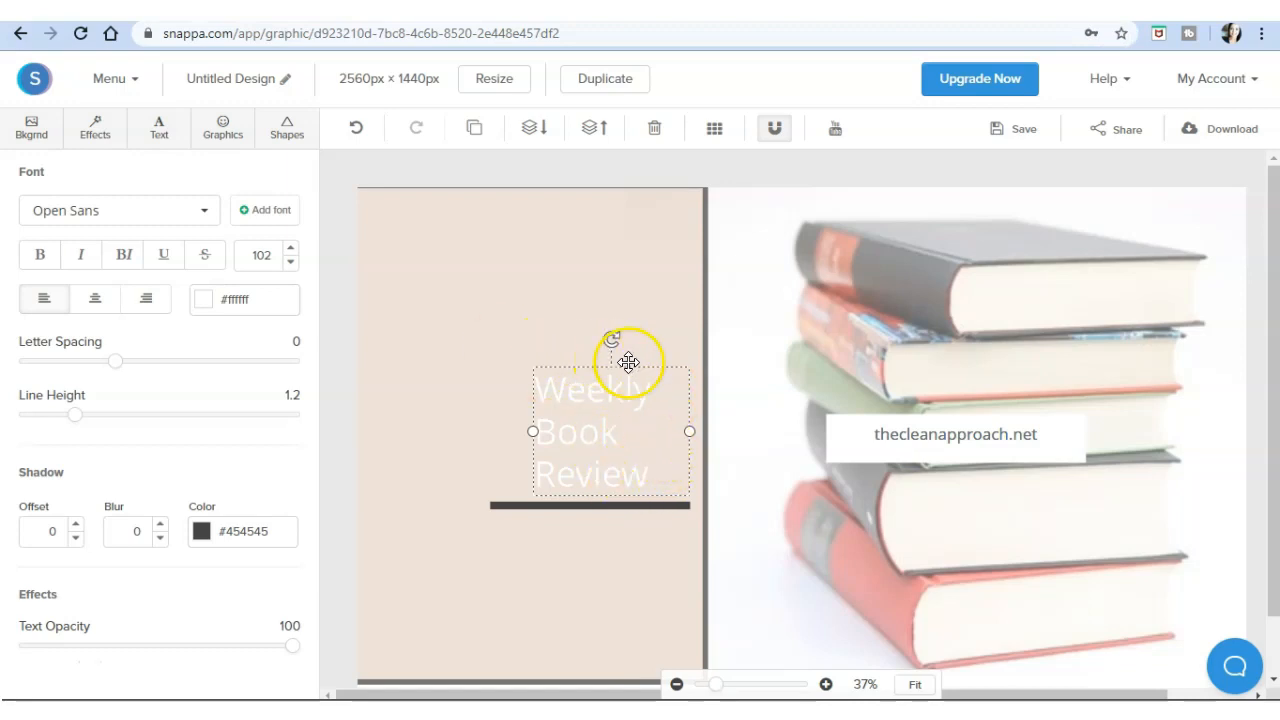
Step: Widen the "Weekly Book Review" text box, move it over the beige rectangle, and break the line after "Weekly"
{"action": "left_click_drag", "start_coordinate": [690, 433], "coordinate": [869, 443]}
{"action": "left_click_drag", "start_coordinate": [838, 437], "coordinate": [846, 443]}
{"action": "left_click_drag", "start_coordinate": [591, 394], "coordinate": [444, 404]}
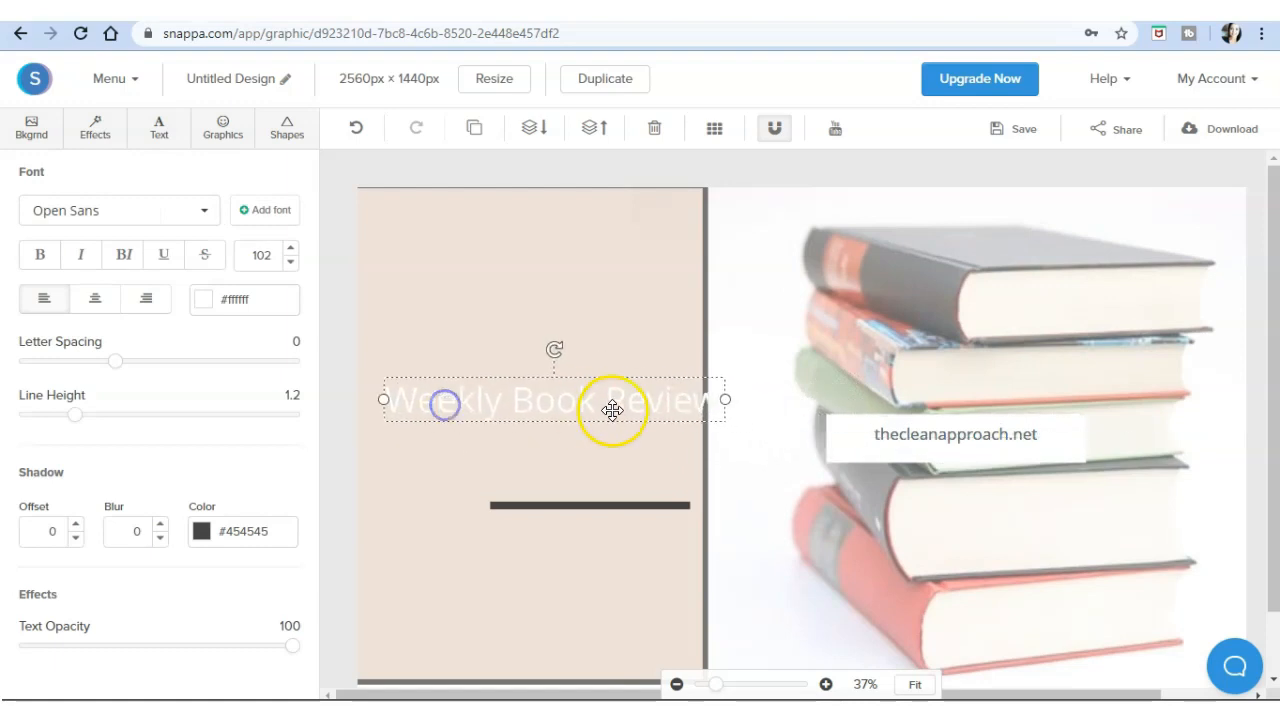
{"action": "left_click", "coordinate": [512, 401]}
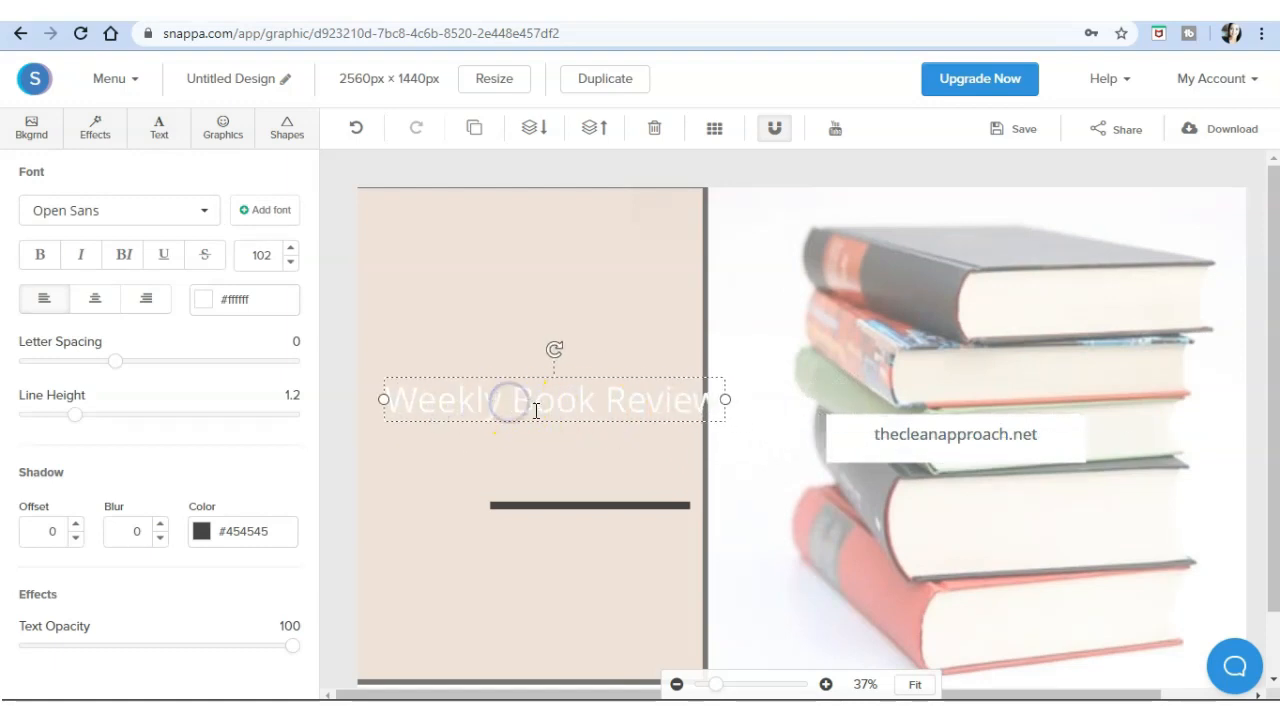
{"action": "key", "text": "Return"}
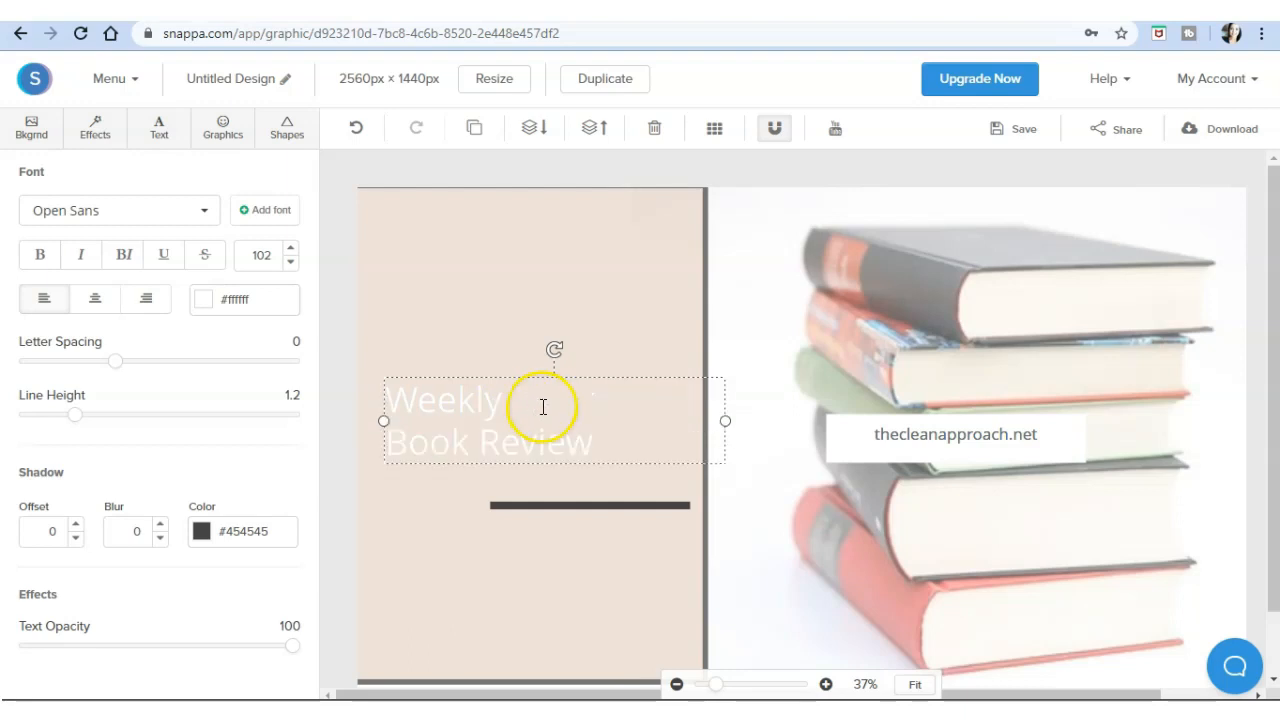
Step: Change the headline's font to Archivo Narrow
{"action": "left_click", "coordinate": [100, 218]}
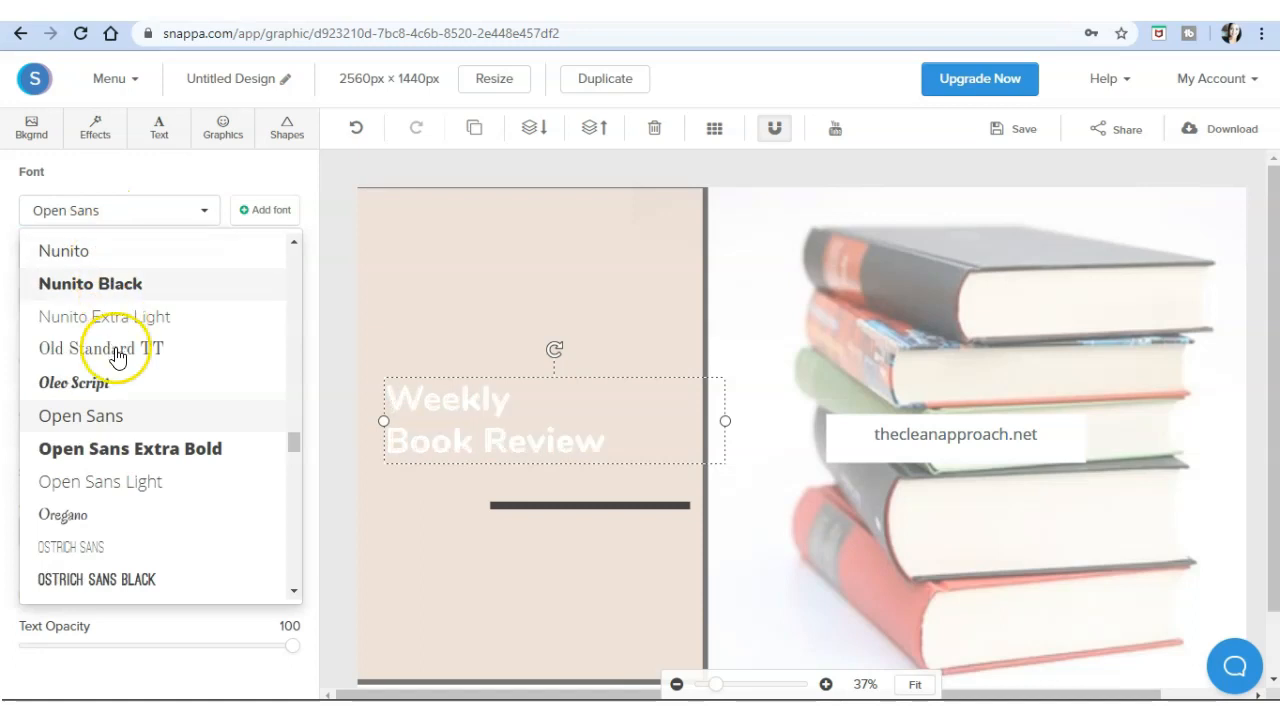
{"action": "scroll", "coordinate": [110, 365], "scroll_direction": "up", "scroll_amount": 4}
{"action": "scroll", "coordinate": [110, 365], "scroll_direction": "up", "scroll_amount": 15}
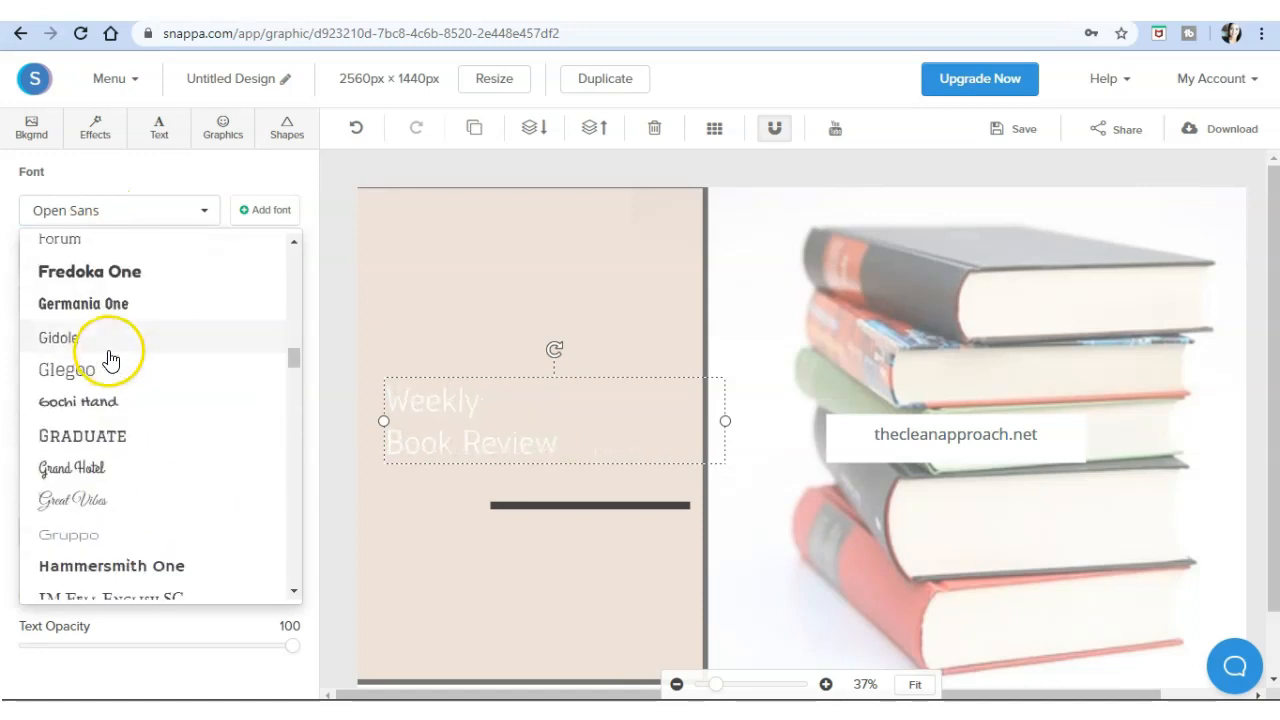
{"action": "scroll", "coordinate": [110, 358], "scroll_direction": "up", "scroll_amount": 10}
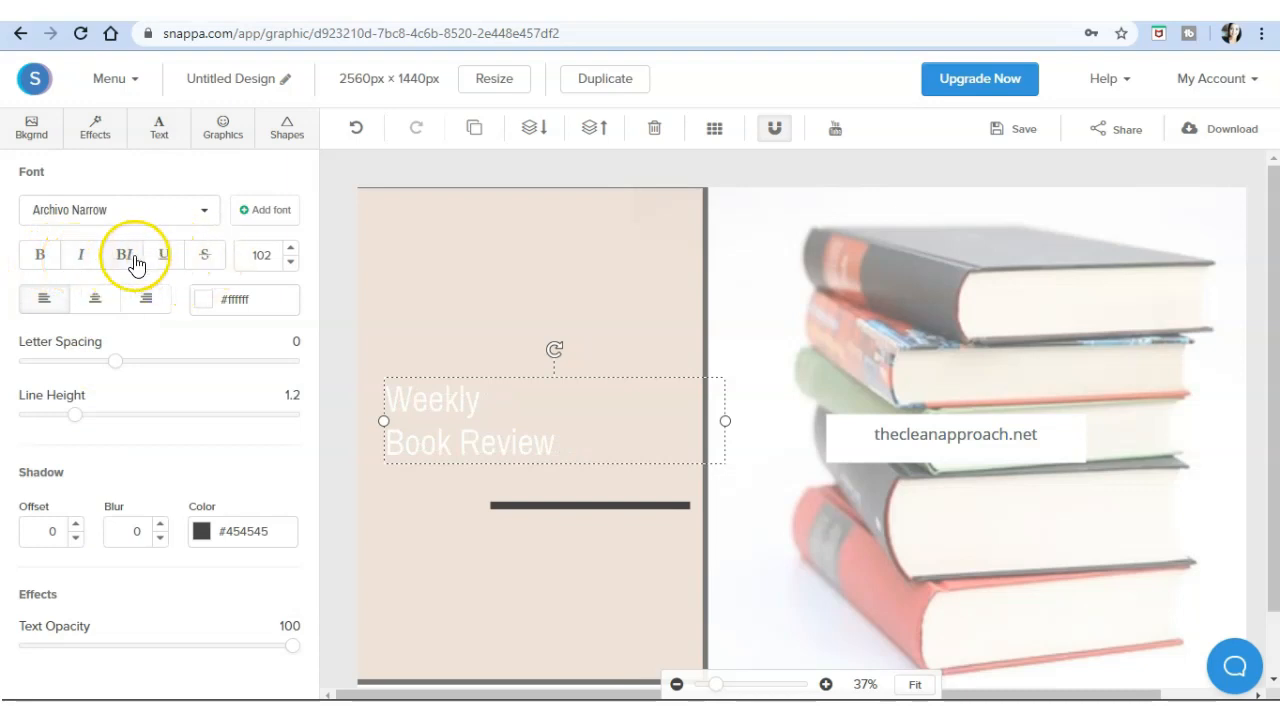
Step: Set the headline's font size to 120 and center-align its text
{"action": "left_click", "coordinate": [291, 251]}
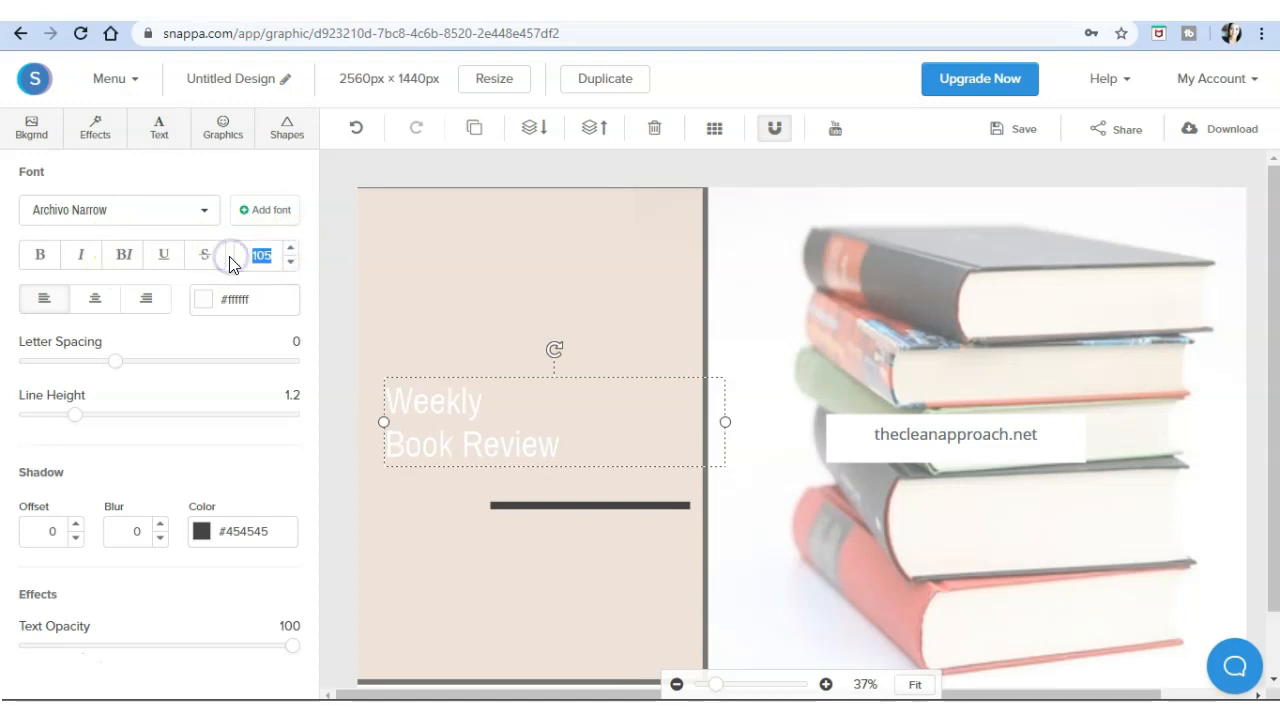
{"action": "key", "text": "Return"}
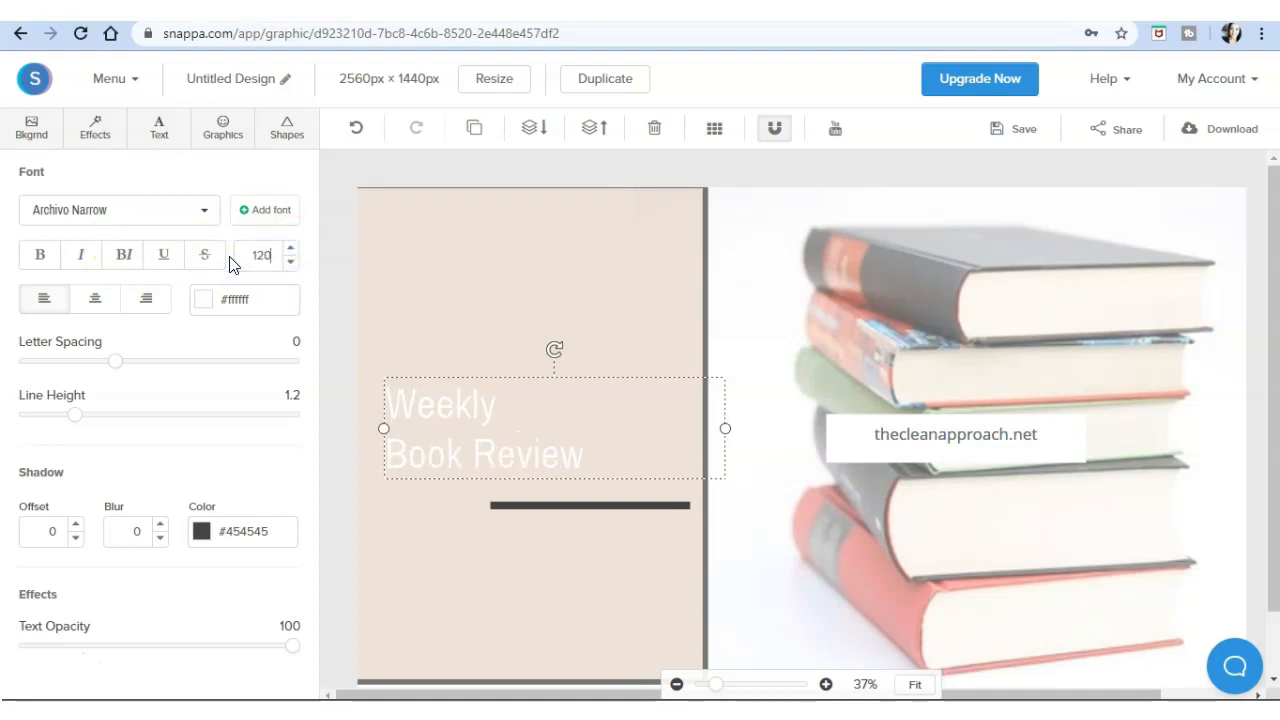
{"action": "left_click", "coordinate": [55, 303]}
{"action": "left_click", "coordinate": [96, 300]}
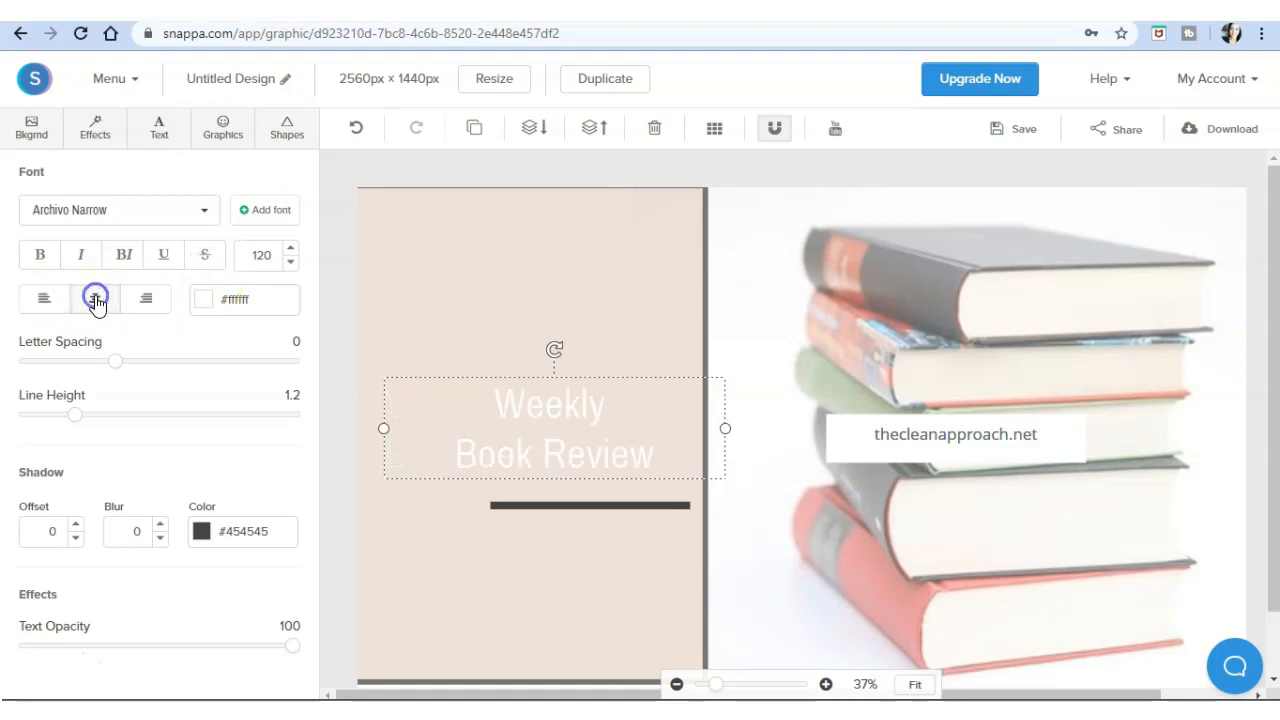
Step: Try custom colors on the headline text, first a red and then the green #17d120
{"action": "left_click", "coordinate": [204, 300]}
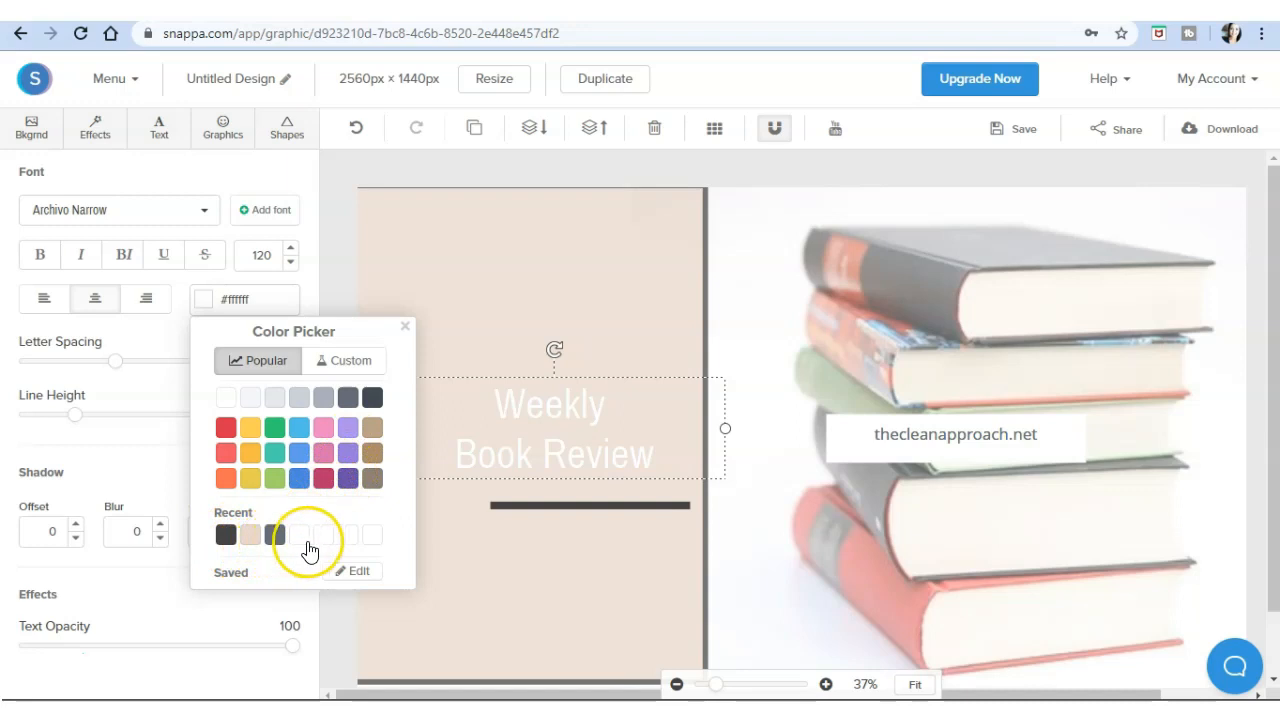
{"action": "left_click", "coordinate": [330, 368]}
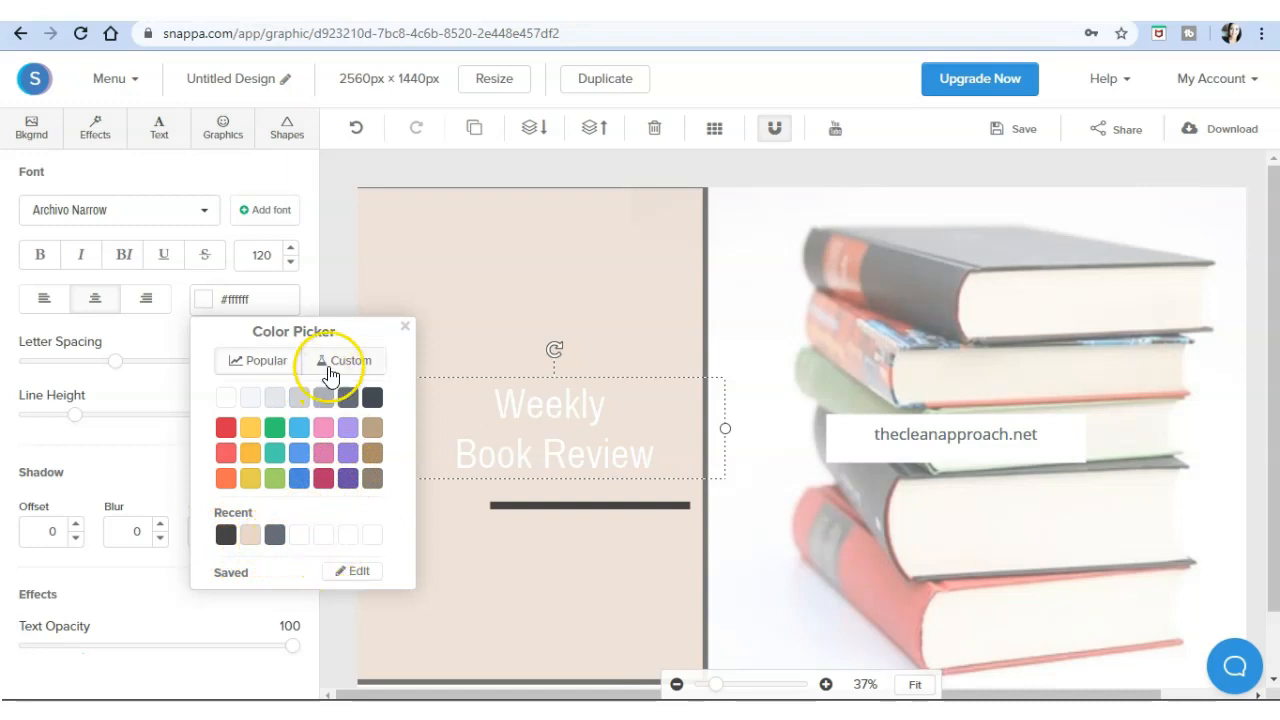
{"action": "left_click", "coordinate": [337, 363]}
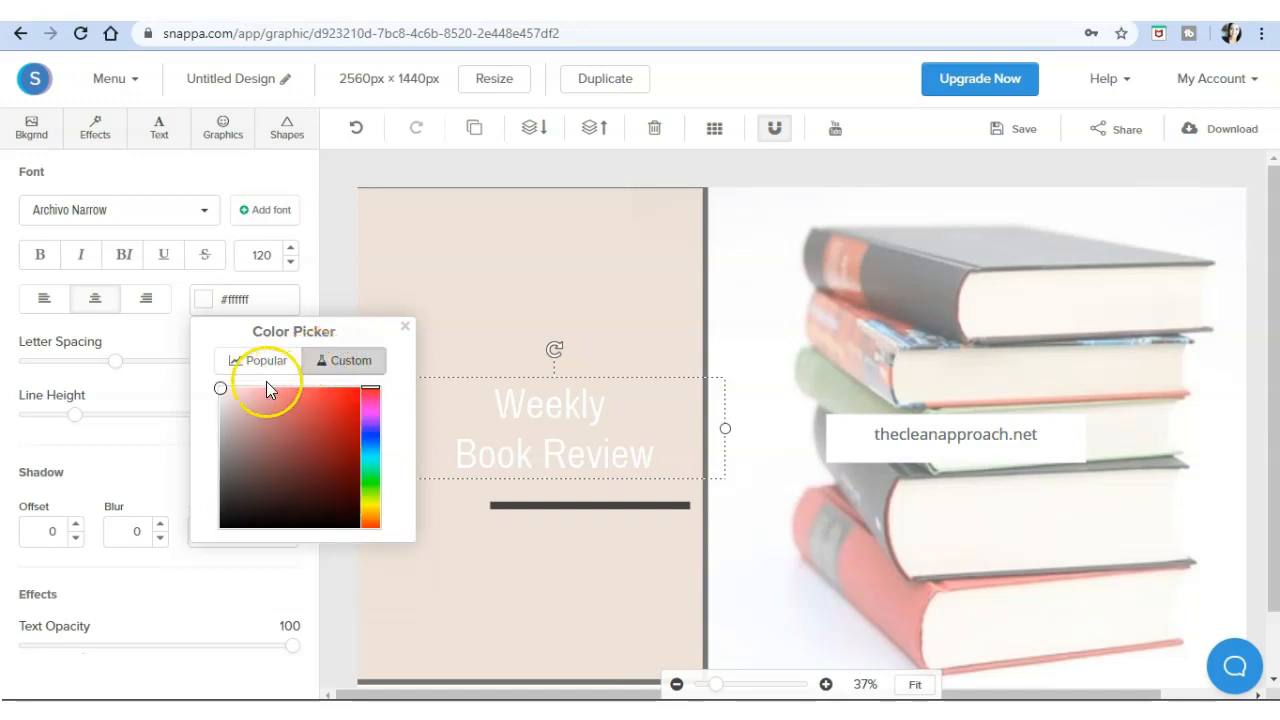
{"action": "mouse_move", "coordinate": [220, 389]}
{"action": "left_mouse_down"}
{"action": "mouse_move", "coordinate": [296, 420]}
{"action": "mouse_move", "coordinate": [266, 449]}
{"action": "mouse_move", "coordinate": [303, 491]}
{"action": "mouse_move", "coordinate": [343, 399]}
{"action": "left_mouse_up"}
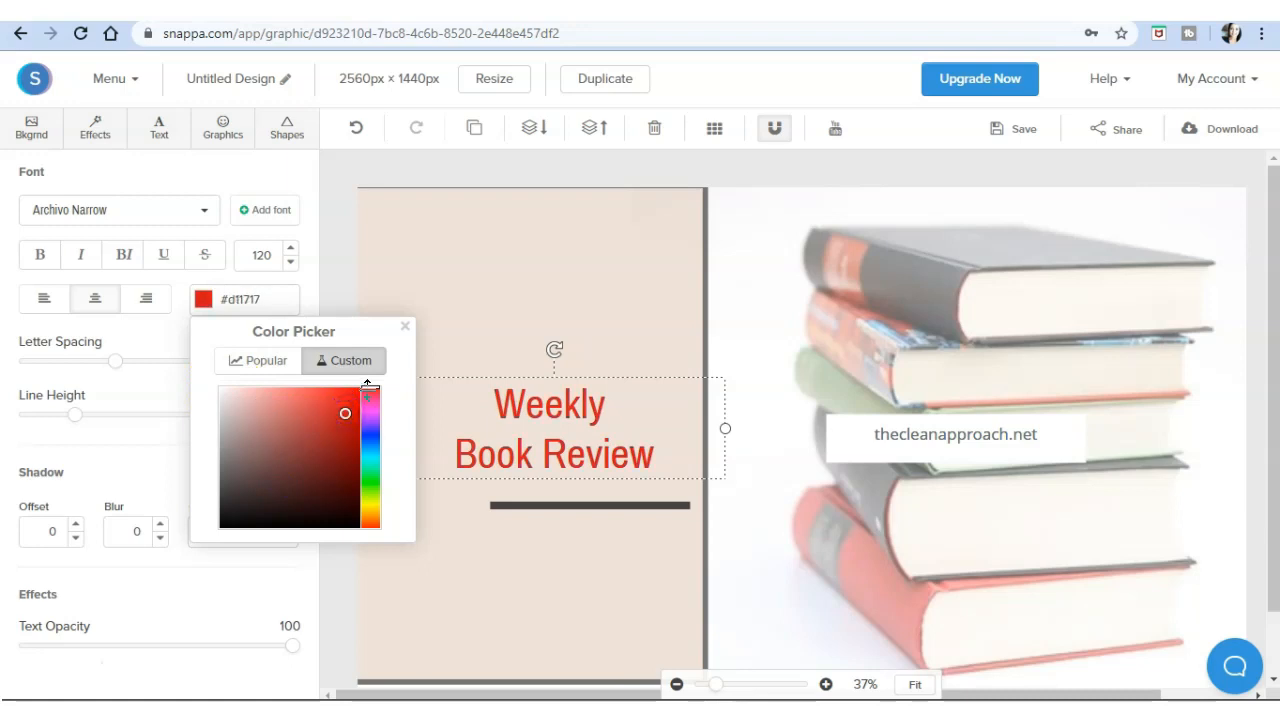
{"action": "left_click_drag", "start_coordinate": [369, 385], "coordinate": [367, 463]}
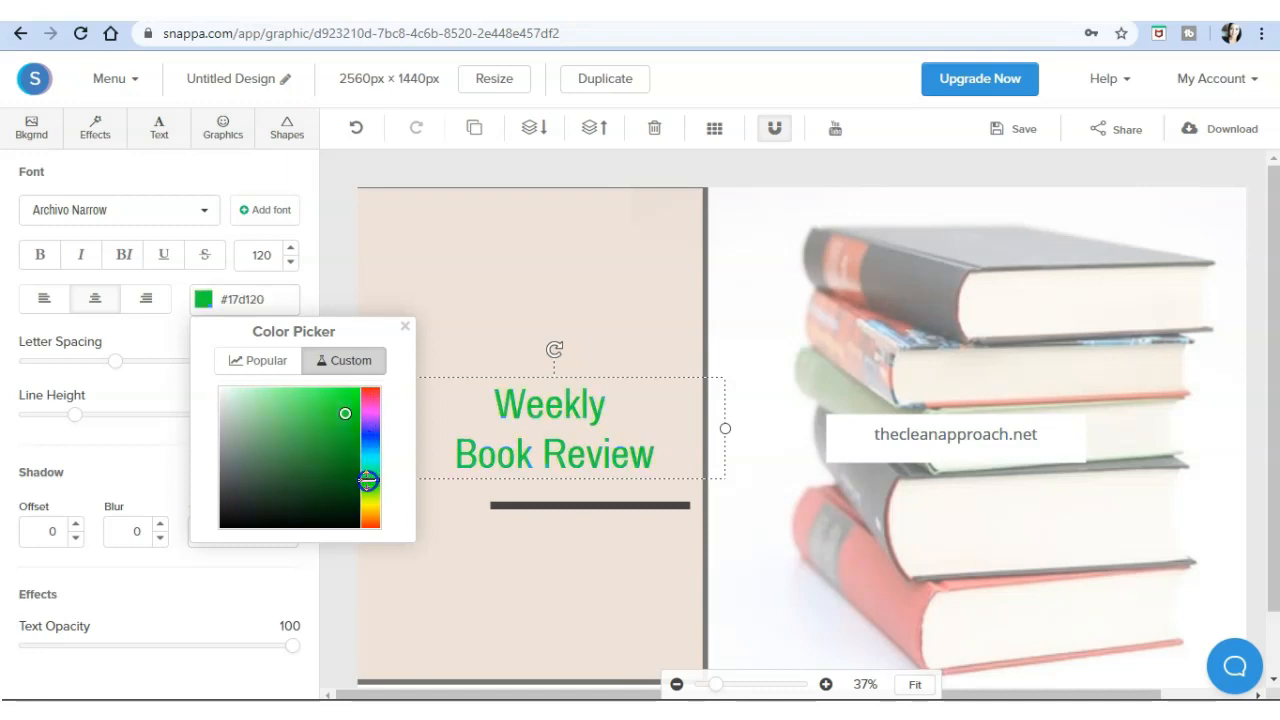
Step: Add pink, orange and teal #00aba9 swatches to the saved colors and save the set
{"action": "left_click", "coordinate": [270, 360]}
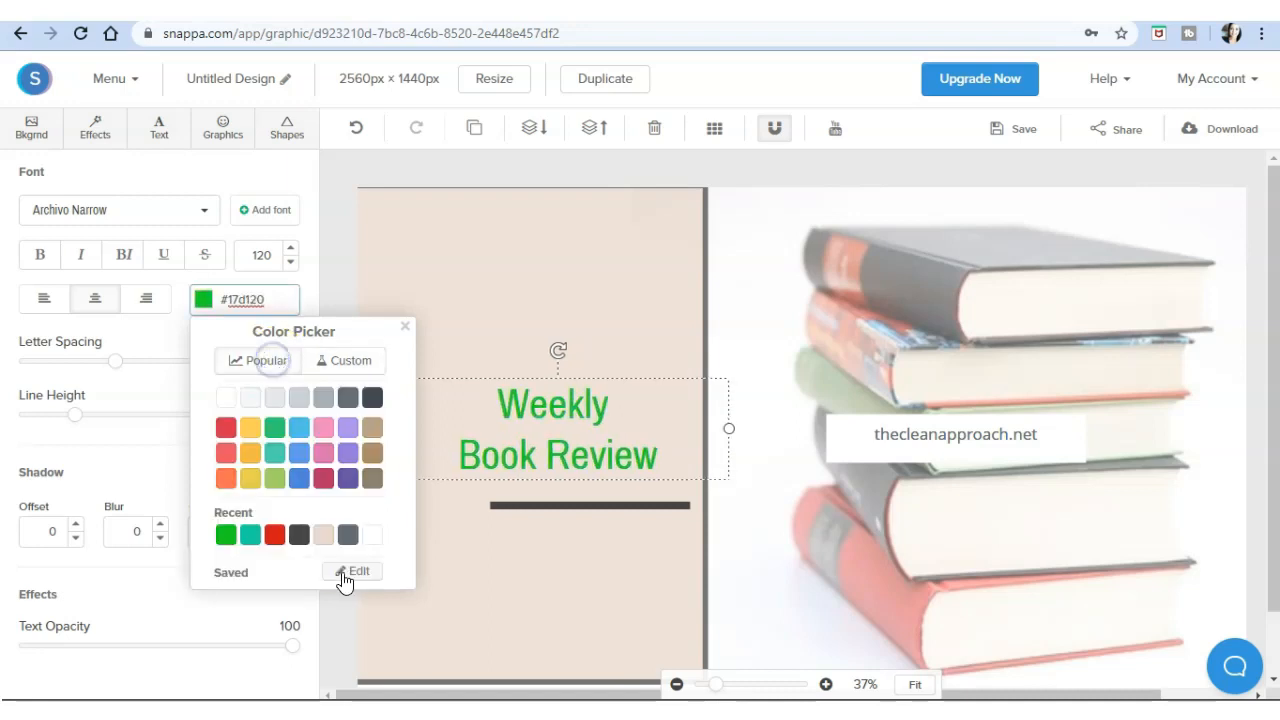
{"action": "left_click", "coordinate": [346, 576]}
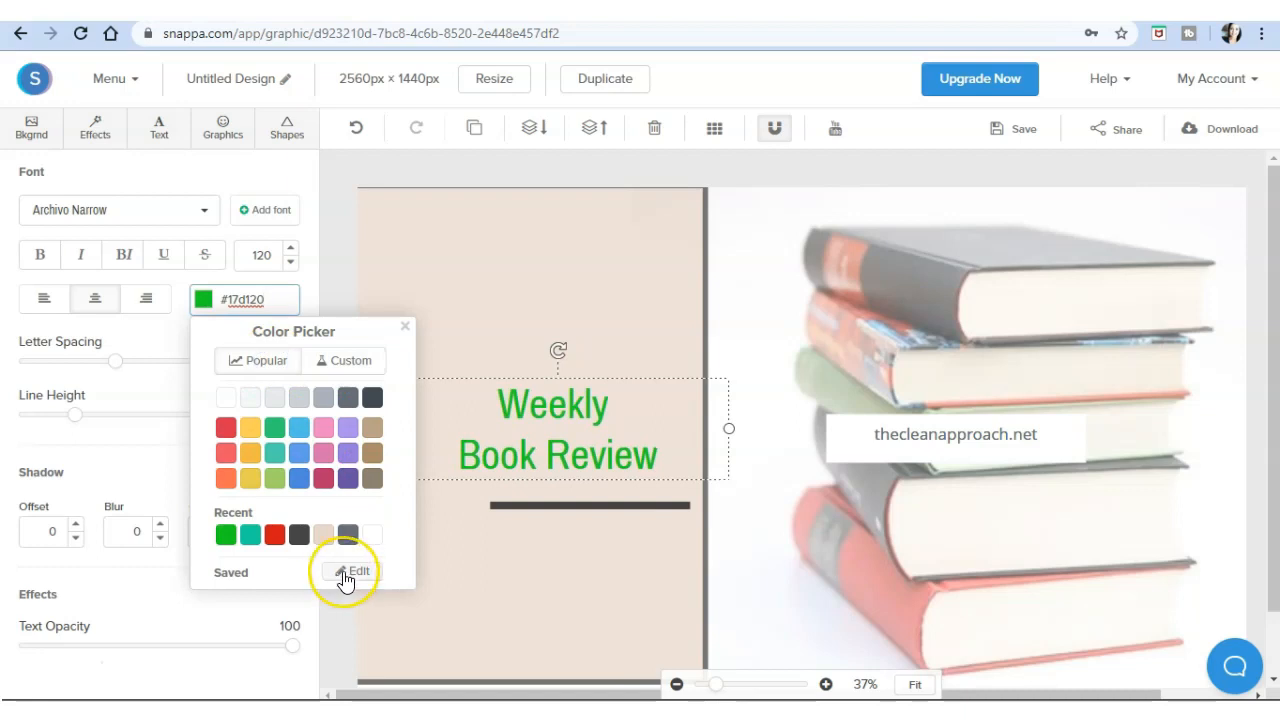
{"action": "left_click", "coordinate": [345, 576]}
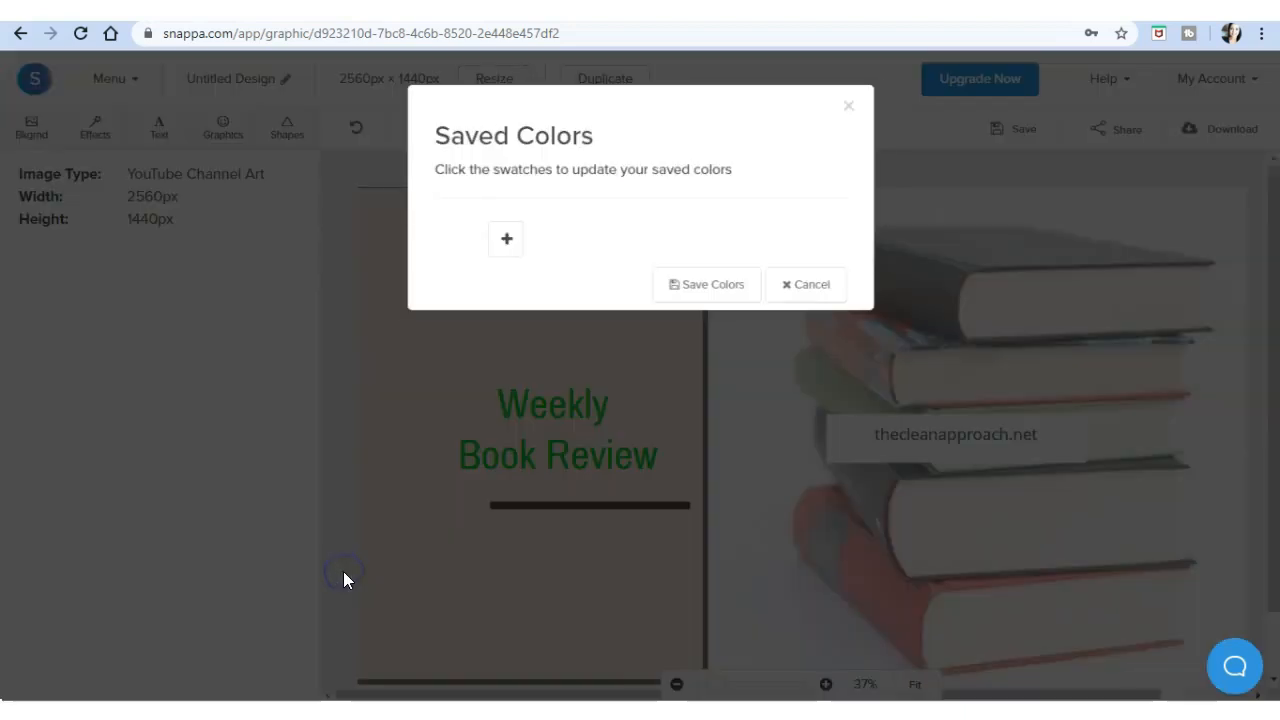
{"action": "left_click", "coordinate": [501, 245]}
{"action": "mouse_move", "coordinate": [513, 347]}
{"action": "left_mouse_down"}
{"action": "mouse_move", "coordinate": [523, 365]}
{"action": "mouse_move", "coordinate": [531, 340]}
{"action": "mouse_move", "coordinate": [556, 353]}
{"action": "mouse_move", "coordinate": [525, 356]}
{"action": "left_mouse_up"}
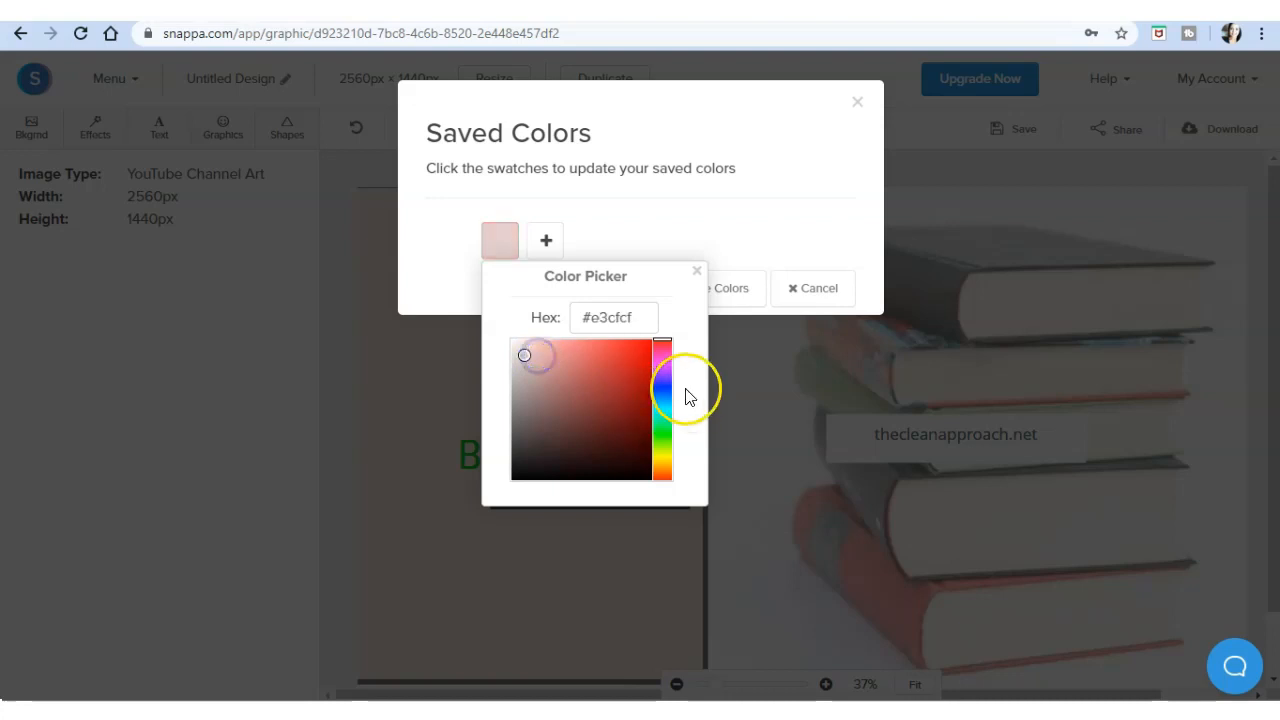
{"action": "left_click_drag", "start_coordinate": [663, 340], "coordinate": [662, 390]}
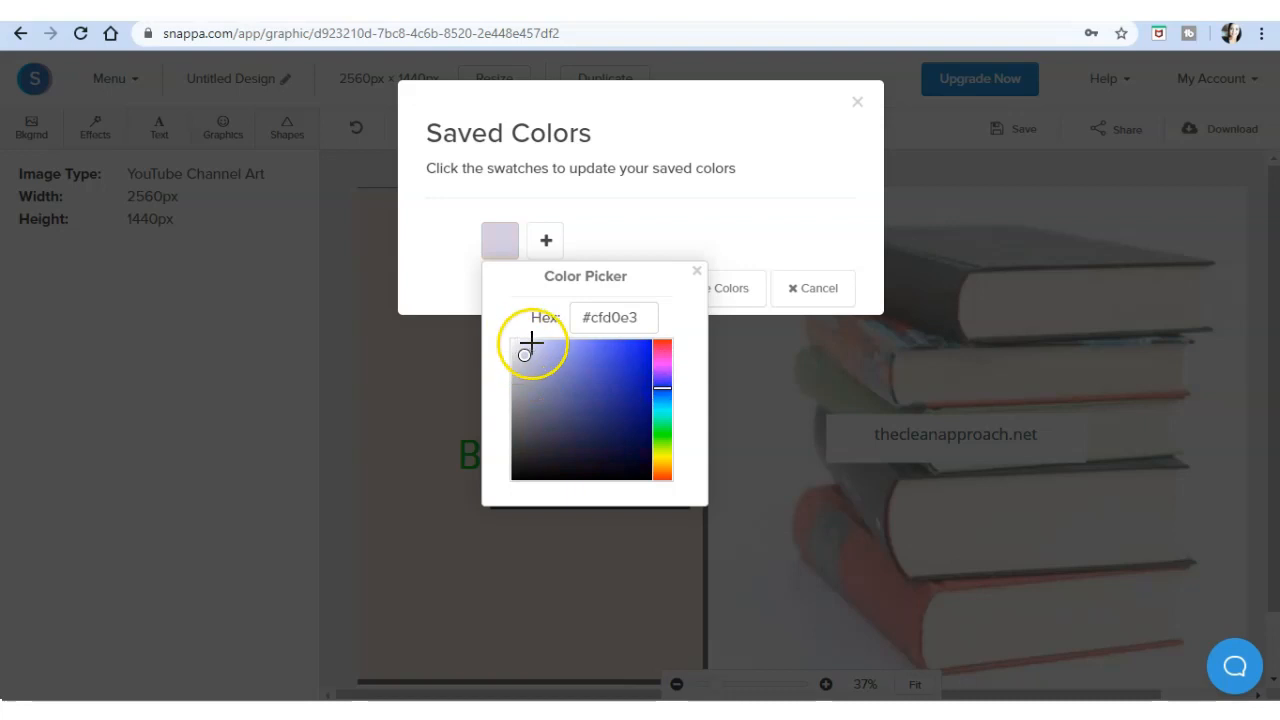
{"action": "left_click", "coordinate": [631, 316]}
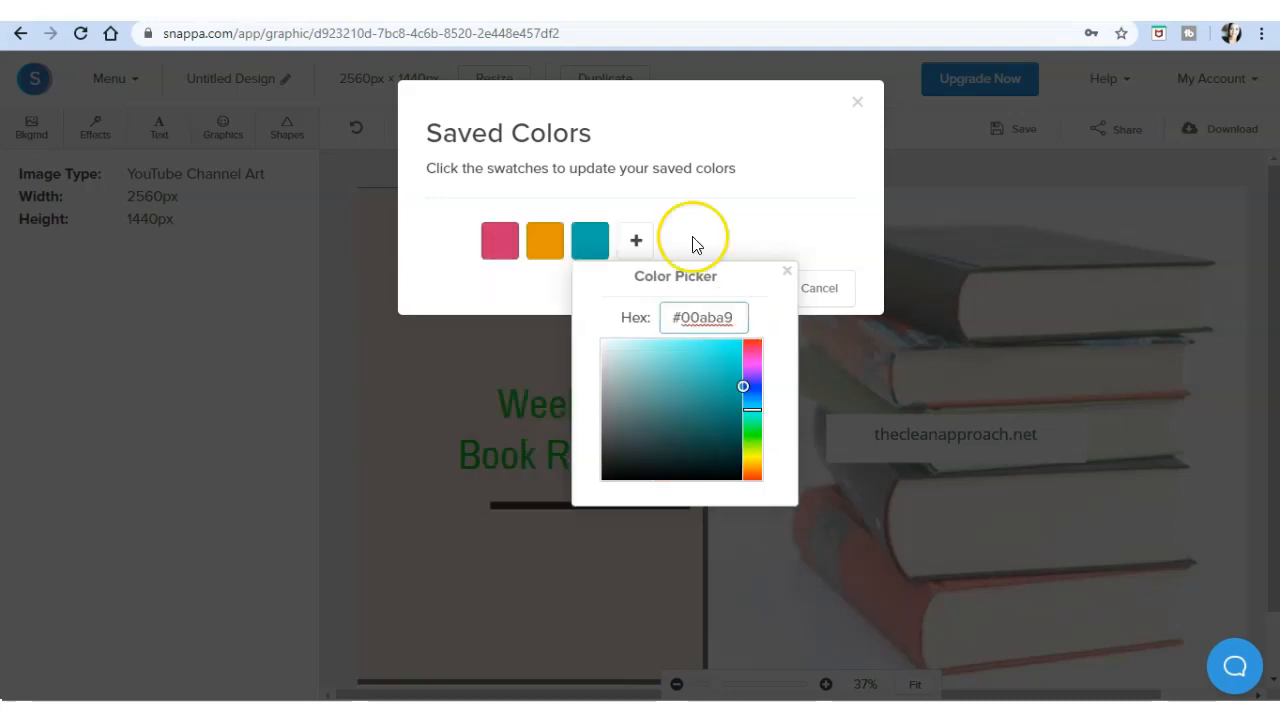
{"action": "left_click", "coordinate": [693, 240]}
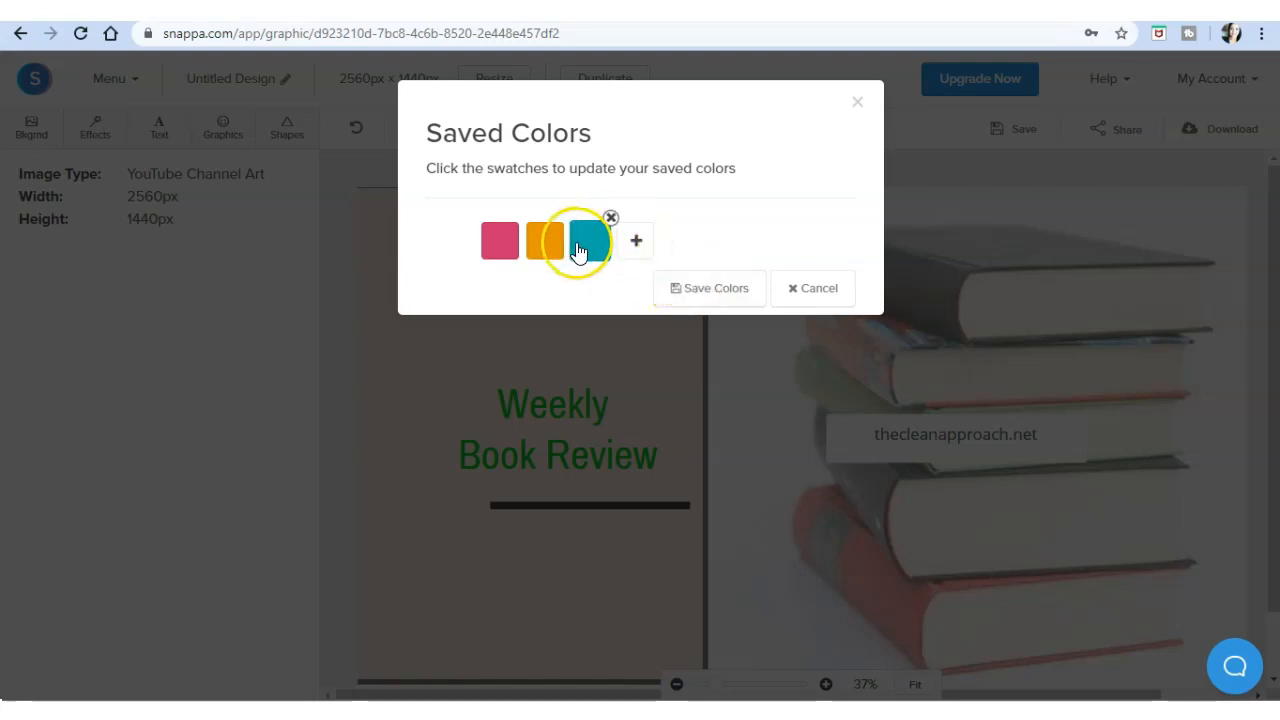
{"action": "left_click", "coordinate": [688, 293]}
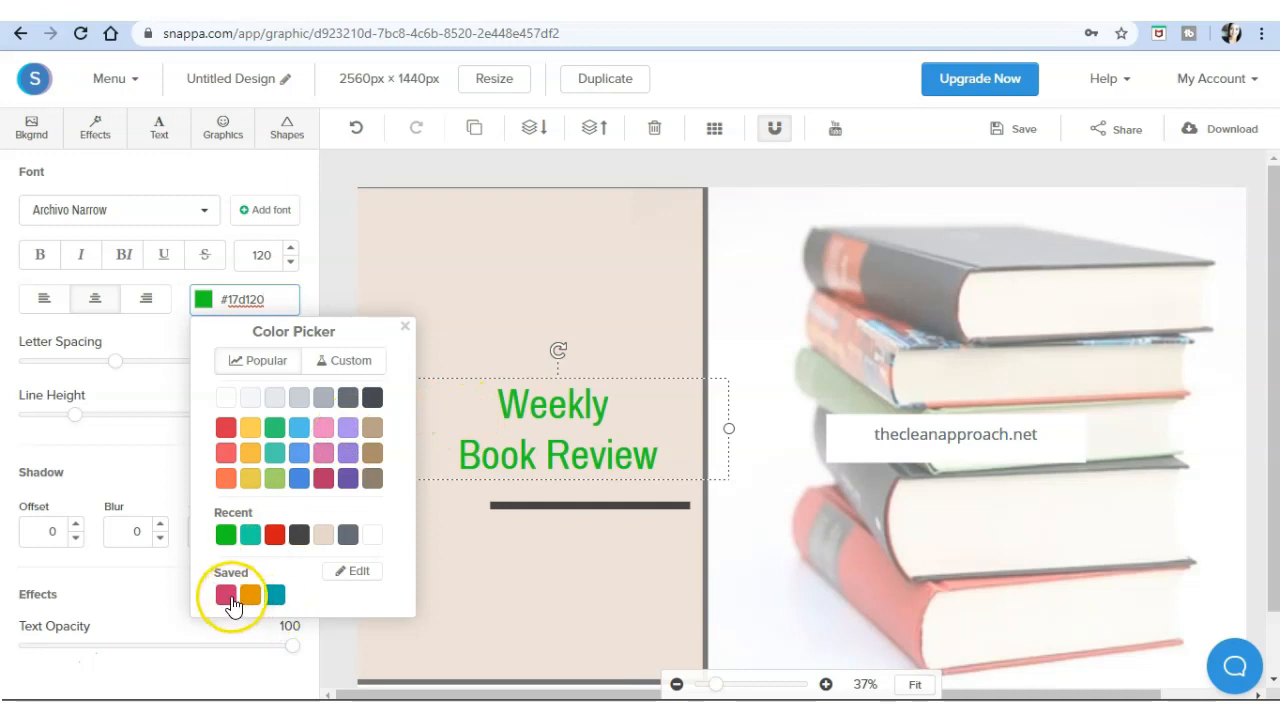
Step: Recolor the headline with the recent dark gray #454545 and set its letter spacing to 5
{"action": "left_click", "coordinate": [298, 536]}
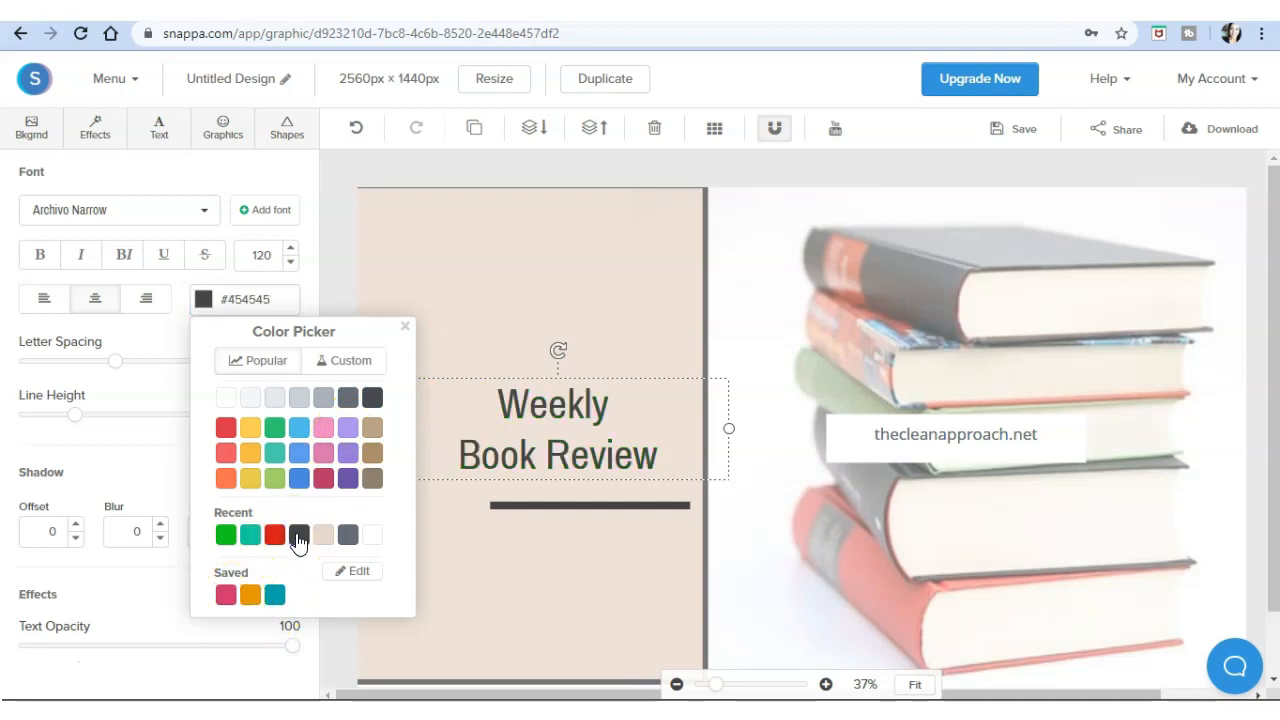
{"action": "left_click", "coordinate": [115, 369]}
{"action": "left_click_drag", "start_coordinate": [115, 369], "coordinate": [159, 368]}
{"action": "left_click", "coordinate": [73, 414]}
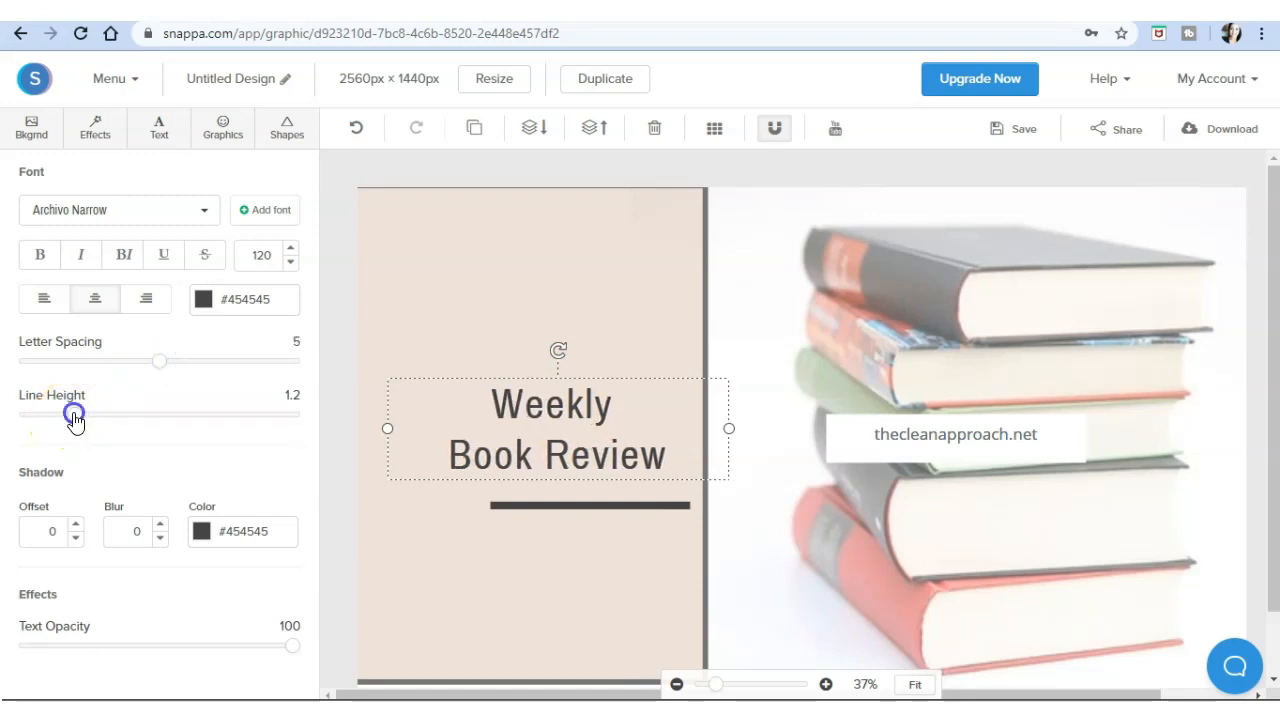
{"action": "mouse_move", "coordinate": [78, 421]}
{"action": "left_mouse_down"}
{"action": "mouse_move", "coordinate": [112, 425]}
{"action": "mouse_move", "coordinate": [70, 421]}
{"action": "left_mouse_up"}
Step: Give the headline a shadow with offset 5, blur 4 and color #cd316e, keeping full text opacity
{"action": "left_click", "coordinate": [54, 531]}
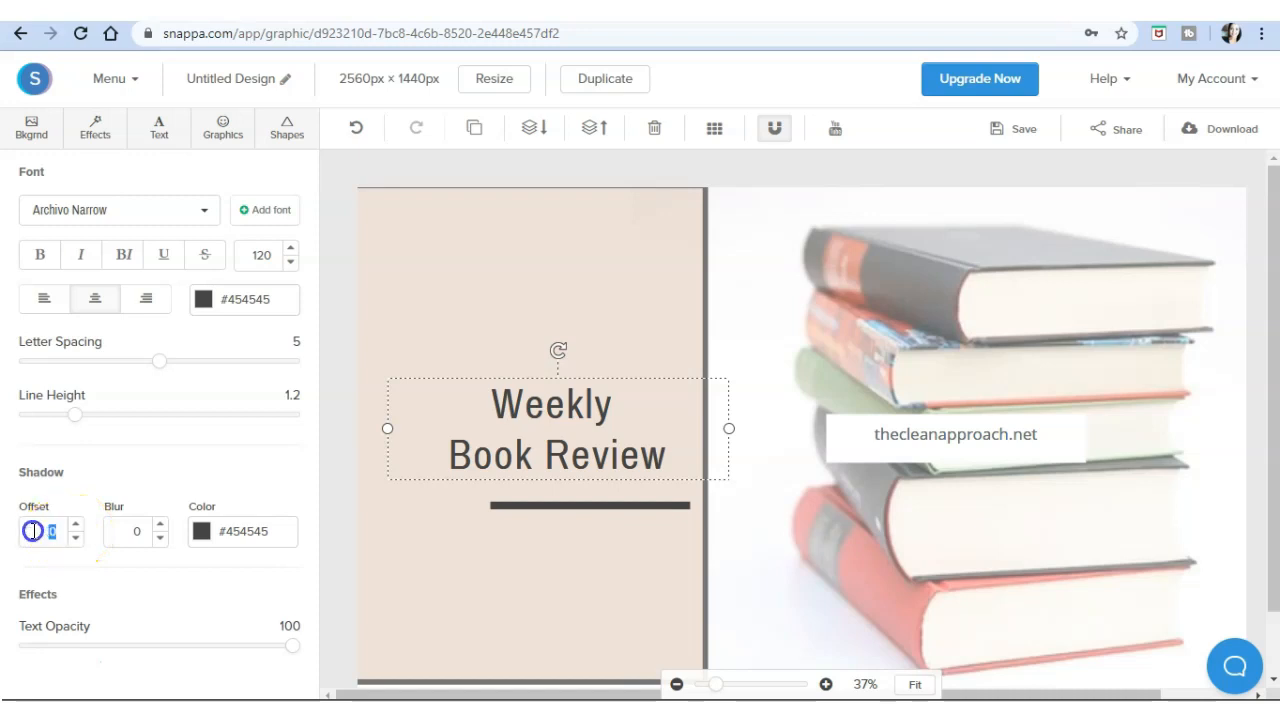
{"action": "type", "text": "5"}
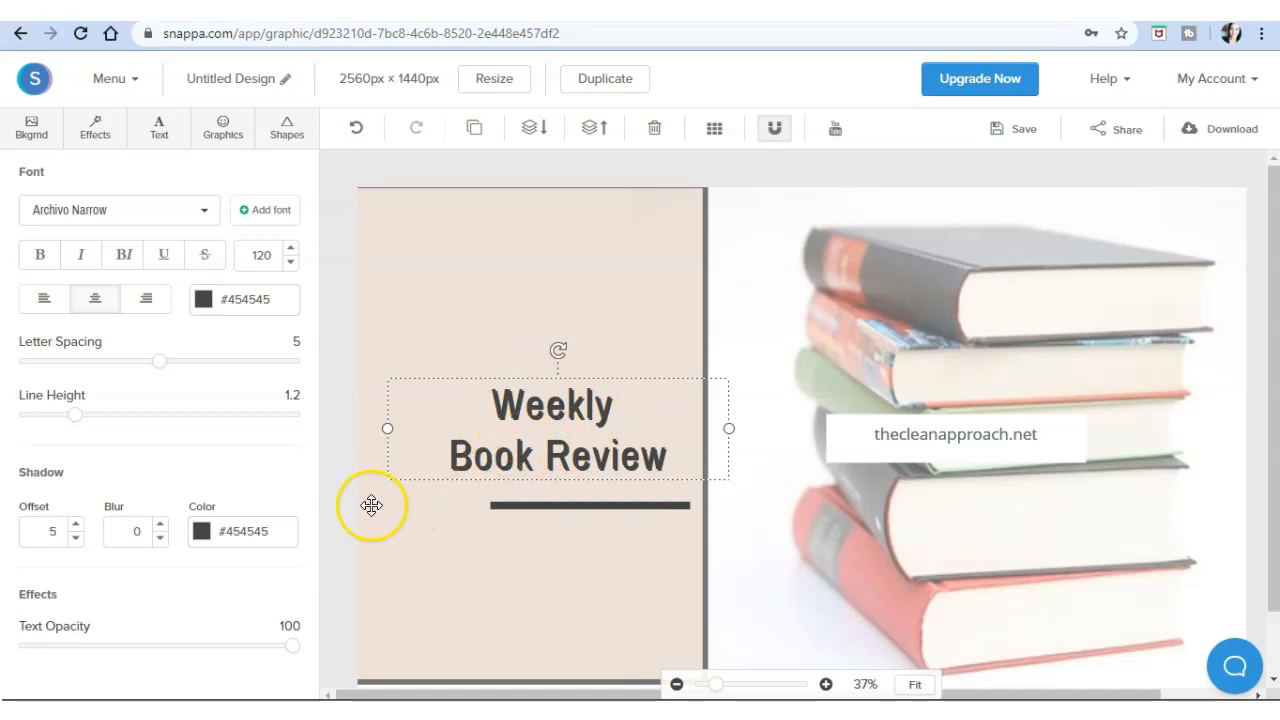
{"action": "left_click", "coordinate": [200, 531]}
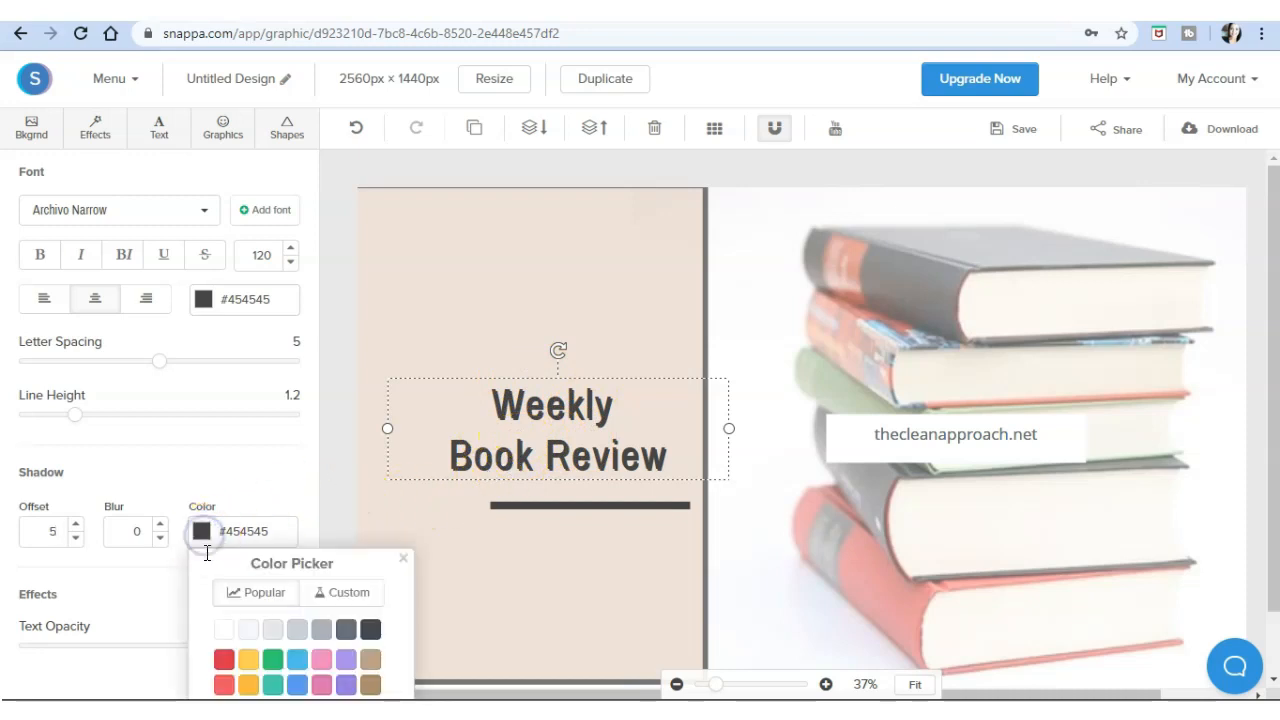
{"action": "left_click", "coordinate": [321, 684]}
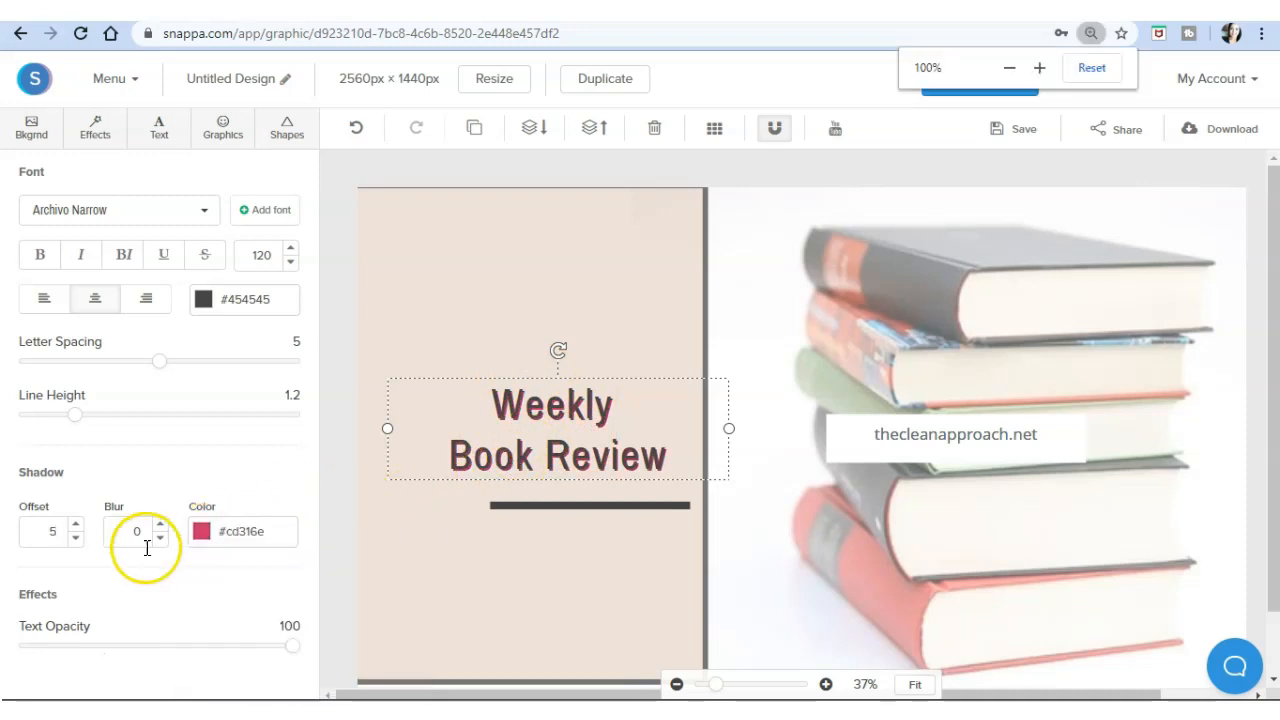
{"action": "left_click", "coordinate": [161, 524]}
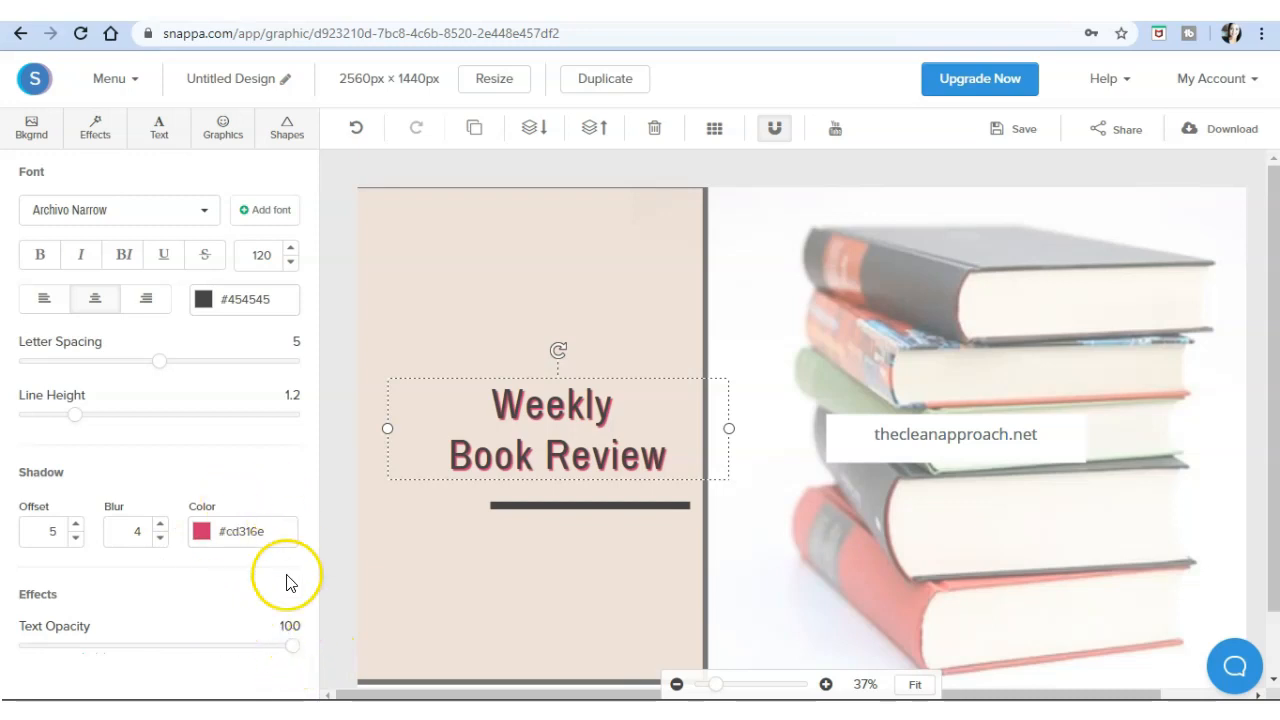
{"action": "left_click_drag", "start_coordinate": [291, 646], "coordinate": [324, 657]}
Step: Show the YouTube safe zone, move the headline toward its clear area, and set the font size to 100
{"action": "left_click", "coordinate": [836, 134]}
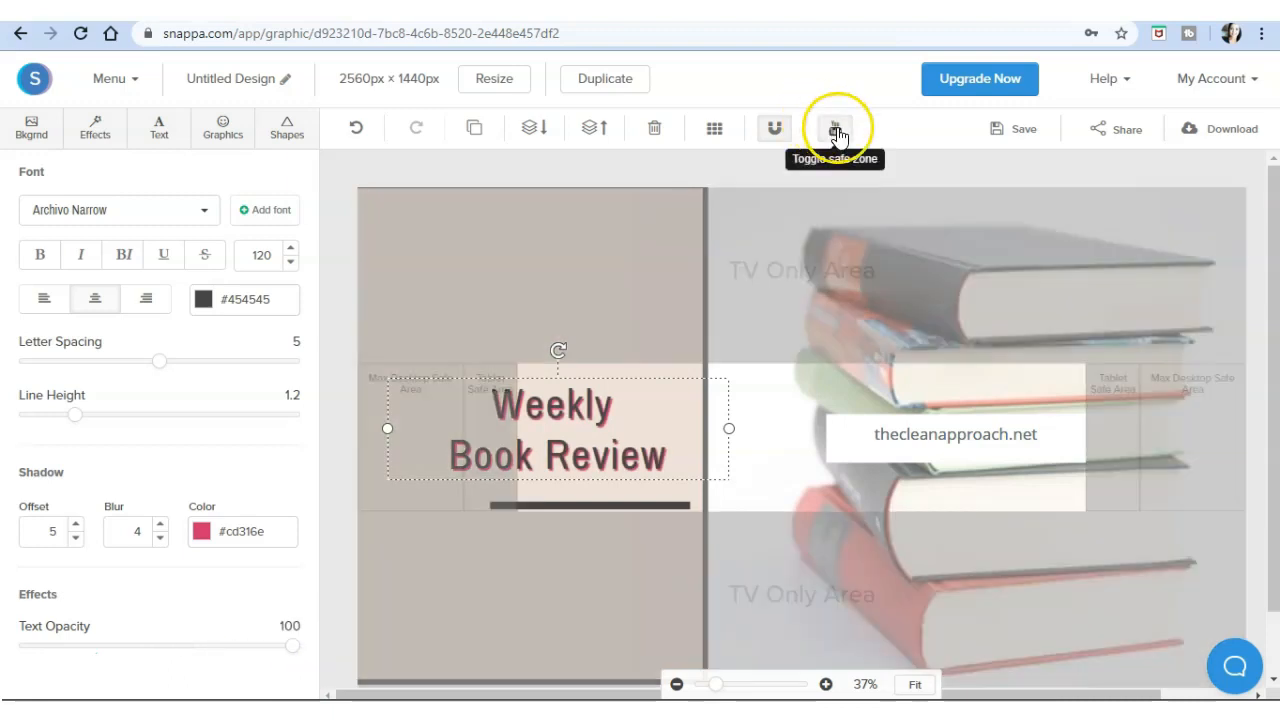
{"action": "left_click_drag", "start_coordinate": [601, 433], "coordinate": [635, 424]}
{"action": "left_click", "coordinate": [264, 253]}
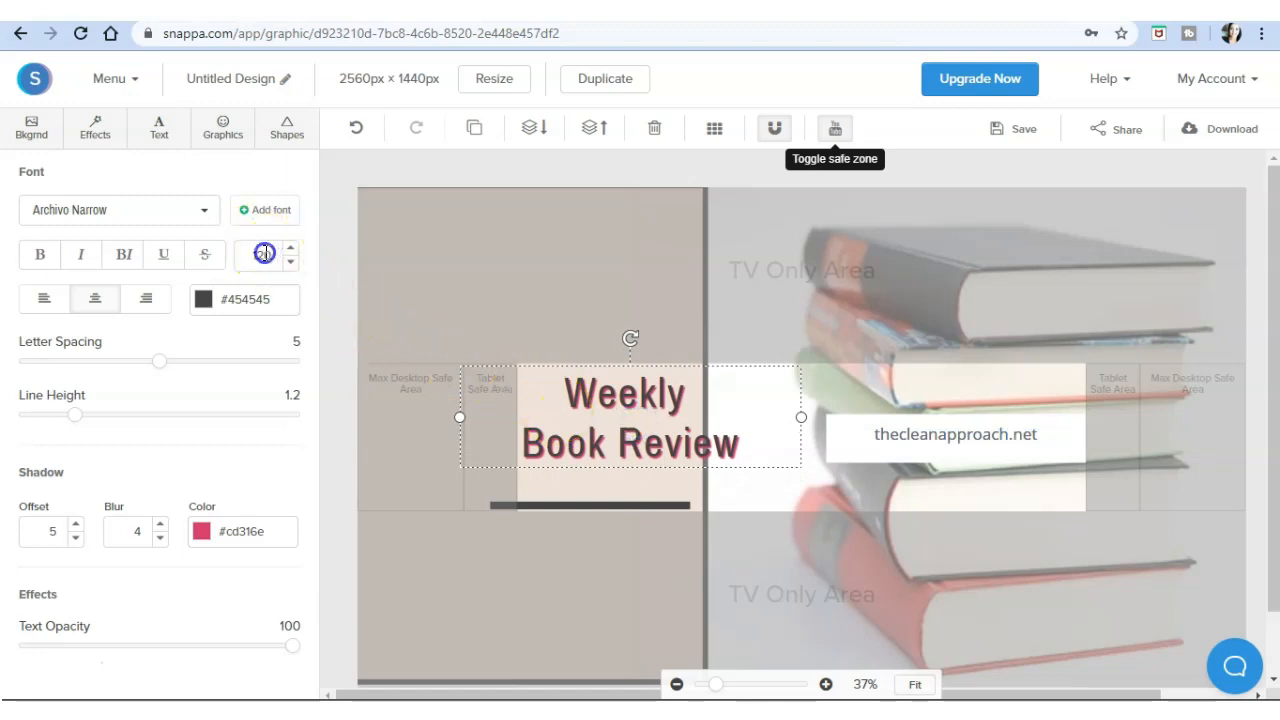
{"action": "double_click", "coordinate": [252, 257]}
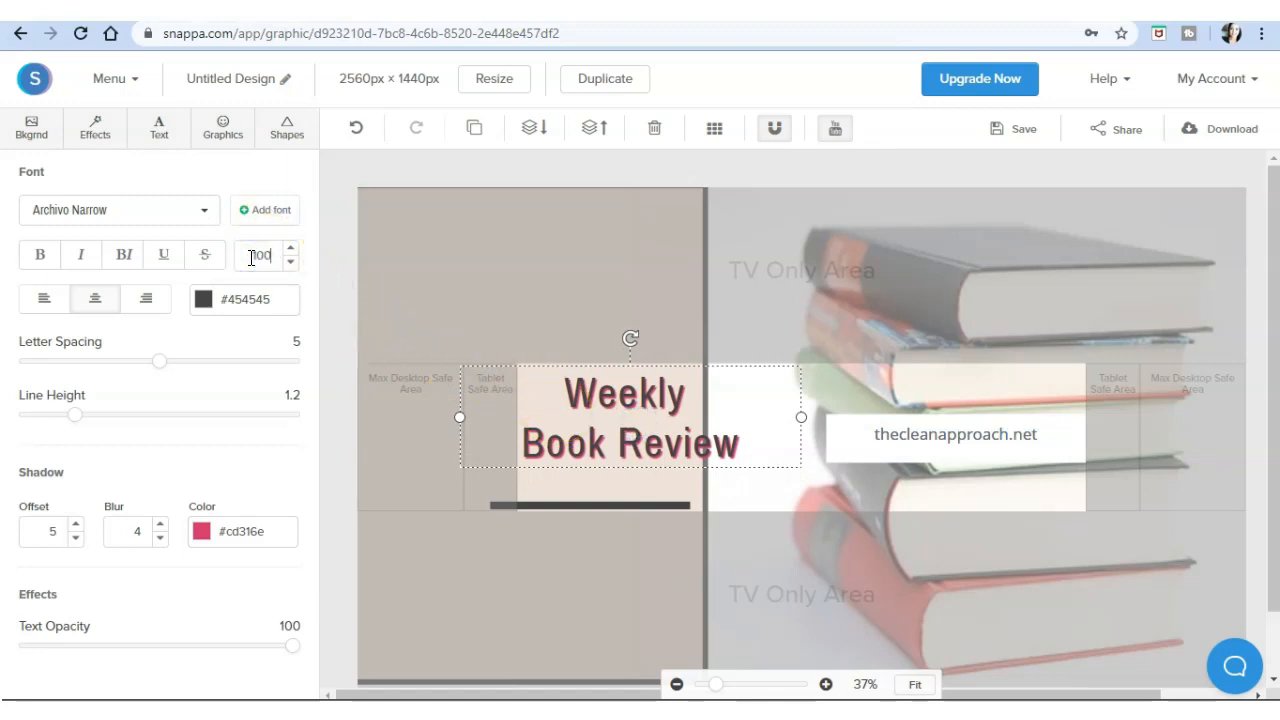
{"action": "type", "text": "100"}
Step: Position the headline inside the safe zone, then shorten the dark line and move it up directly beneath the text
{"action": "left_click_drag", "start_coordinate": [632, 433], "coordinate": [616, 458]}
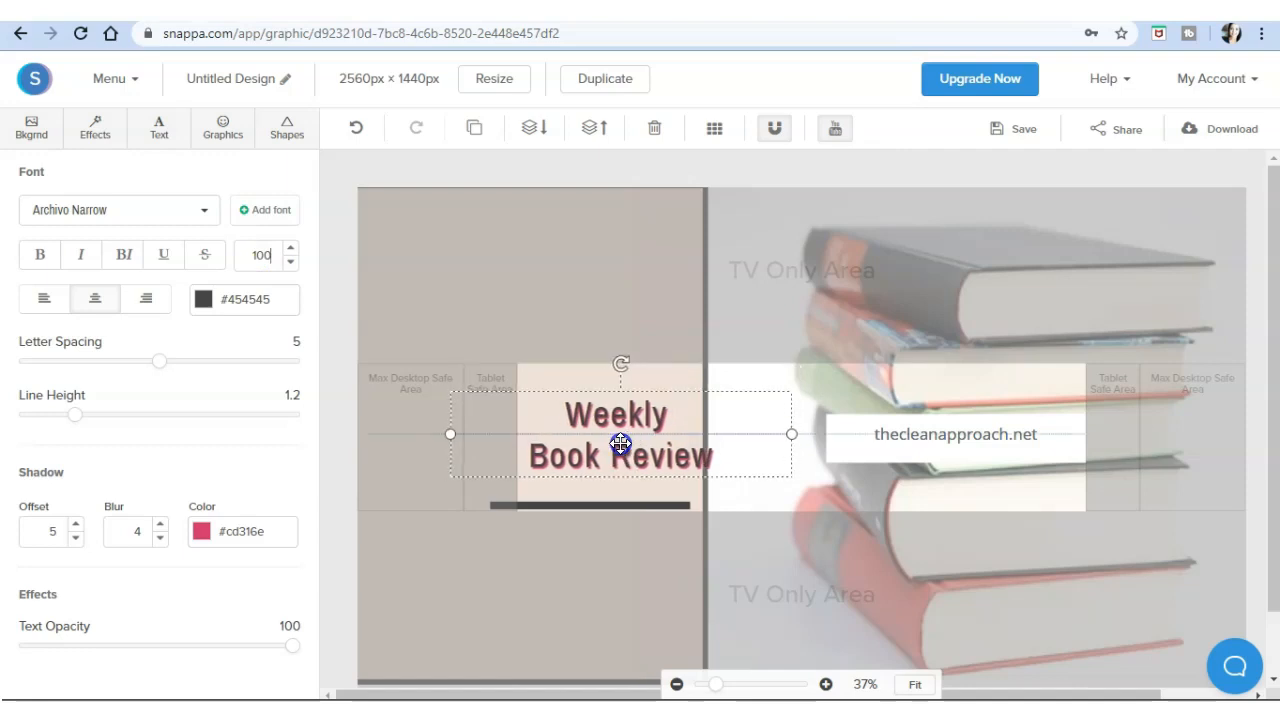
{"action": "left_click", "coordinate": [491, 505]}
{"action": "left_click_drag", "start_coordinate": [491, 505], "coordinate": [533, 508]}
Step: Check the effects offered for the background and try shifting the book photo sideways on the canvas
{"action": "left_click", "coordinate": [95, 135]}
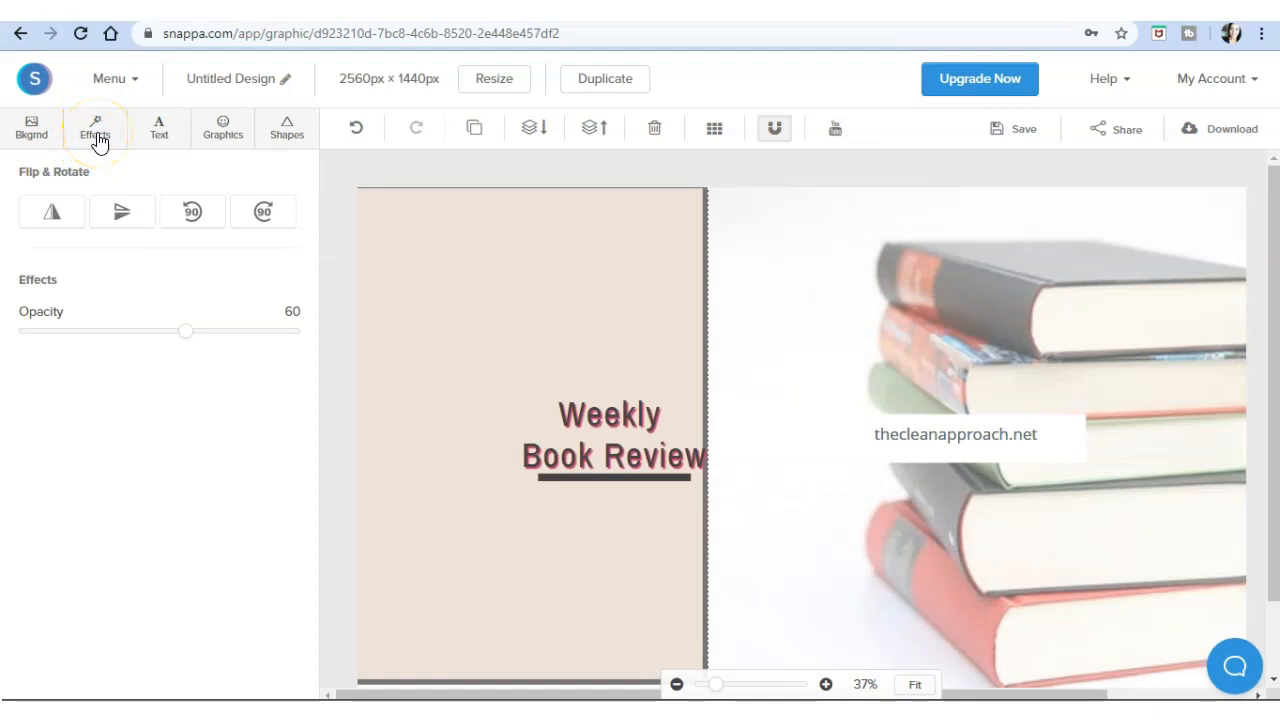
{"action": "left_click", "coordinate": [97, 138]}
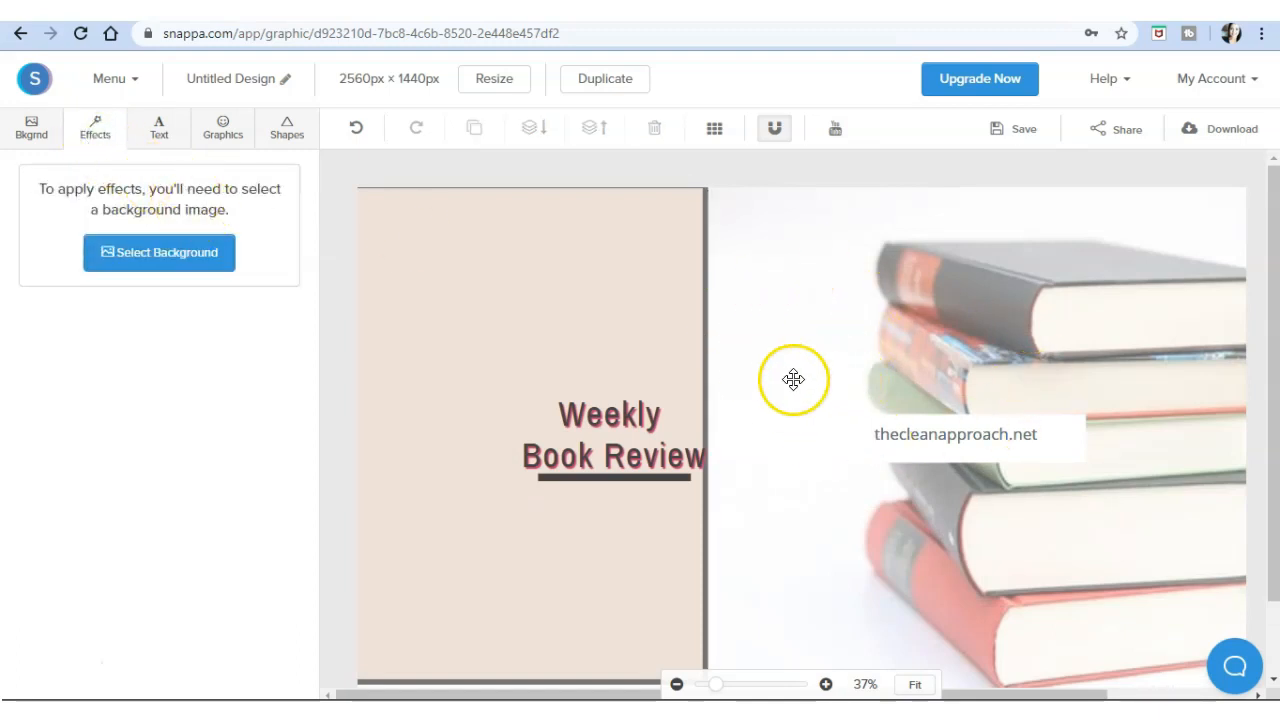
{"action": "left_click_drag", "start_coordinate": [800, 271], "coordinate": [930, 297]}
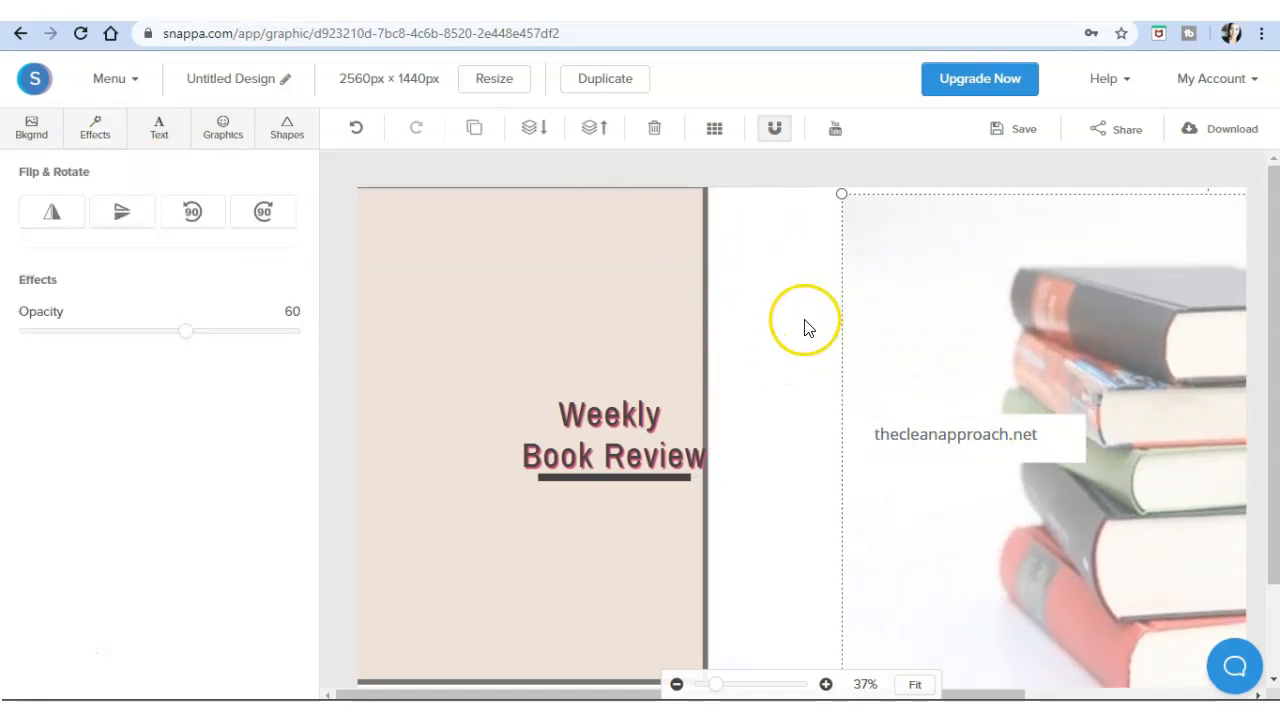
{"action": "left_click", "coordinate": [101, 138]}
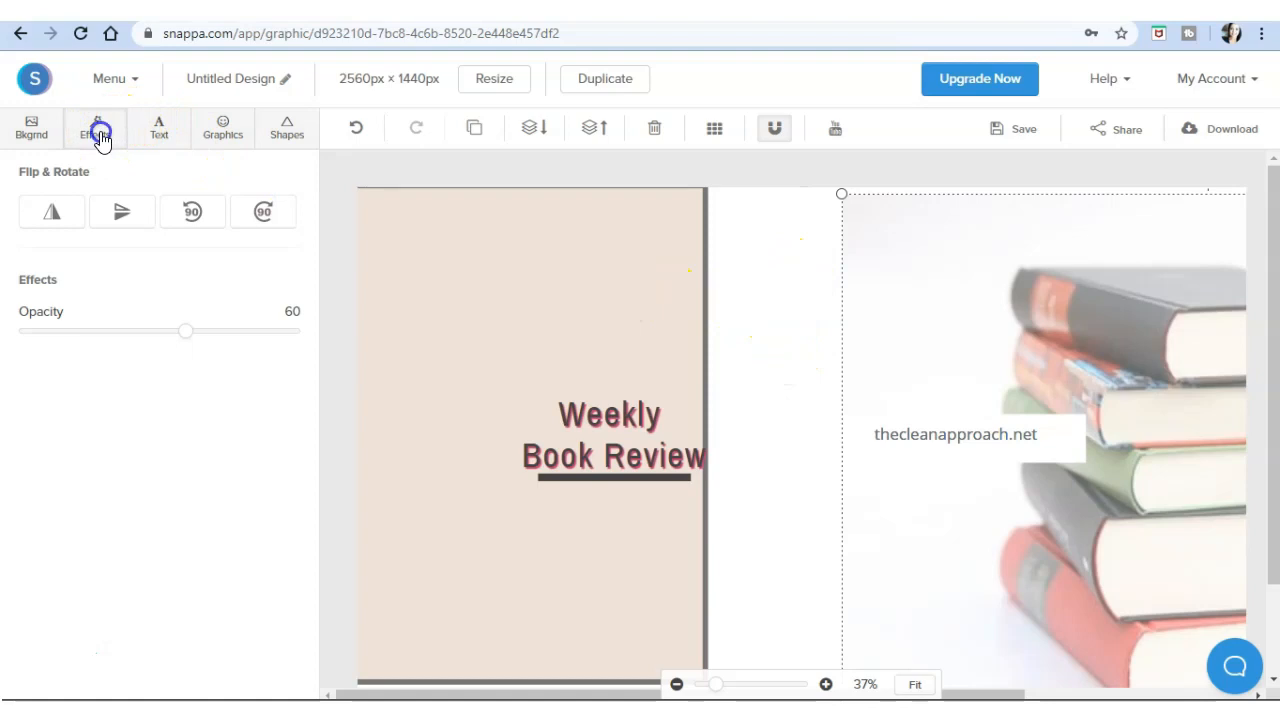
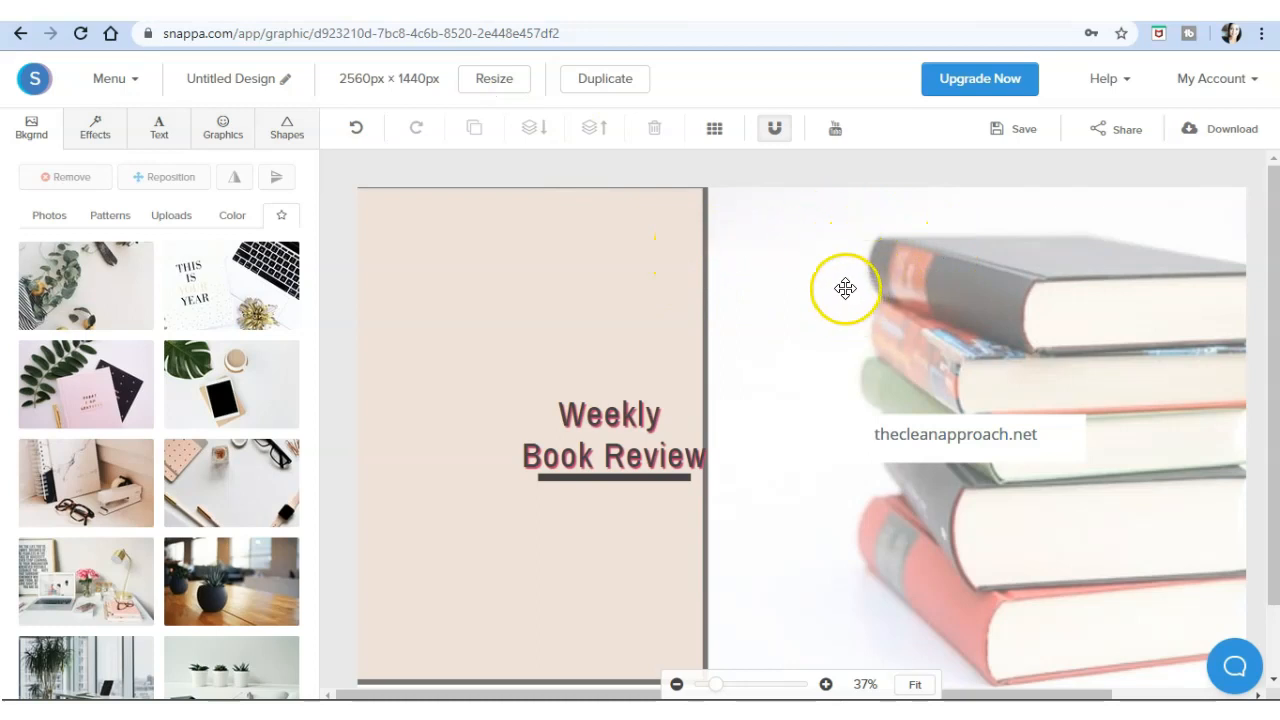
Step: Resize the graphic to the Instagram Post preset, 1080px x 1080px, opening it as a new graphic
{"action": "left_click", "coordinate": [500, 86]}
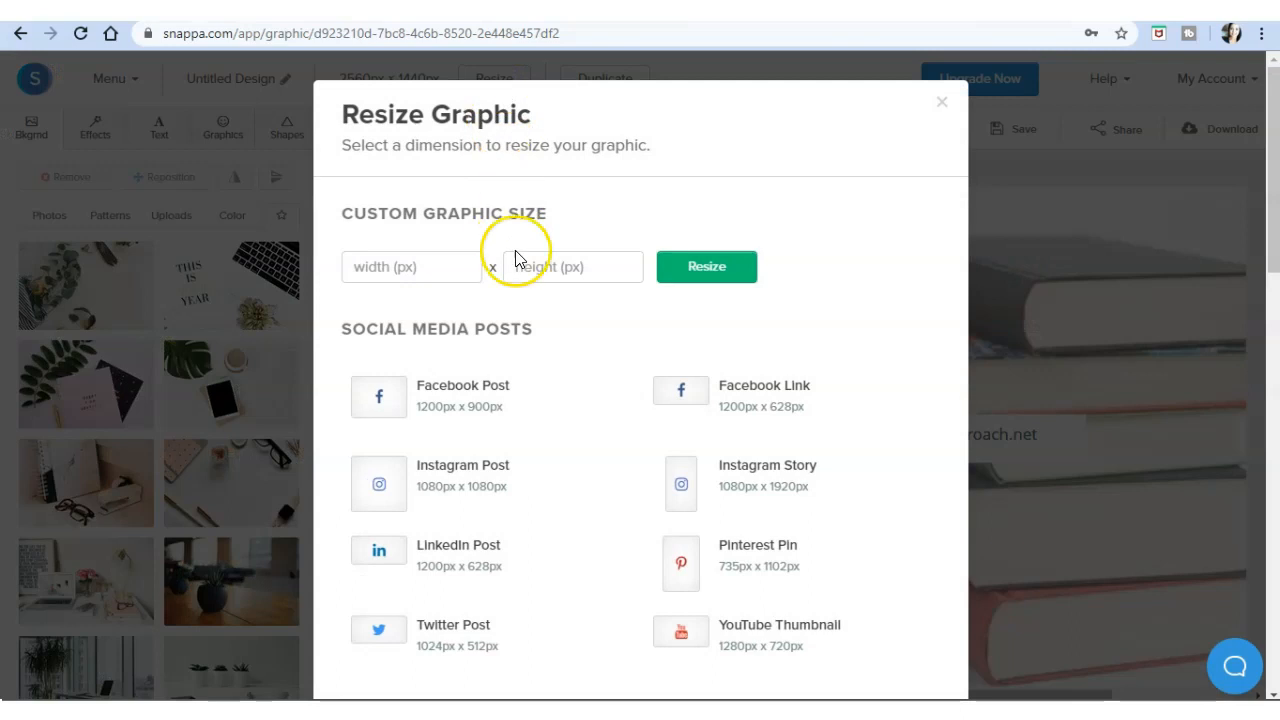
{"action": "scroll", "coordinate": [530, 303], "scroll_direction": "down", "scroll_amount": 1}
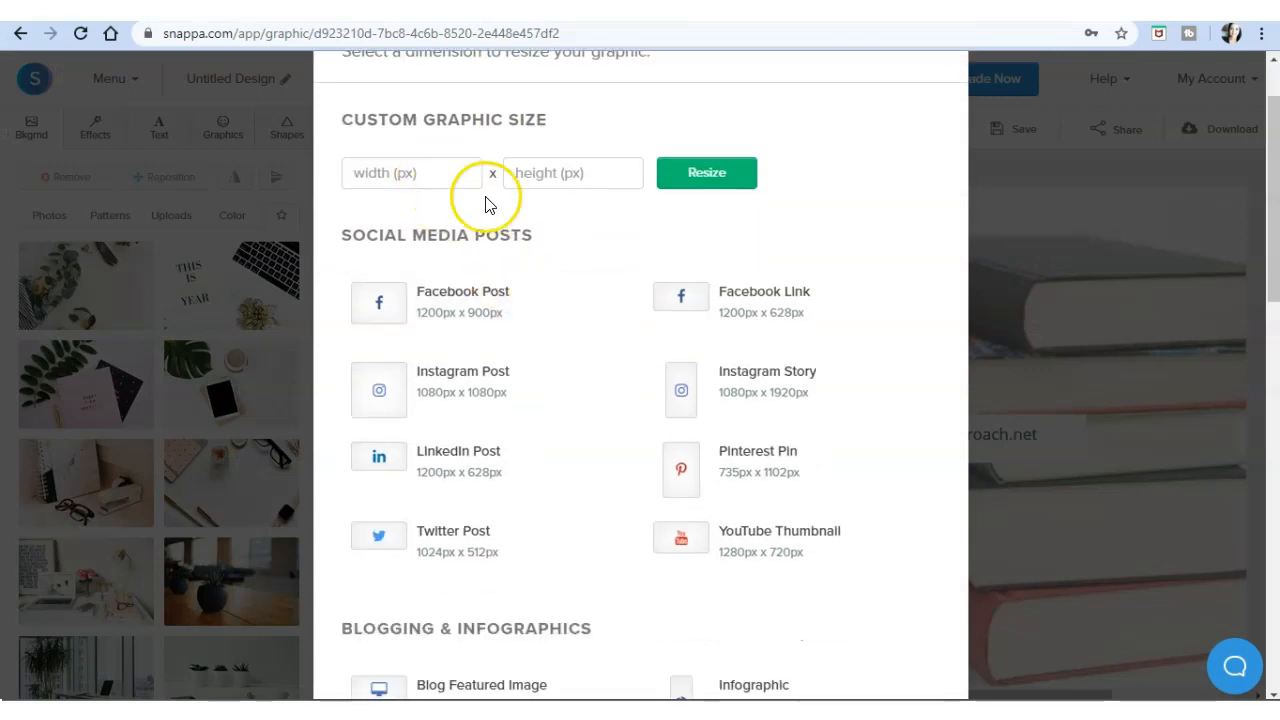
{"action": "scroll", "coordinate": [563, 214], "scroll_direction": "down", "scroll_amount": 2}
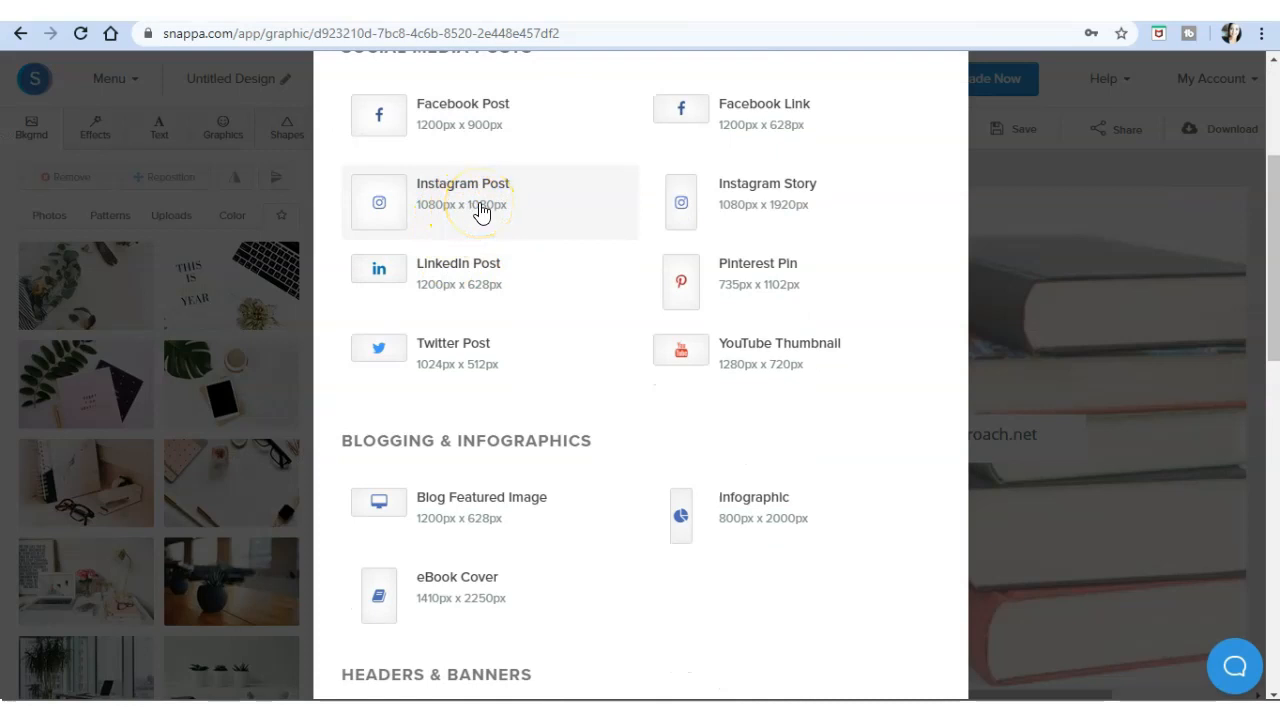
{"action": "left_click", "coordinate": [481, 207]}
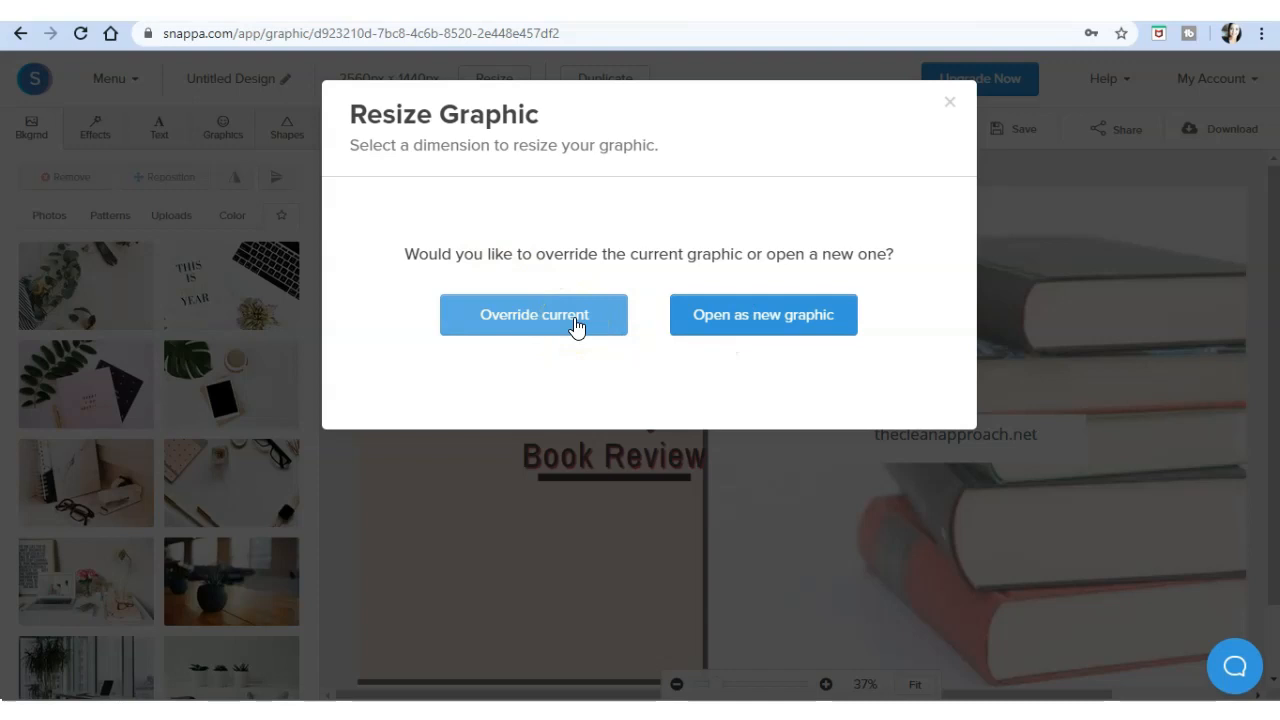
{"action": "left_click", "coordinate": [752, 330]}
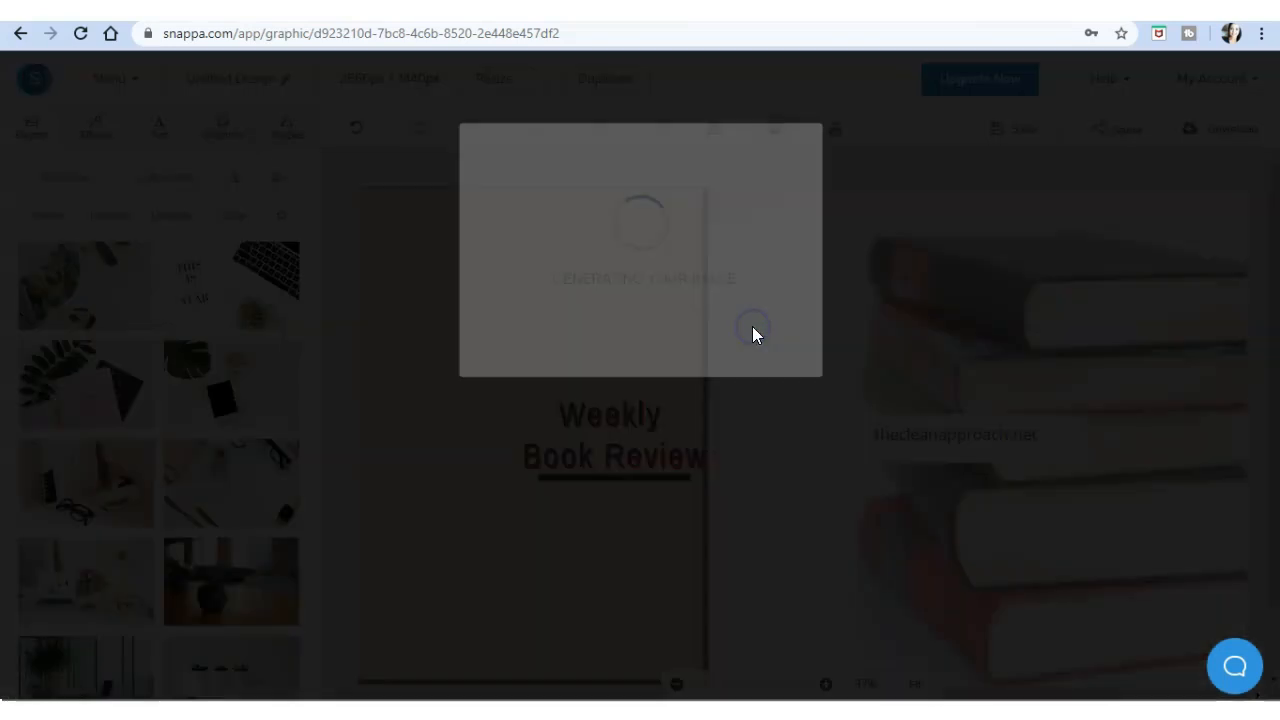
{"action": "left_click", "coordinate": [593, 400]}
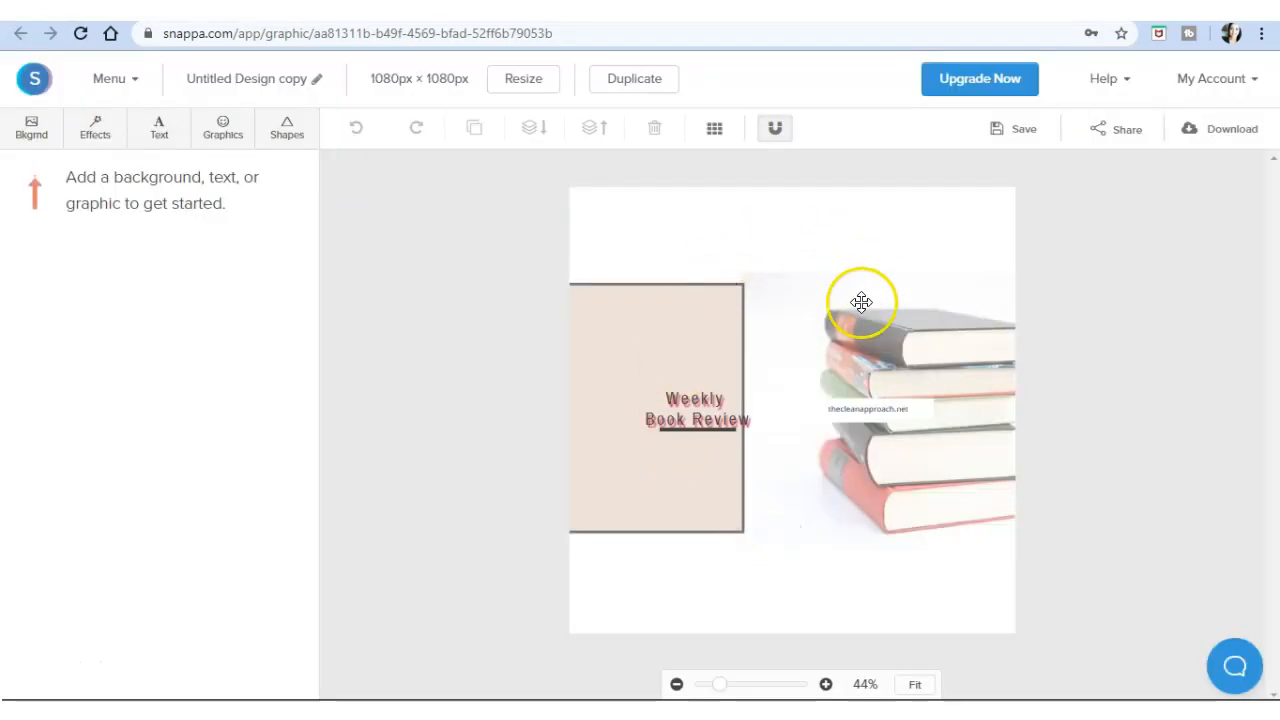
Step: Enlarge and reposition the book photo over the square canvas, and stretch the beige rectangle across the canvas's upper part
{"action": "left_click_drag", "start_coordinate": [826, 381], "coordinate": [777, 405]}
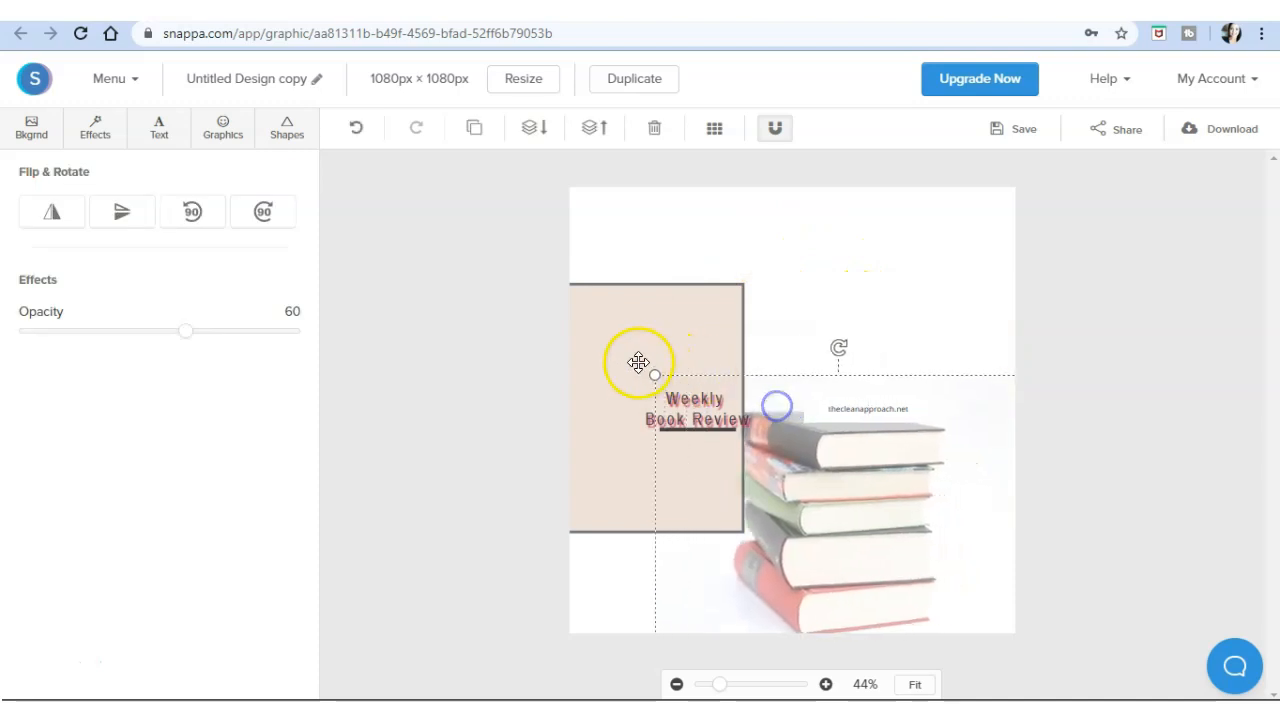
{"action": "left_click_drag", "start_coordinate": [653, 374], "coordinate": [534, 341]}
{"action": "left_click_drag", "start_coordinate": [635, 318], "coordinate": [668, 249]}
{"action": "left_click_drag", "start_coordinate": [805, 338], "coordinate": [682, 214]}
{"action": "left_click_drag", "start_coordinate": [720, 325], "coordinate": [722, 223]}
{"action": "left_click_drag", "start_coordinate": [806, 235], "coordinate": [1046, 237]}
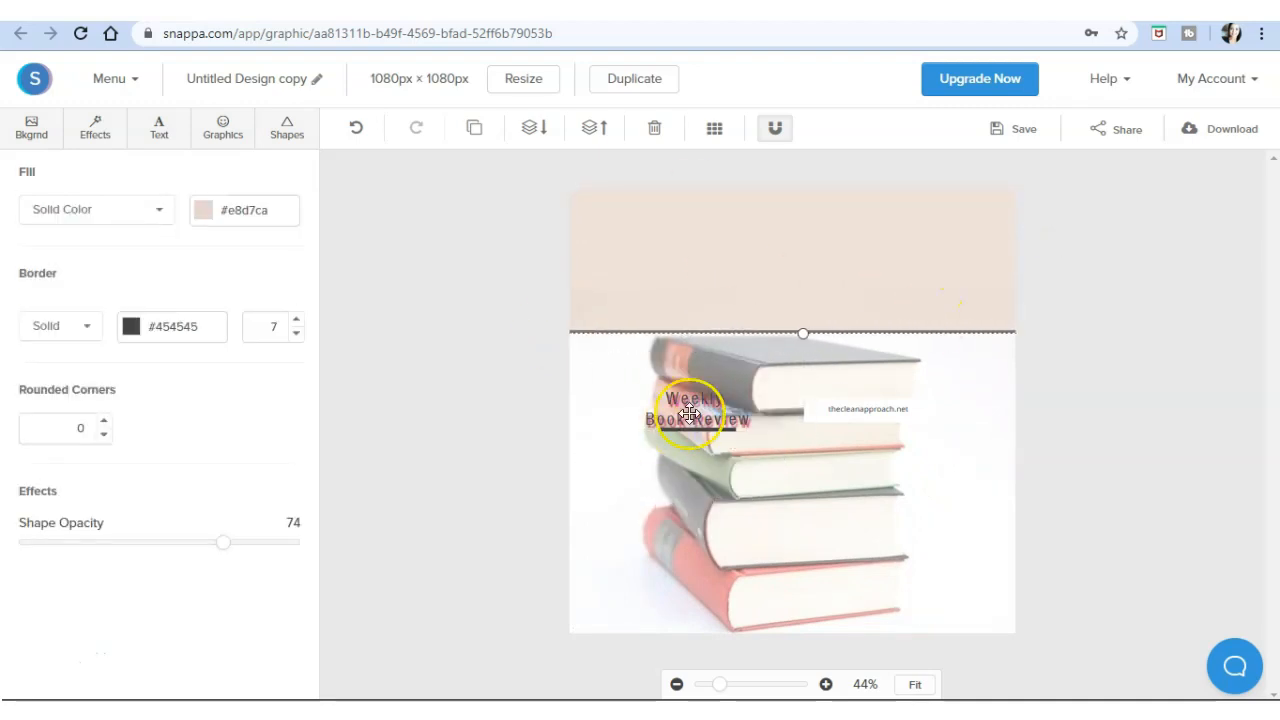
Step: Arrange the headline with a lengthened line beneath it in the beige band, and move the website box toward the canvas's lower edge
{"action": "left_click_drag", "start_coordinate": [692, 412], "coordinate": [773, 224]}
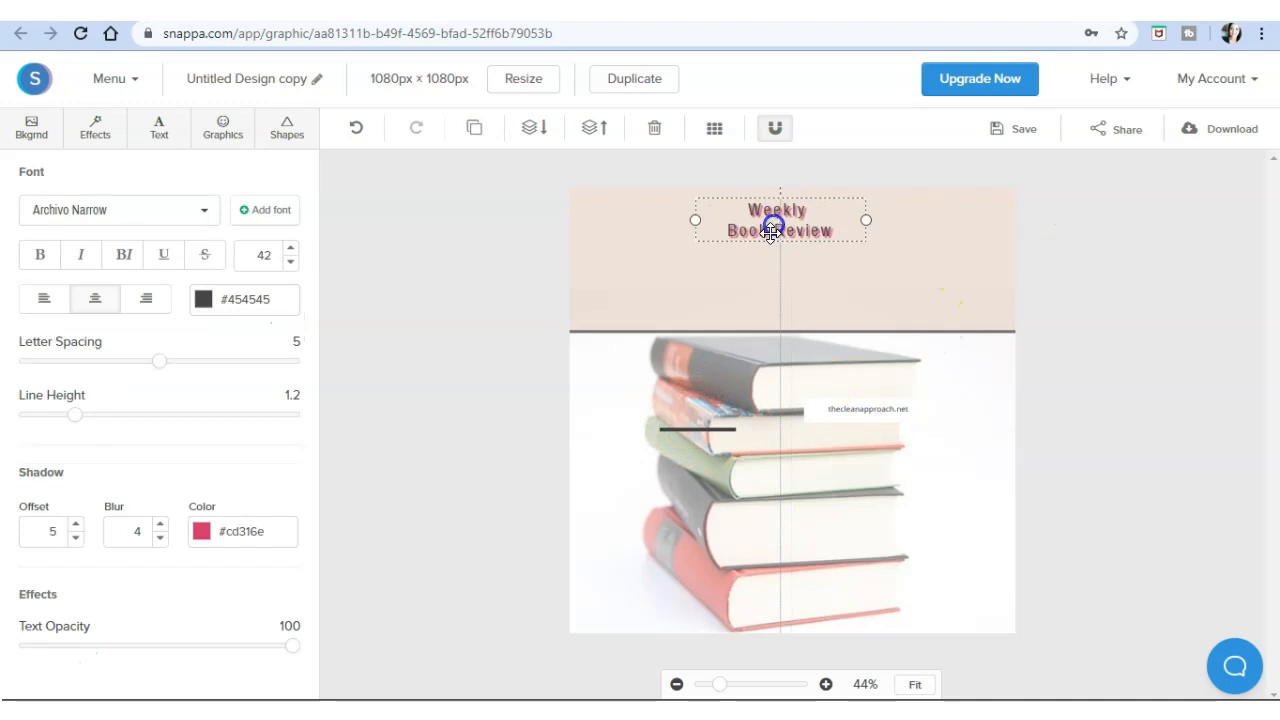
{"action": "mouse_move", "coordinate": [700, 435]}
{"action": "left_mouse_down"}
{"action": "mouse_move", "coordinate": [703, 425]}
{"action": "mouse_move", "coordinate": [686, 429]}
{"action": "mouse_move", "coordinate": [697, 425]}
{"action": "left_mouse_up"}
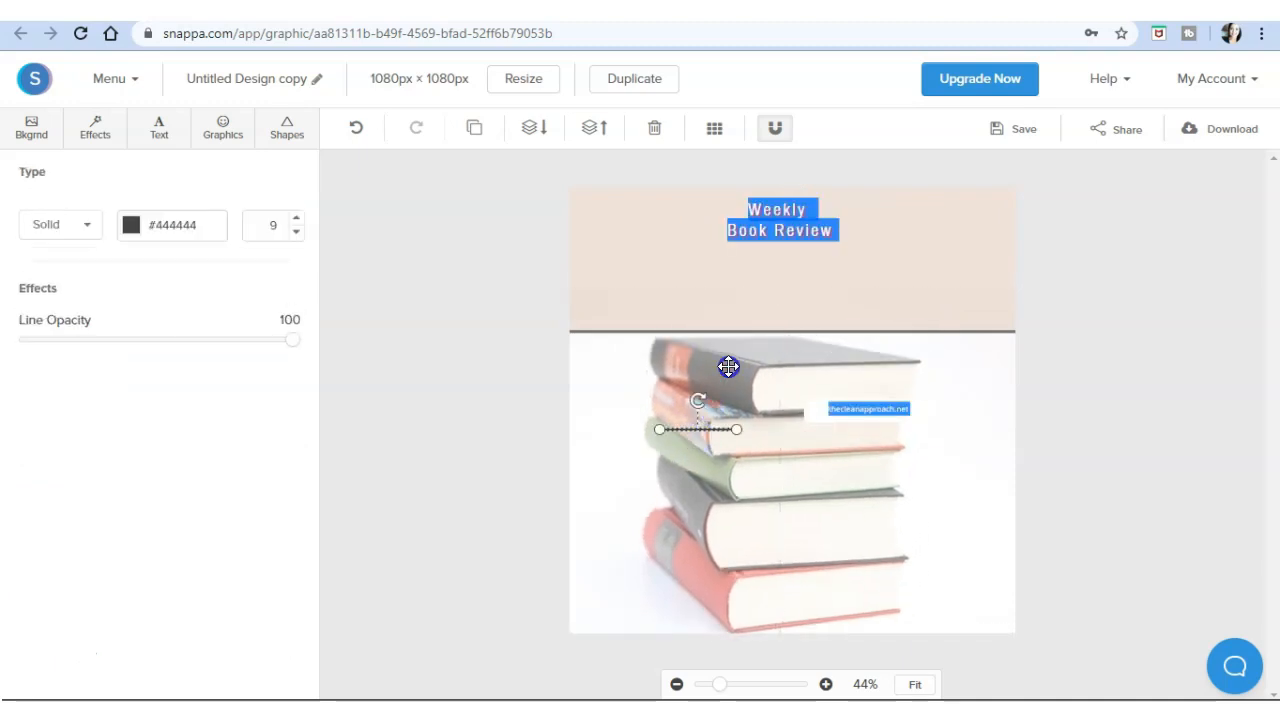
{"action": "left_click", "coordinate": [489, 474]}
{"action": "left_click_drag", "start_coordinate": [687, 431], "coordinate": [692, 253]}
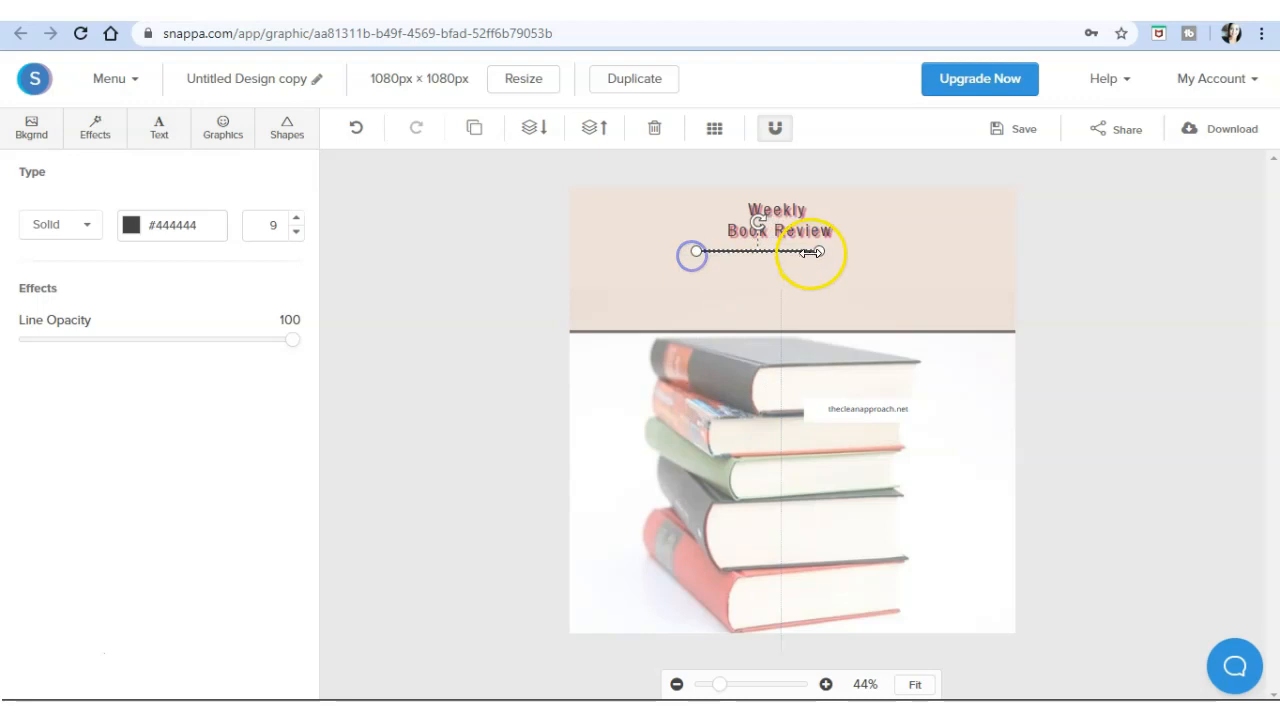
{"action": "left_click_drag", "start_coordinate": [820, 251], "coordinate": [861, 257]}
{"action": "left_click", "coordinate": [861, 406]}
{"action": "left_click_drag", "start_coordinate": [861, 406], "coordinate": [768, 621]}
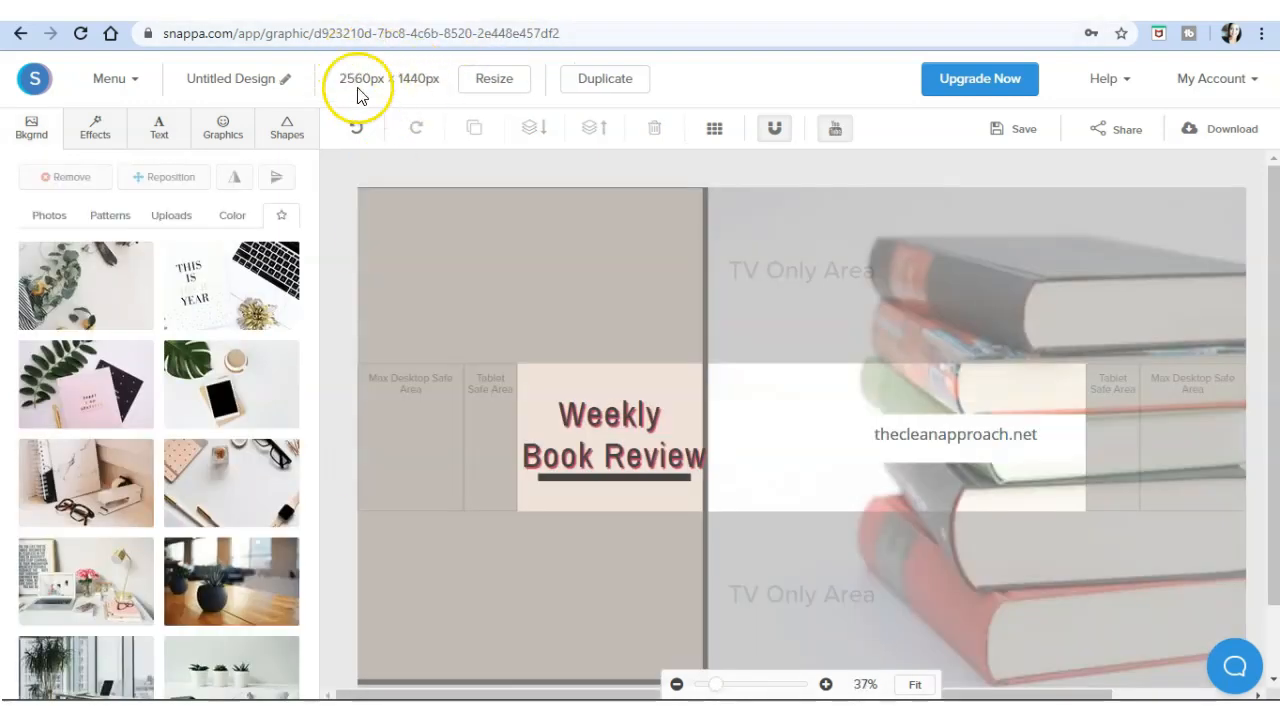
Step: Rename the original 2560px × 1440px design as channel art and open the saved graphics
{"action": "left_click", "coordinate": [286, 85]}
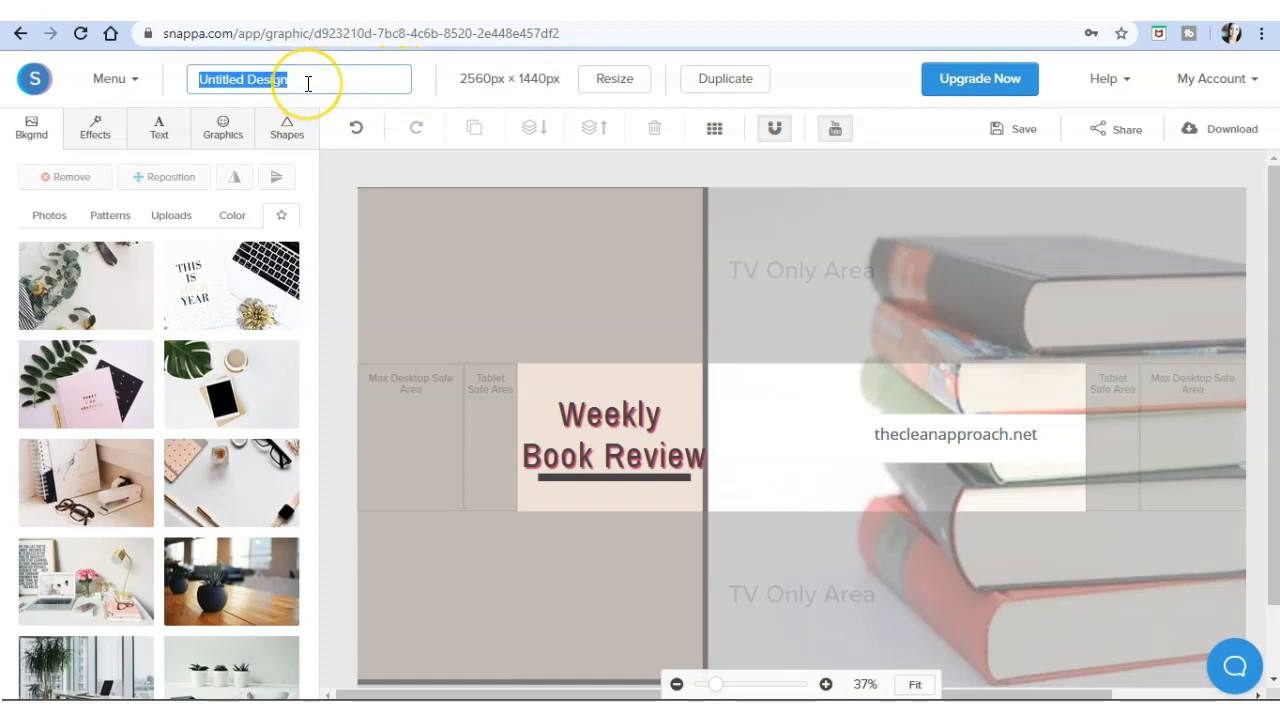
{"action": "type", "text": "channel art"}
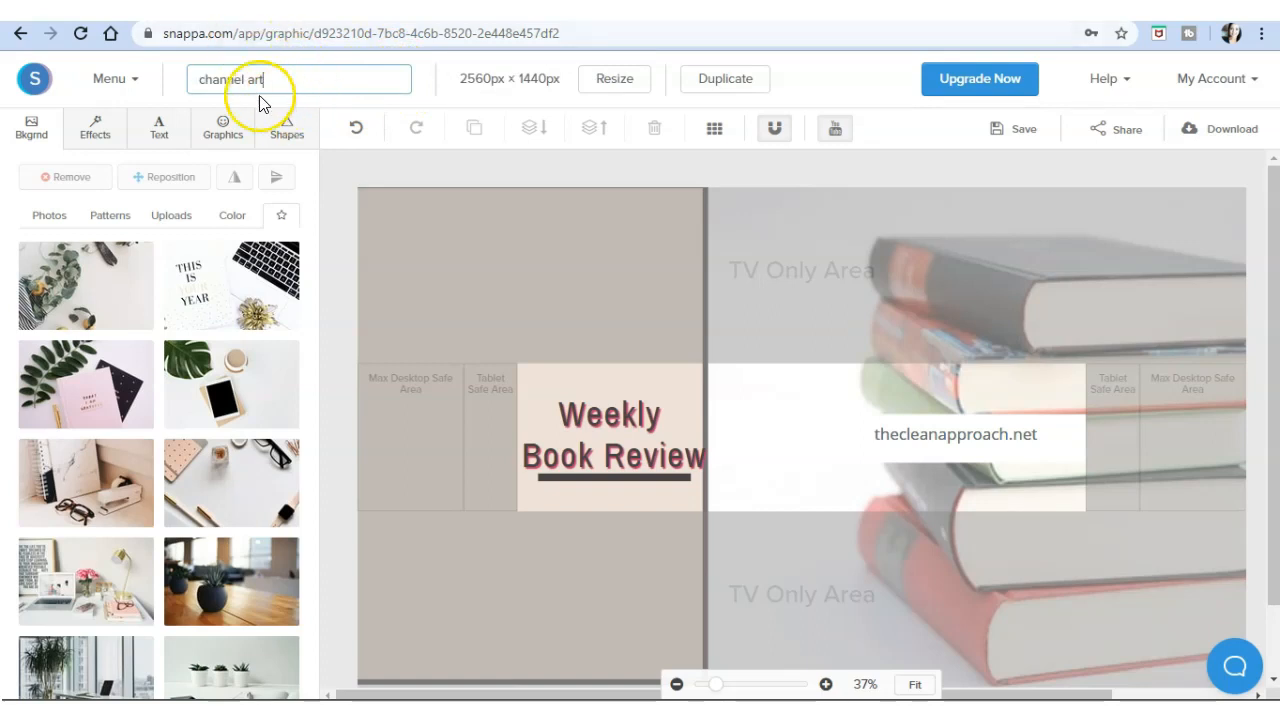
{"action": "left_click", "coordinate": [115, 78]}
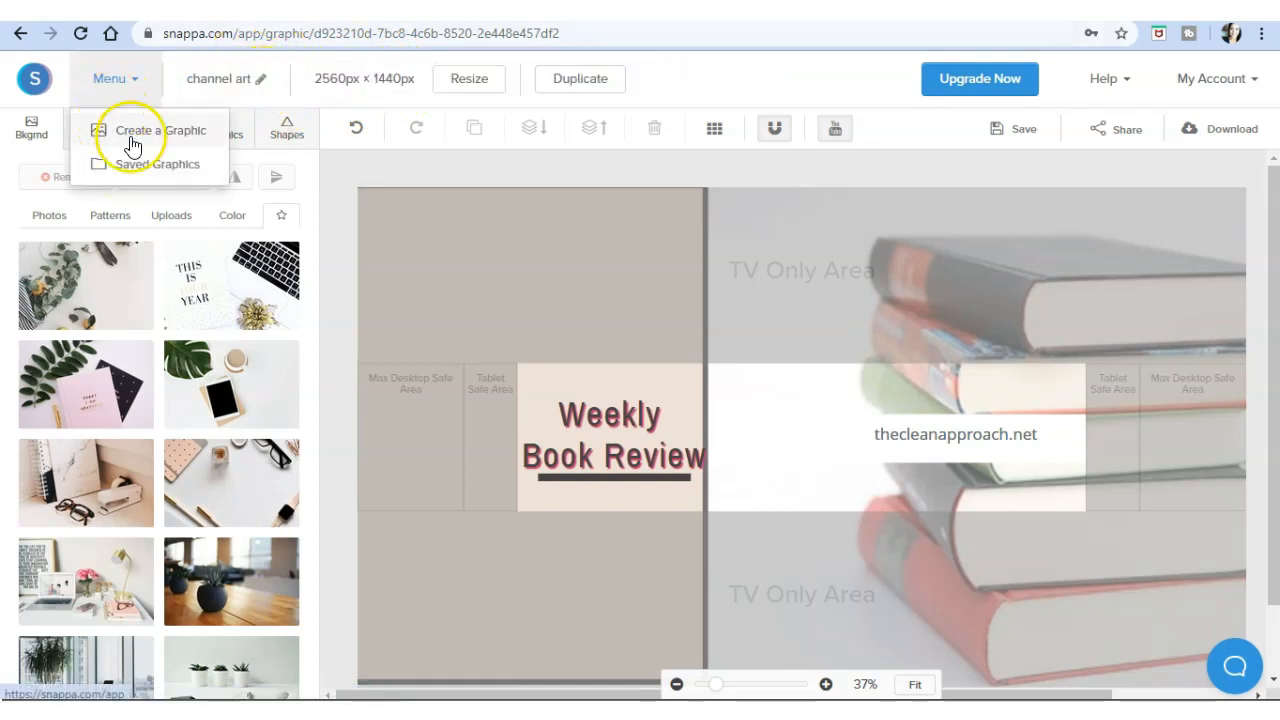
{"action": "left_click", "coordinate": [130, 173]}
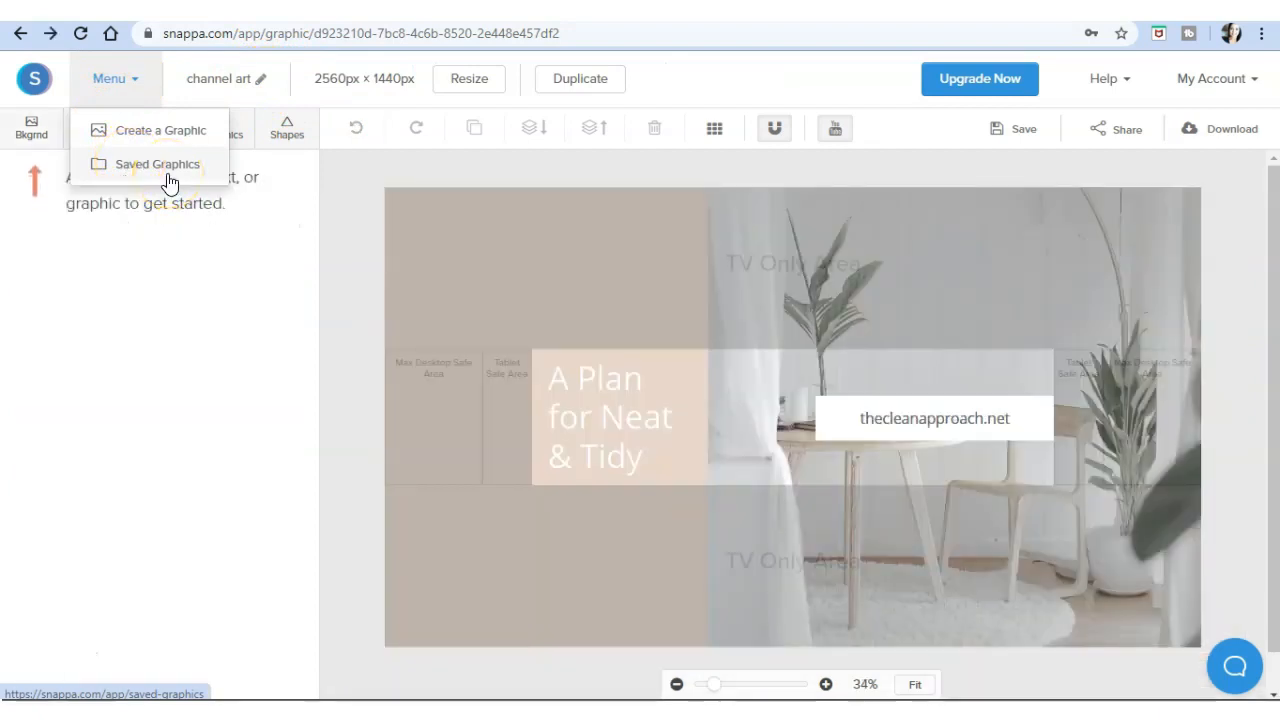
Step: Go to the graphic creation page, look over the preset sizes, and choose YouTube Thumbnail, 1280px x 720px
{"action": "left_click", "coordinate": [170, 140]}
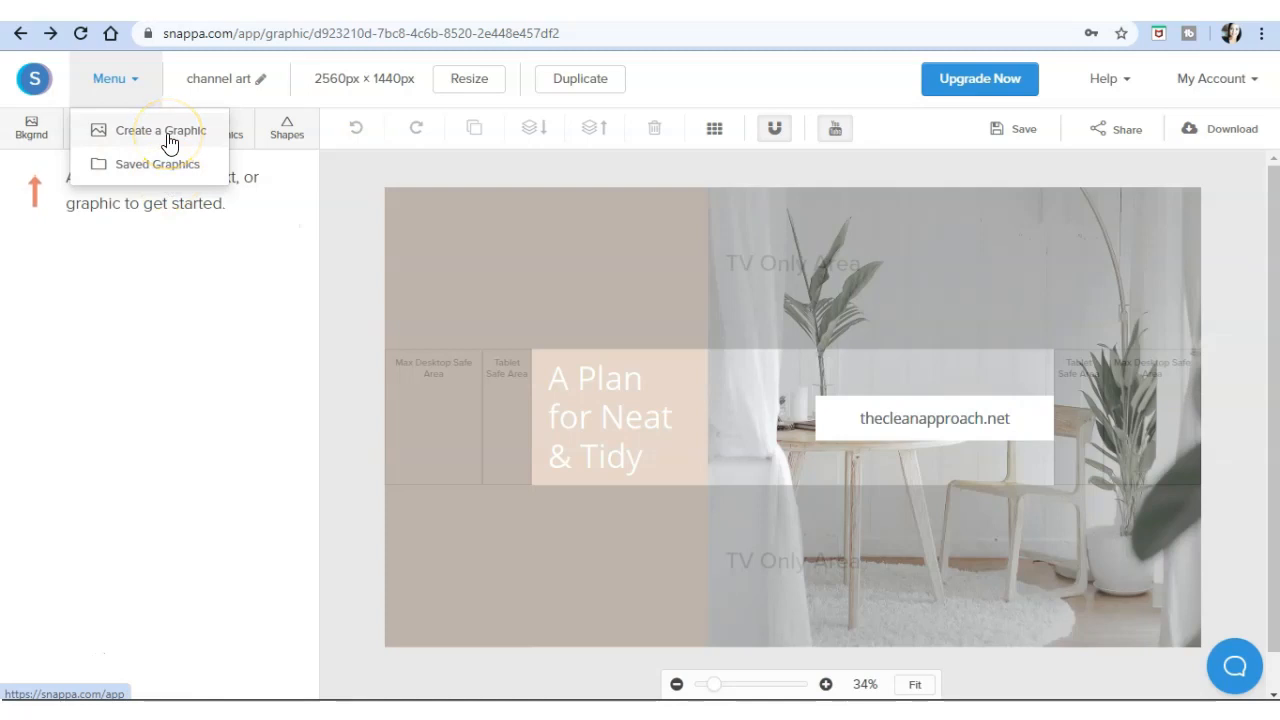
{"action": "left_click", "coordinate": [168, 138]}
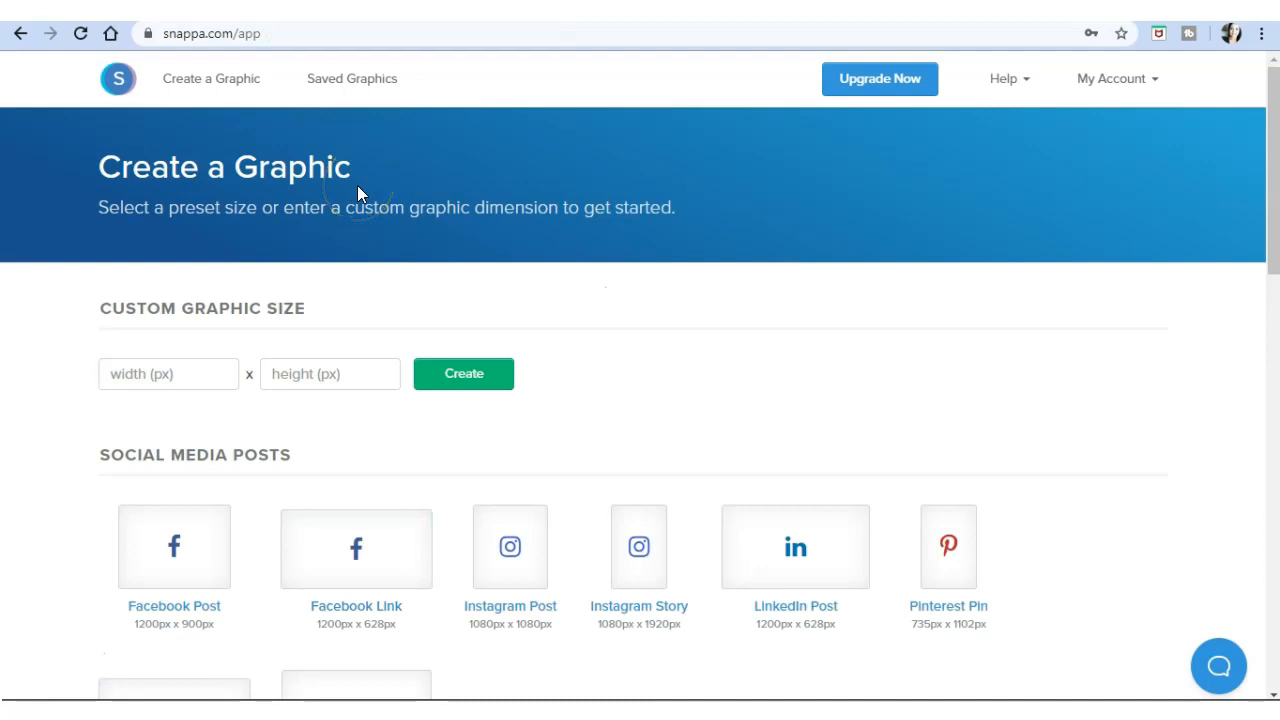
{"action": "scroll", "coordinate": [357, 186], "scroll_direction": "down", "scroll_amount": 3}
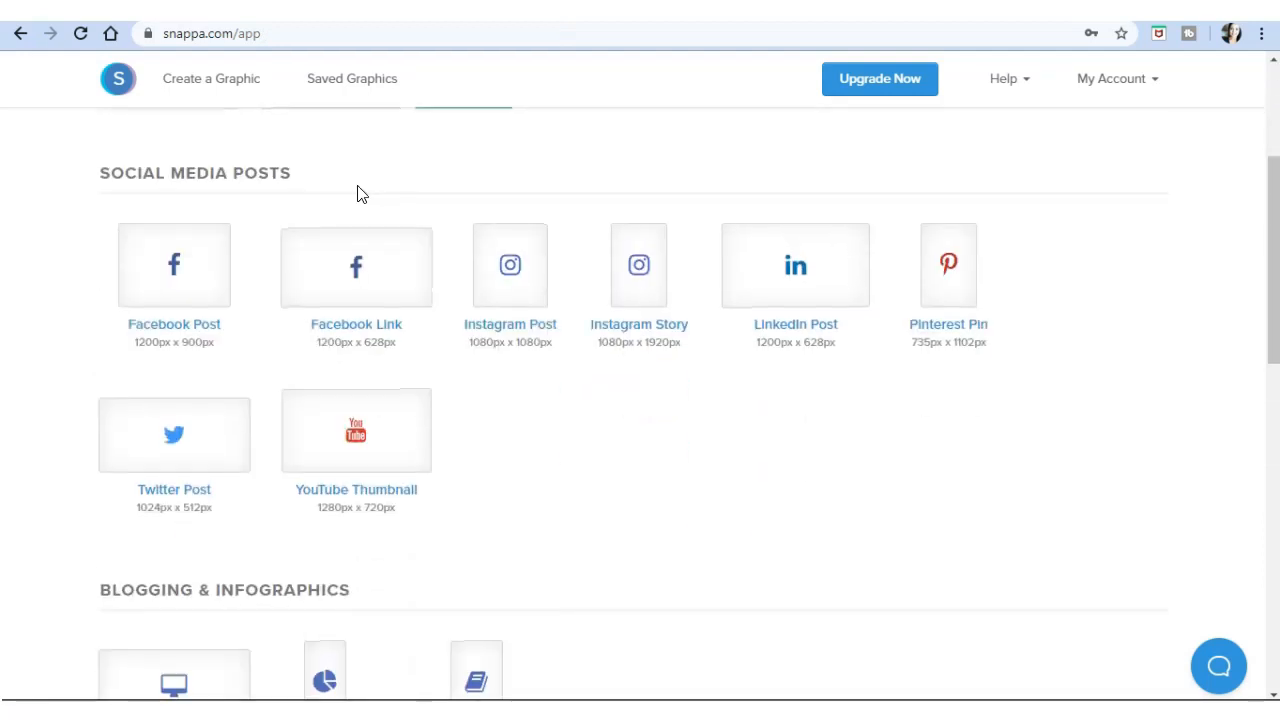
{"action": "scroll", "coordinate": [357, 188], "scroll_direction": "down", "scroll_amount": 1}
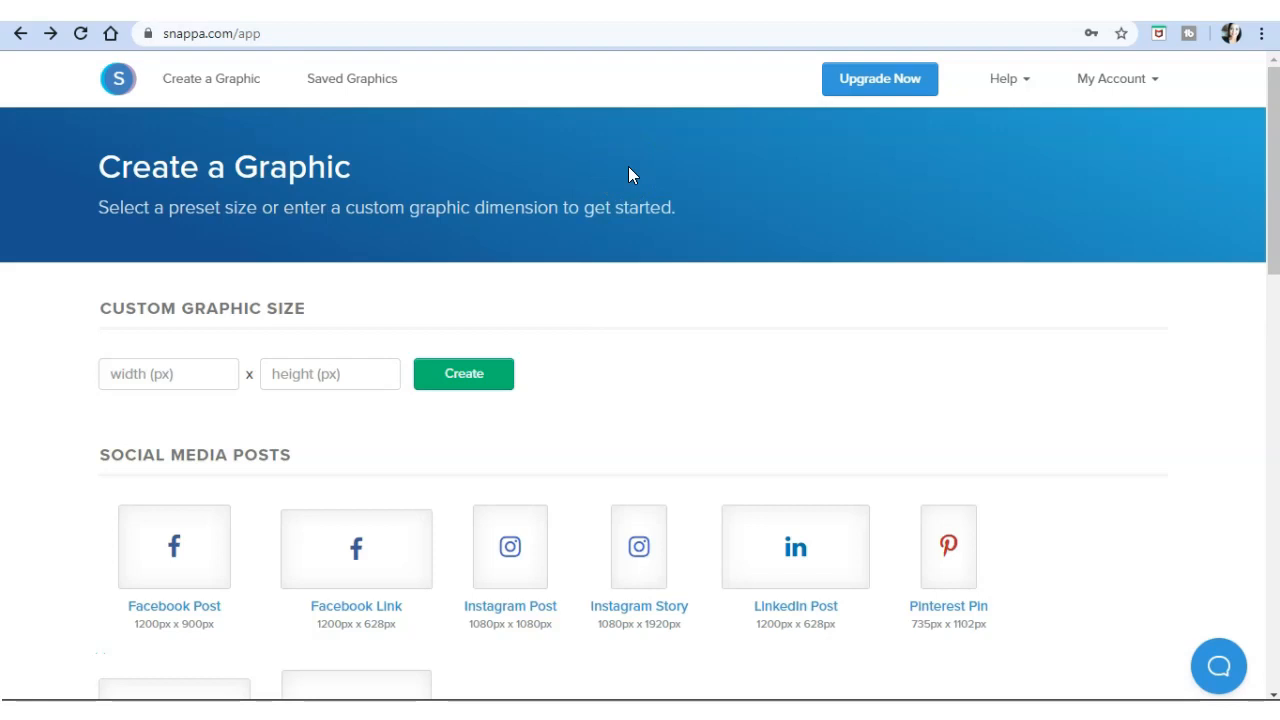
{"action": "scroll", "coordinate": [628, 174], "scroll_direction": "down", "scroll_amount": 2}
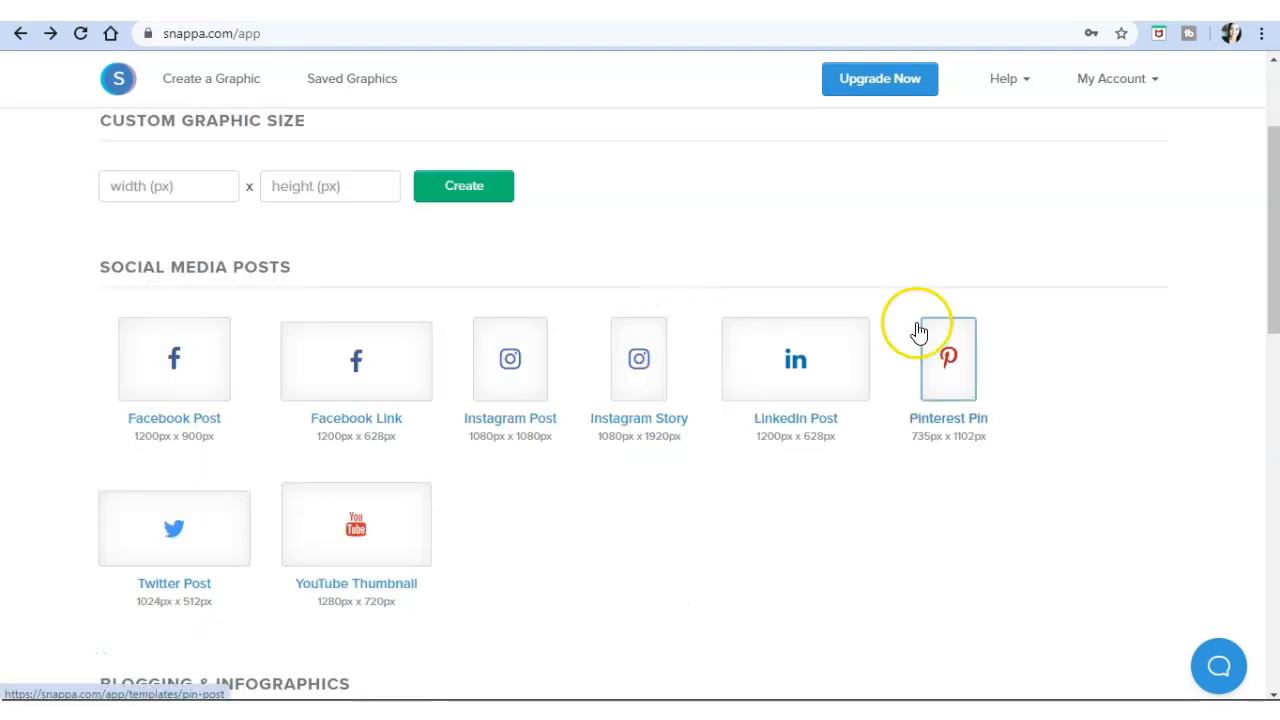
{"action": "left_click", "coordinate": [378, 558]}
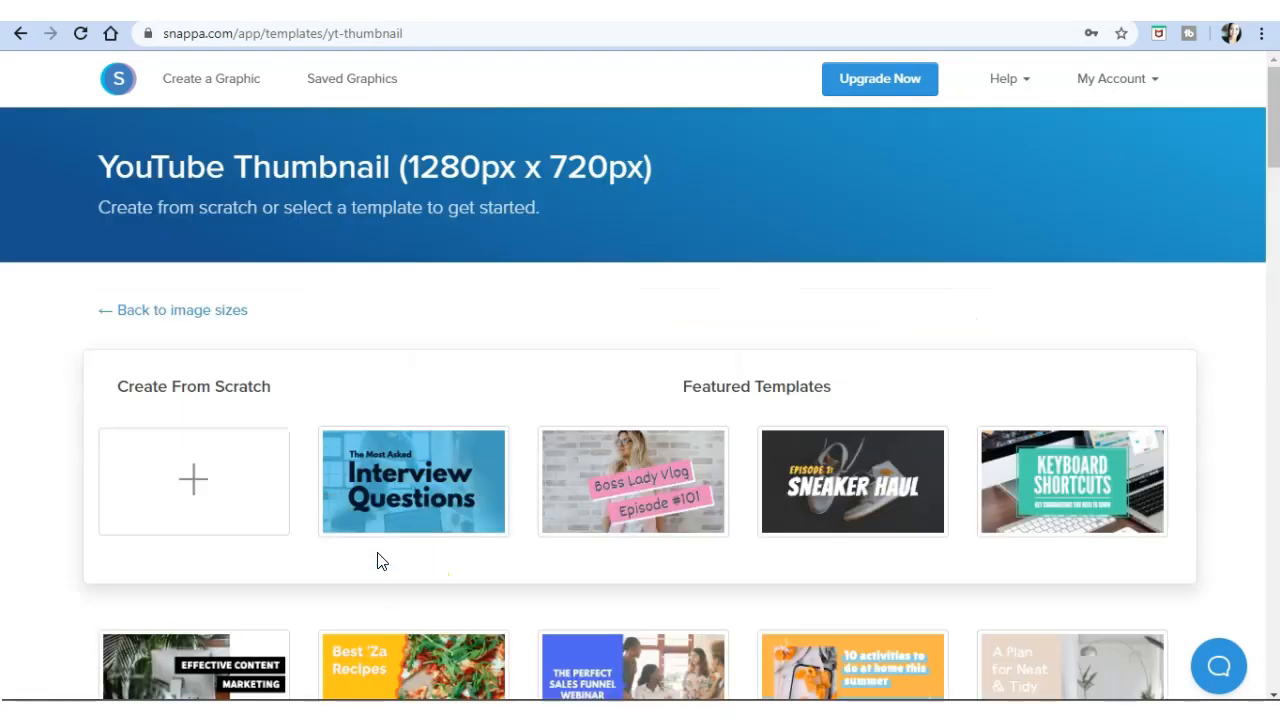
Step: Look through the YouTube thumbnail templates and create a blank thumbnail from scratch
{"action": "scroll", "coordinate": [397, 480], "scroll_direction": "down", "scroll_amount": 3}
{"action": "scroll", "coordinate": [397, 480], "scroll_direction": "down", "scroll_amount": 4}
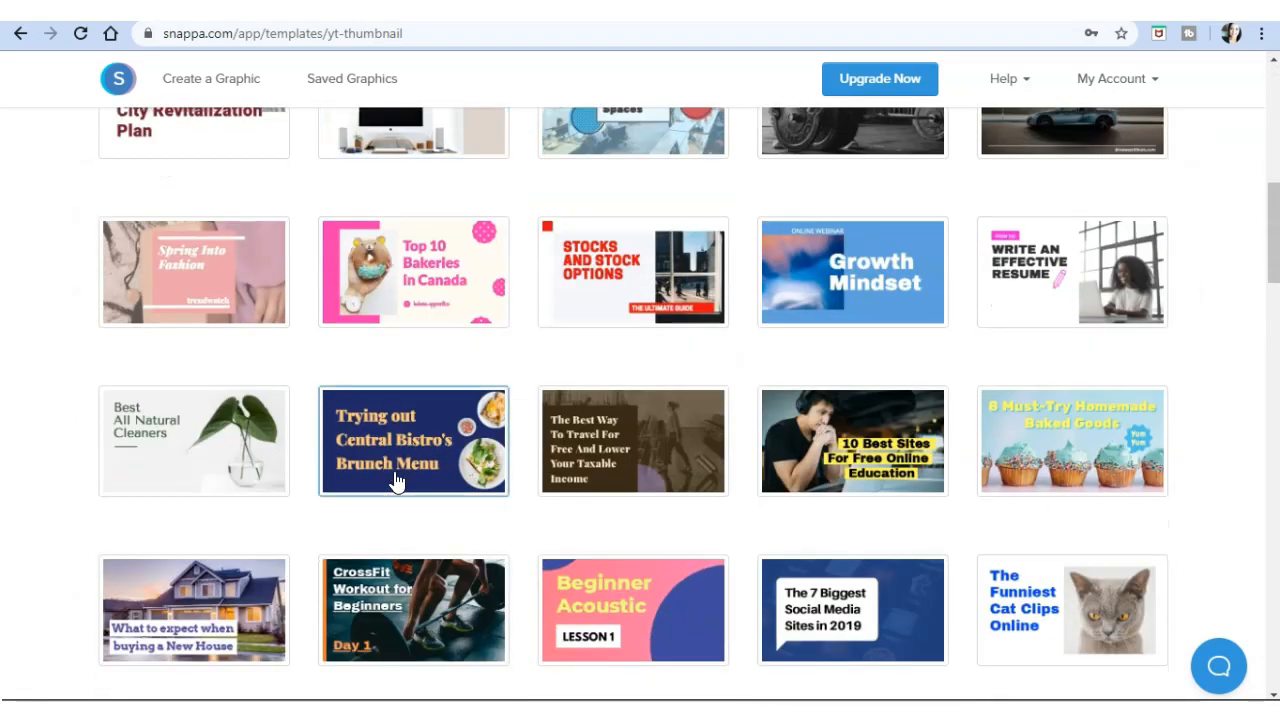
{"action": "scroll", "coordinate": [397, 475], "scroll_direction": "down", "scroll_amount": 1}
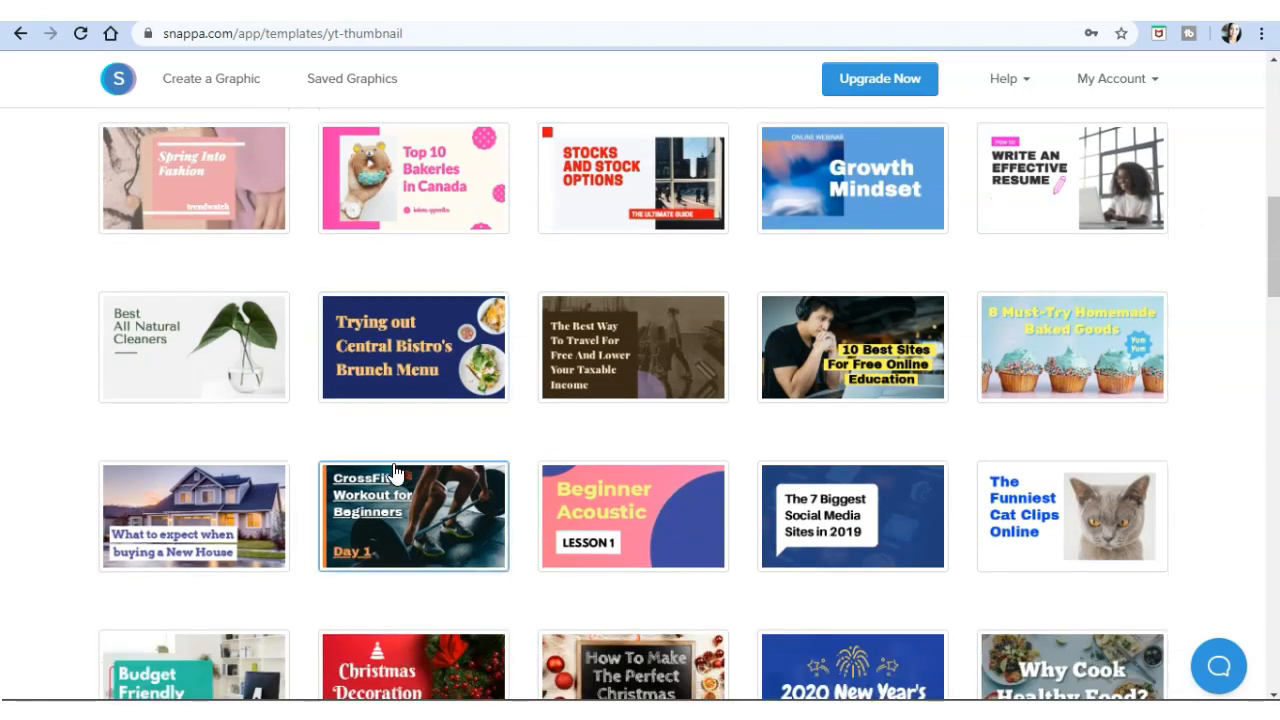
{"action": "scroll", "coordinate": [397, 475], "scroll_direction": "up", "scroll_amount": 6}
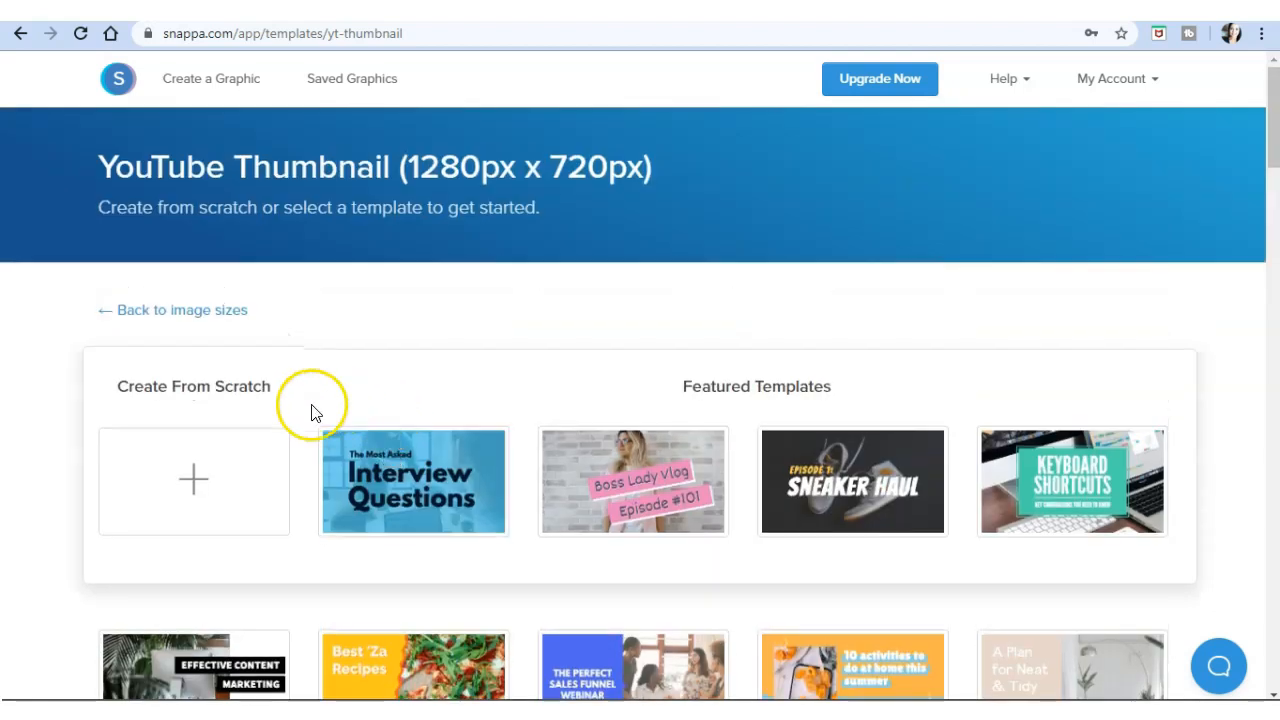
{"action": "left_click", "coordinate": [203, 492]}
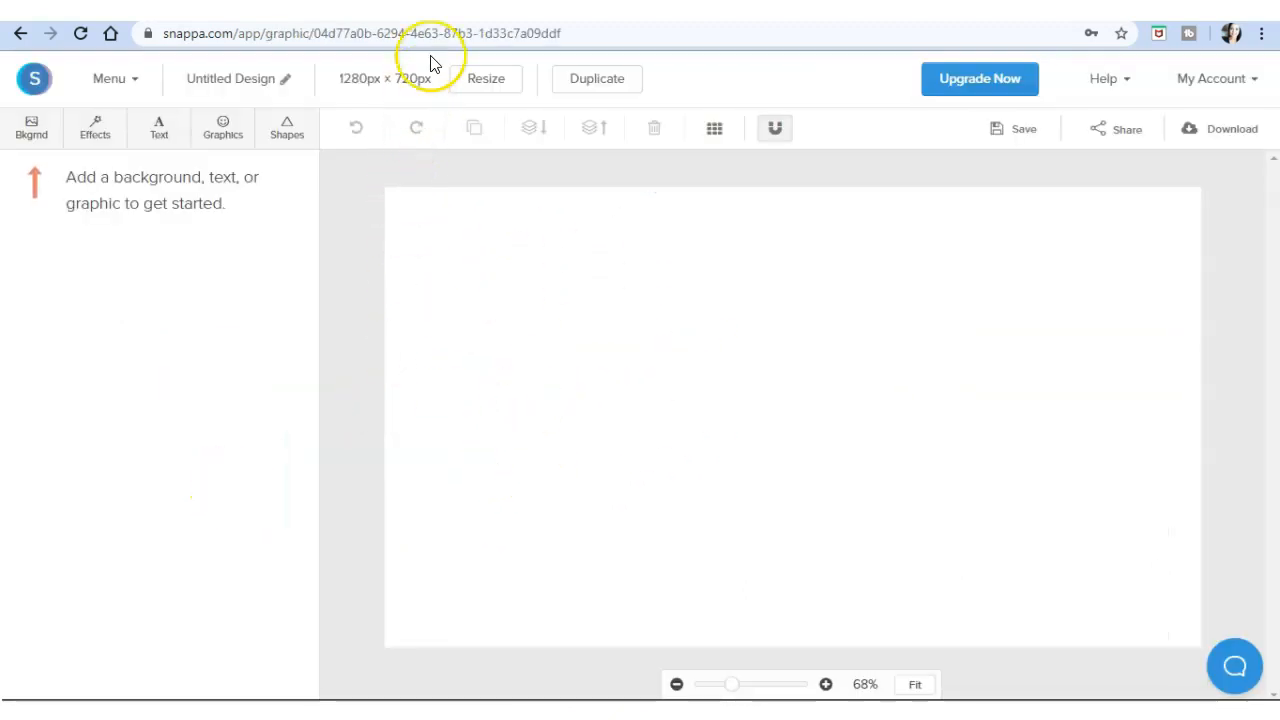
{"action": "left_click", "coordinate": [506, 10]}
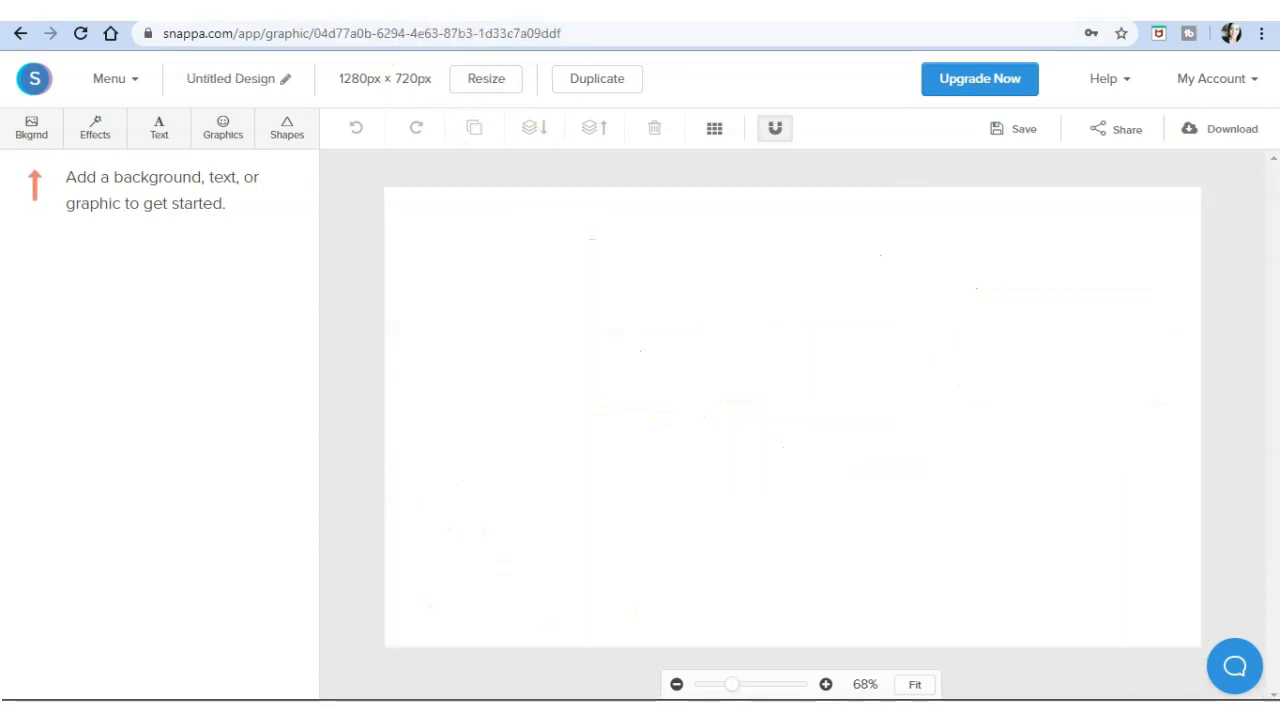
Step: Set the minimal plant photo of a palm beside bright office windows as background, enlarged and repositioned so the palm fronds fill the left half
{"action": "left_click", "coordinate": [31, 136]}
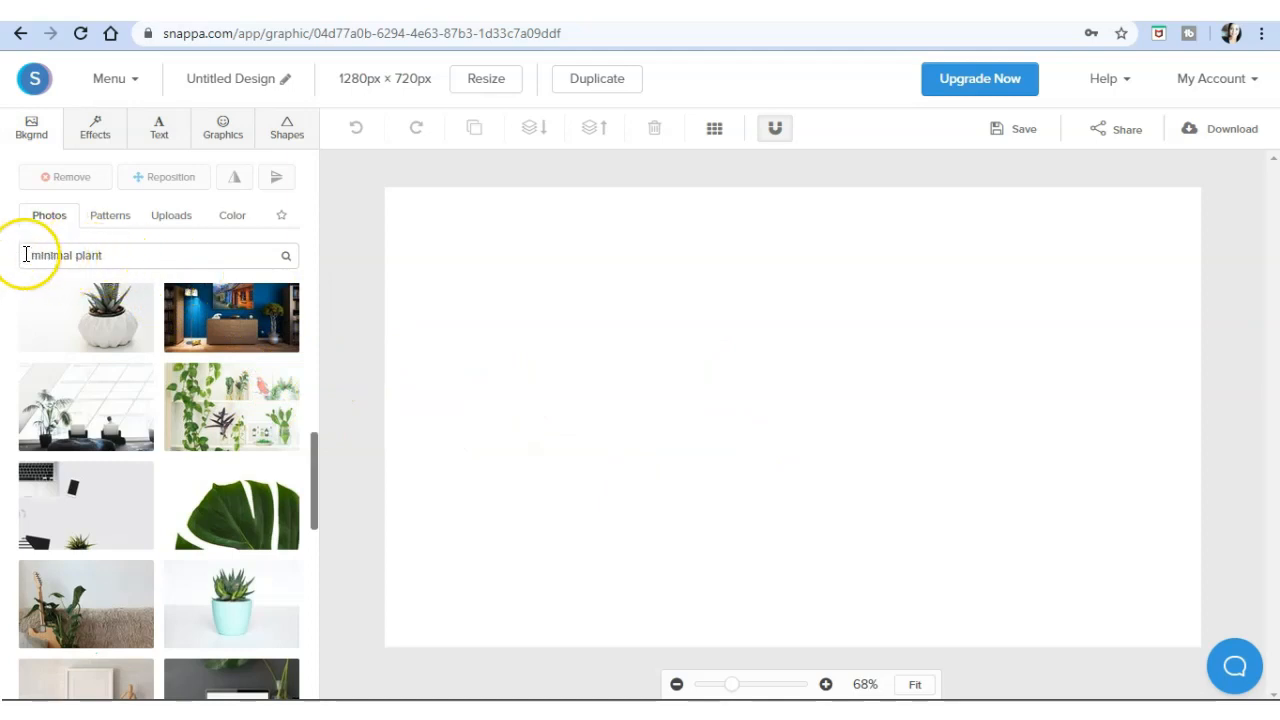
{"action": "left_click", "coordinate": [97, 415]}
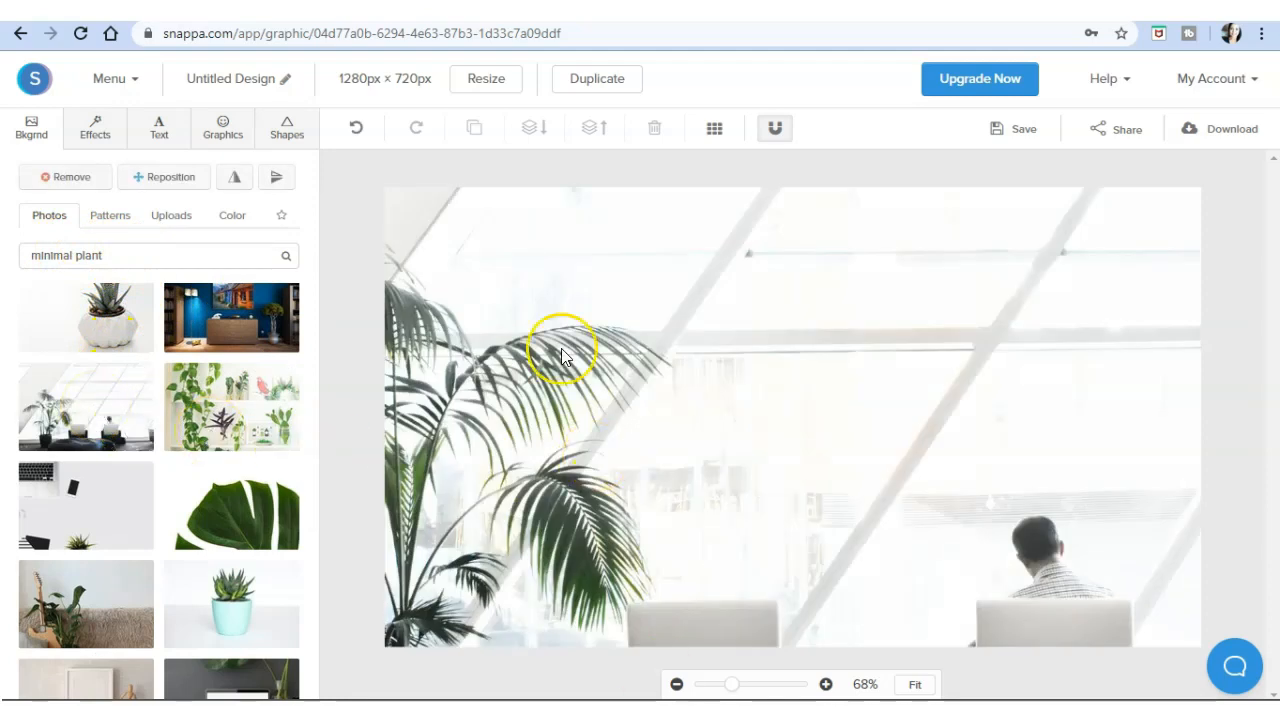
{"action": "left_click", "coordinate": [171, 180]}
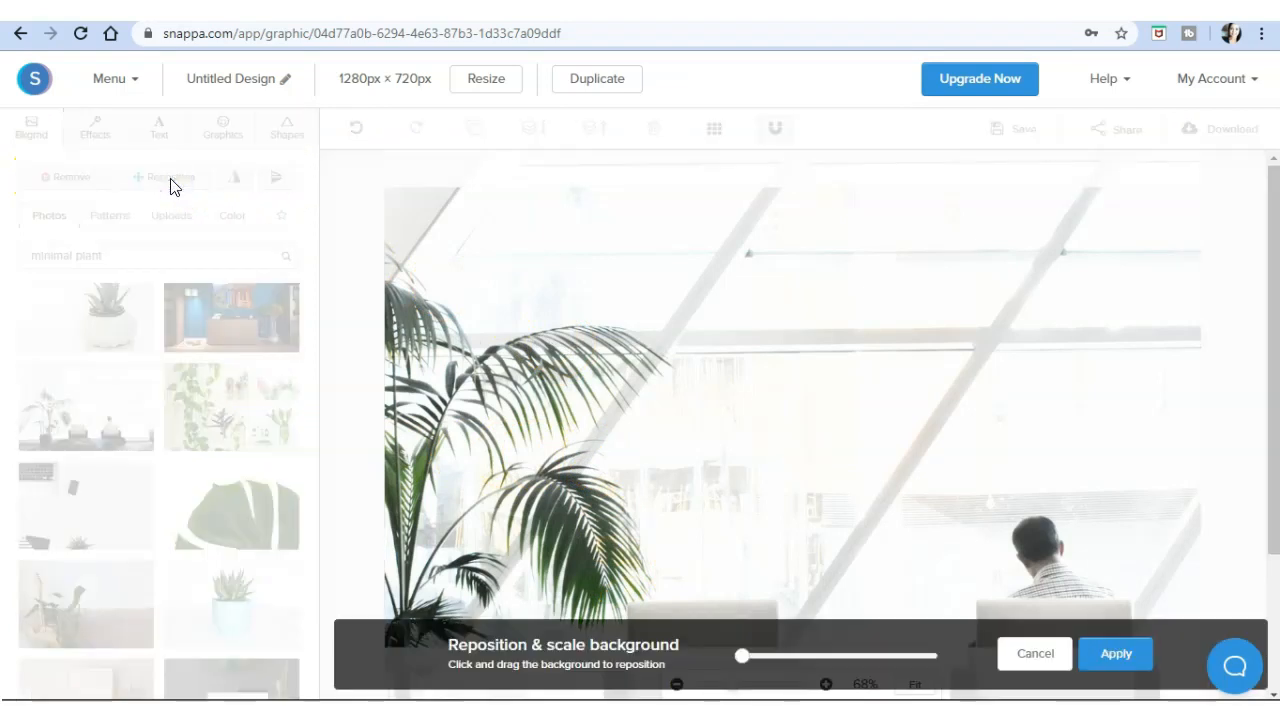
{"action": "left_click_drag", "start_coordinate": [741, 657], "coordinate": [811, 652]}
{"action": "left_click_drag", "start_coordinate": [799, 541], "coordinate": [841, 277]}
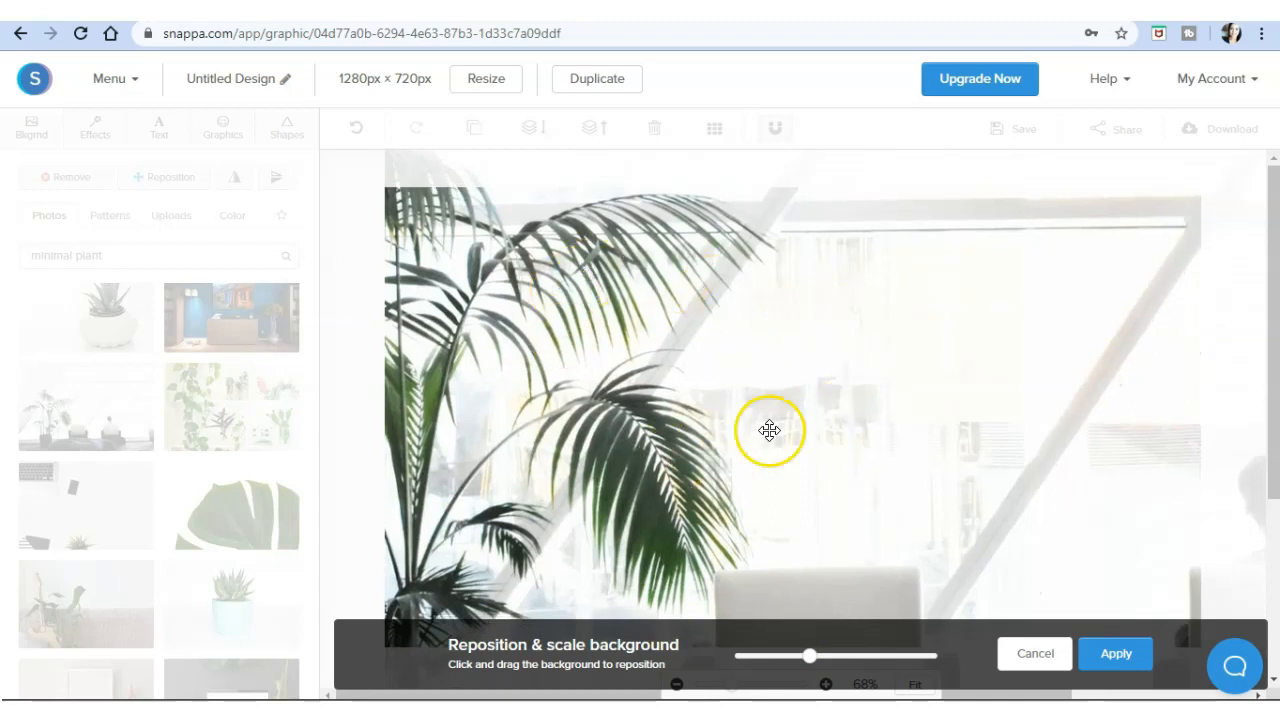
{"action": "left_click_drag", "start_coordinate": [813, 657], "coordinate": [826, 657]}
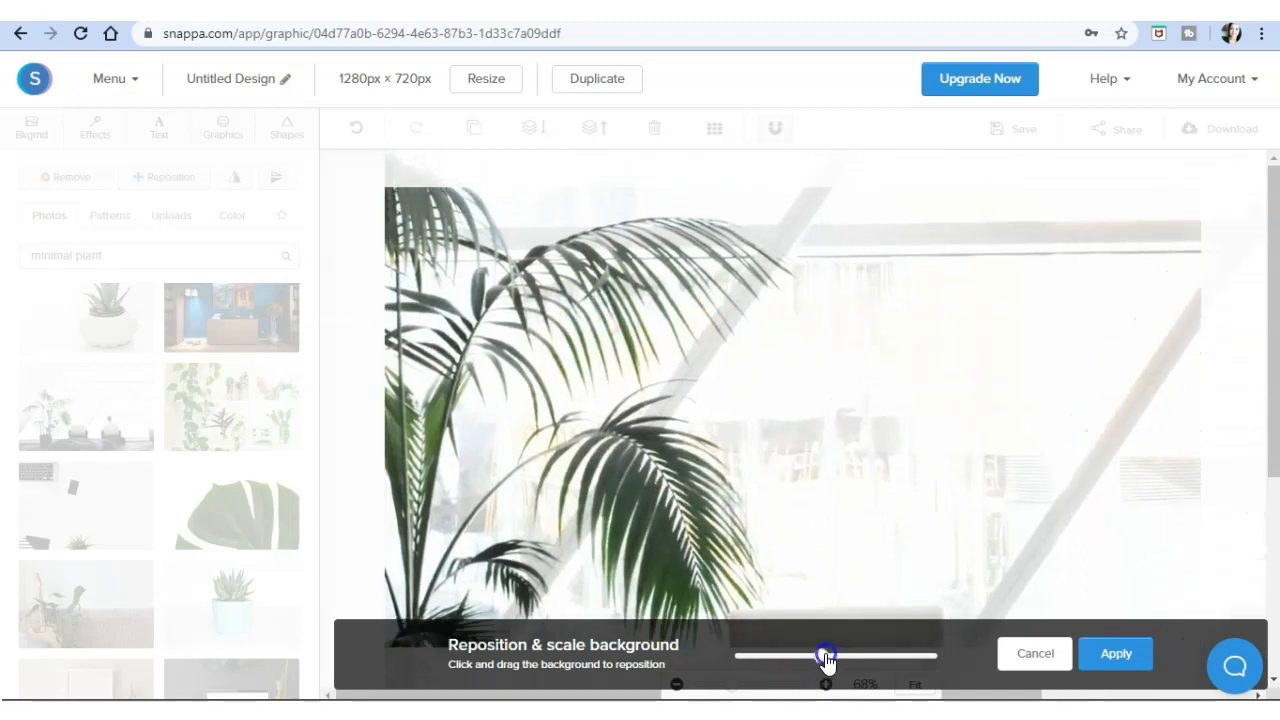
{"action": "left_click_drag", "start_coordinate": [674, 520], "coordinate": [697, 490]}
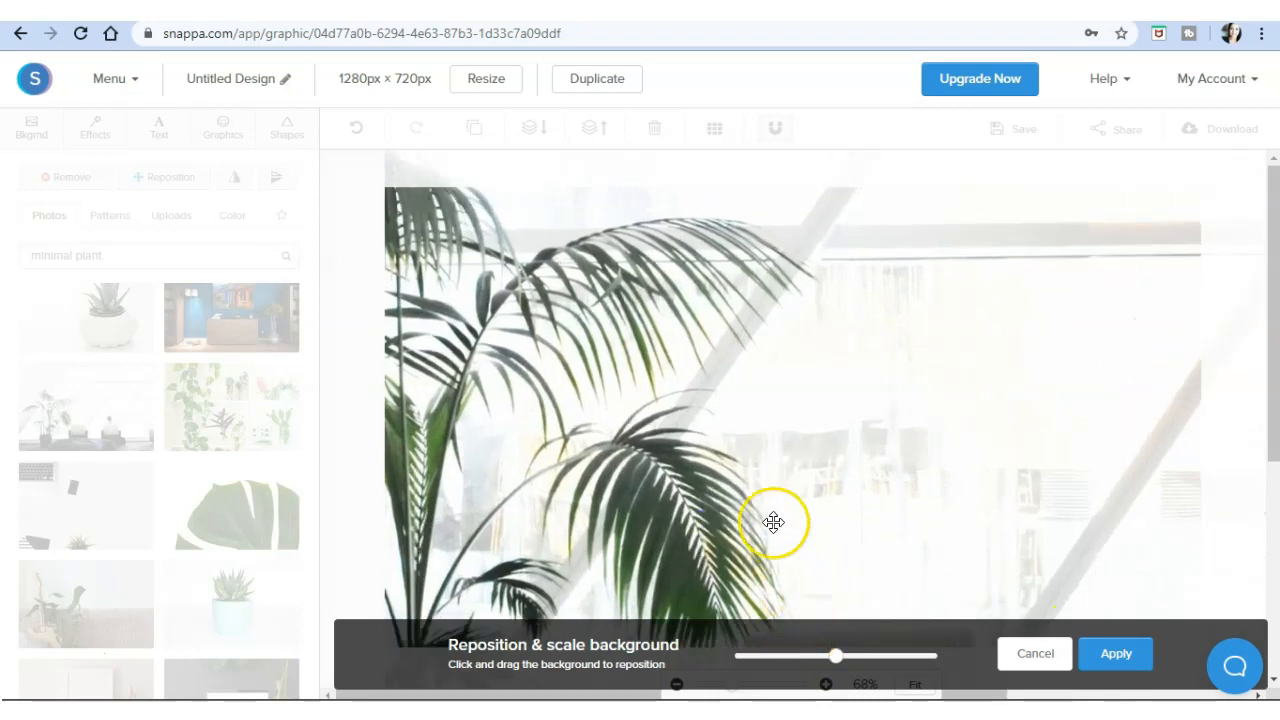
{"action": "left_click_drag", "start_coordinate": [835, 663], "coordinate": [856, 657]}
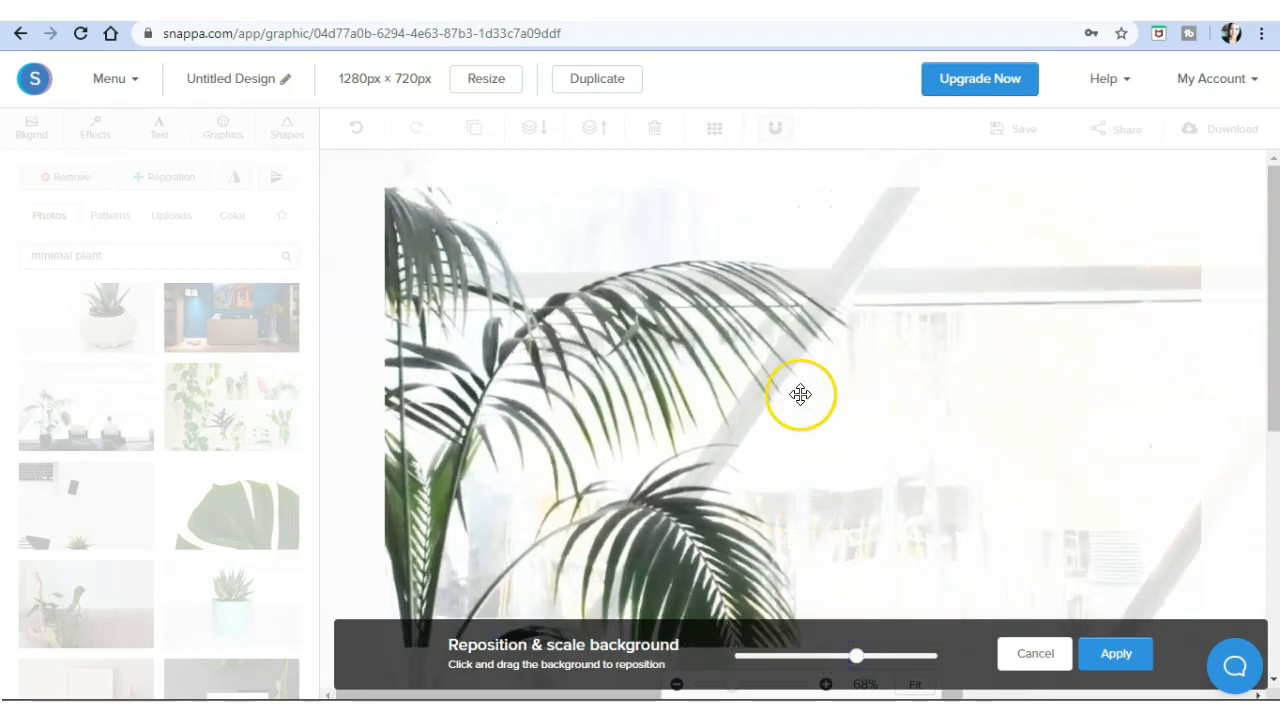
{"action": "left_click_drag", "start_coordinate": [771, 417], "coordinate": [919, 438]}
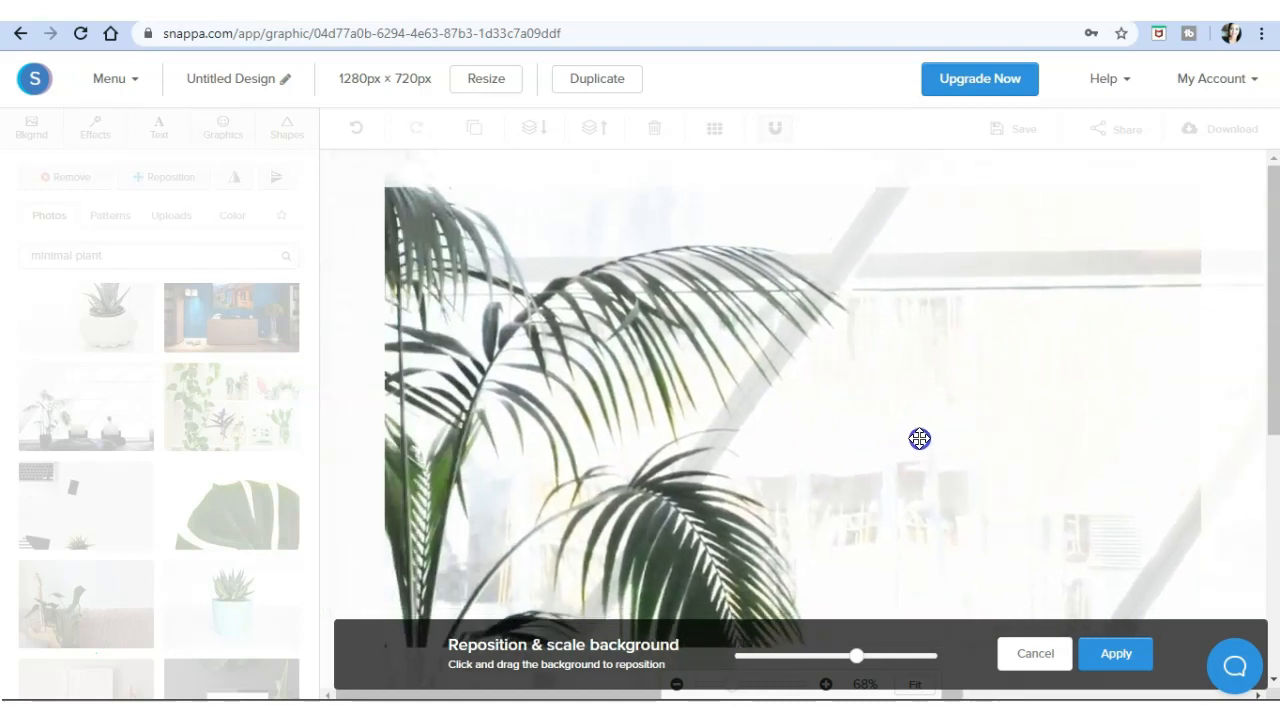
{"action": "left_click", "coordinate": [1124, 660]}
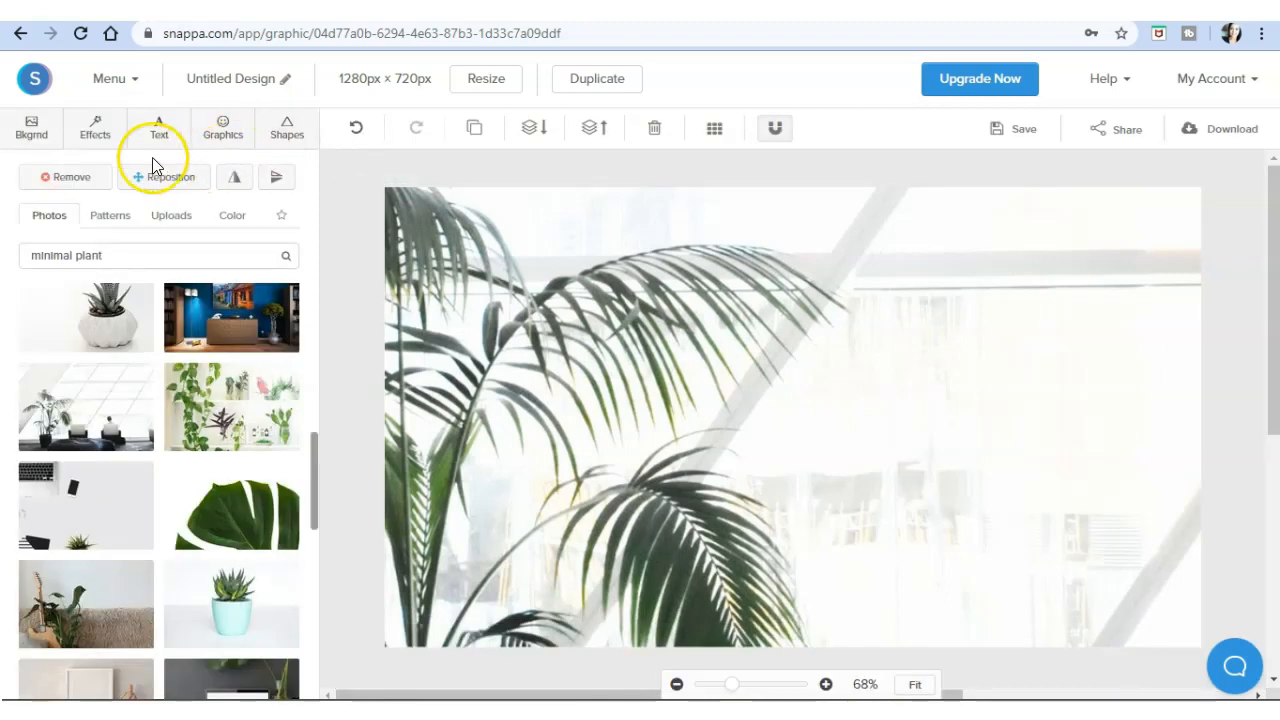
Step: Fade the background photo with a white #ffffff color overlay at 67, blur at 2 and brightness at 35
{"action": "left_click", "coordinate": [96, 132]}
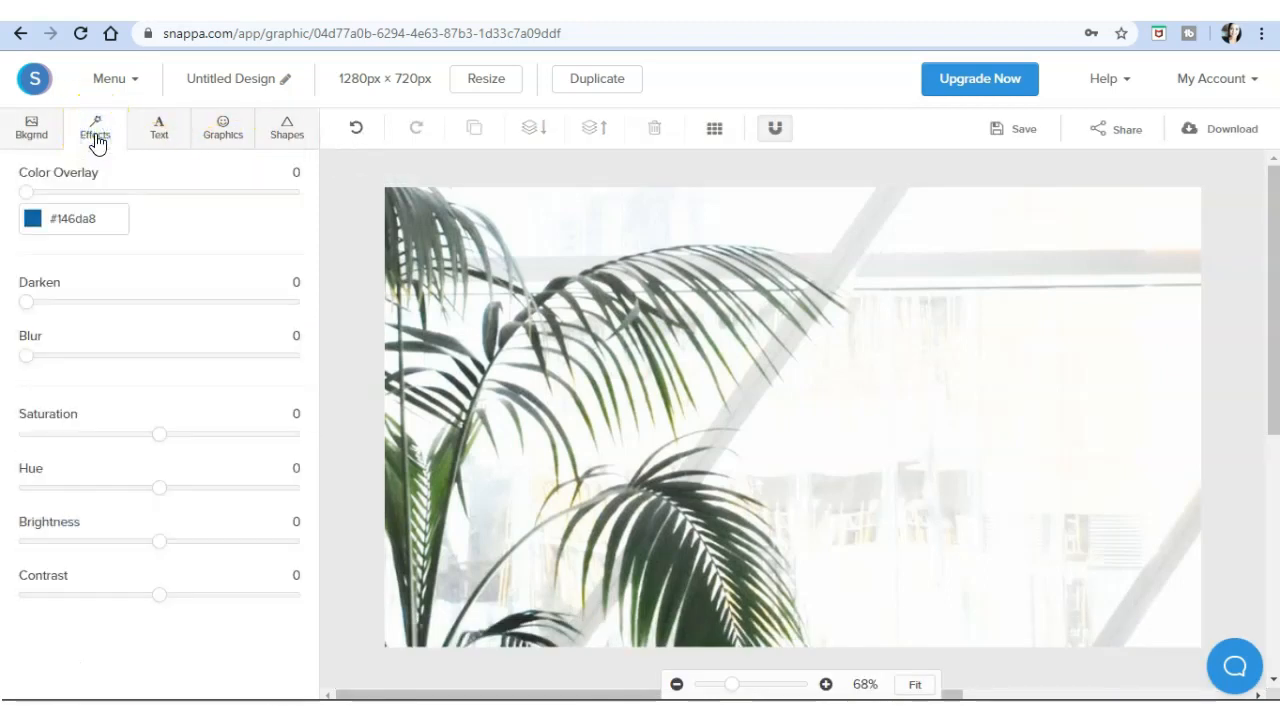
{"action": "mouse_move", "coordinate": [23, 310]}
{"action": "left_mouse_down"}
{"action": "mouse_move", "coordinate": [103, 312]}
{"action": "mouse_move", "coordinate": [20, 300]}
{"action": "left_mouse_up"}
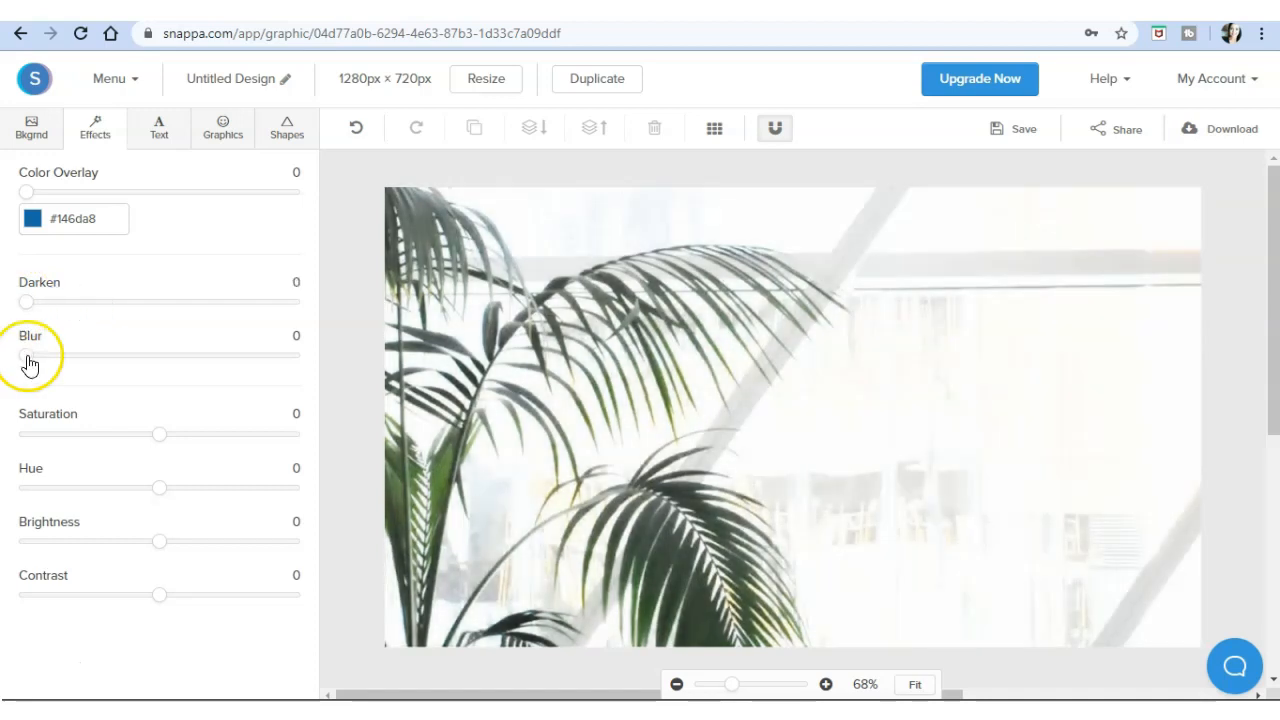
{"action": "mouse_move", "coordinate": [35, 358]}
{"action": "left_mouse_down"}
{"action": "mouse_move", "coordinate": [75, 358]}
{"action": "mouse_move", "coordinate": [37, 357]}
{"action": "left_mouse_up"}
{"action": "left_click", "coordinate": [160, 443]}
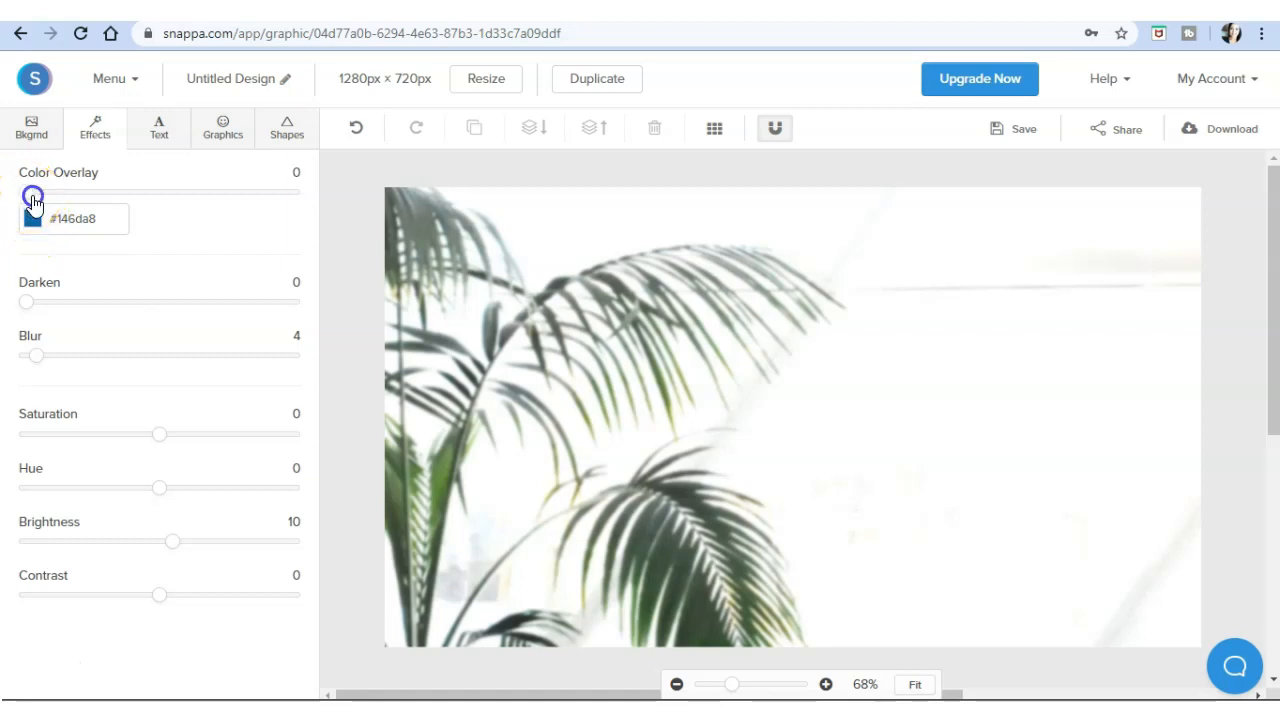
{"action": "mouse_move", "coordinate": [53, 200]}
{"action": "left_mouse_down"}
{"action": "mouse_move", "coordinate": [199, 205]}
{"action": "mouse_move", "coordinate": [29, 189]}
{"action": "mouse_move", "coordinate": [40, 190]}
{"action": "left_mouse_up"}
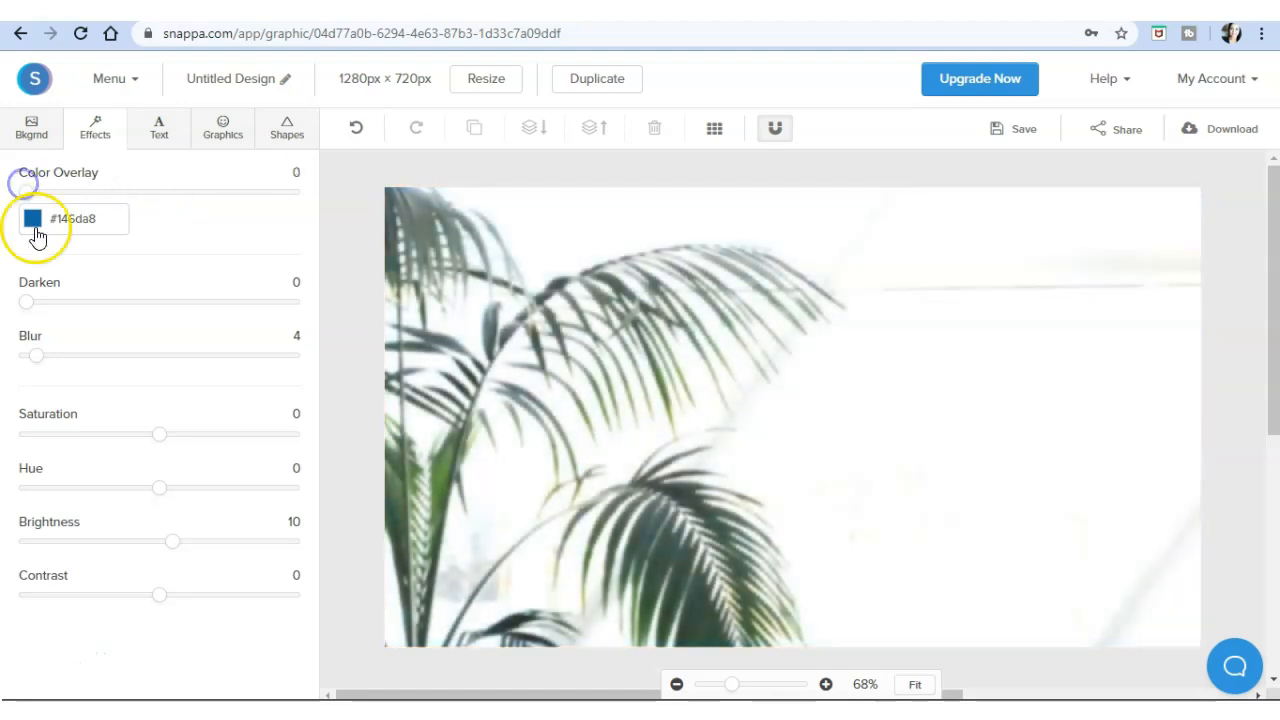
{"action": "left_click", "coordinate": [31, 218]}
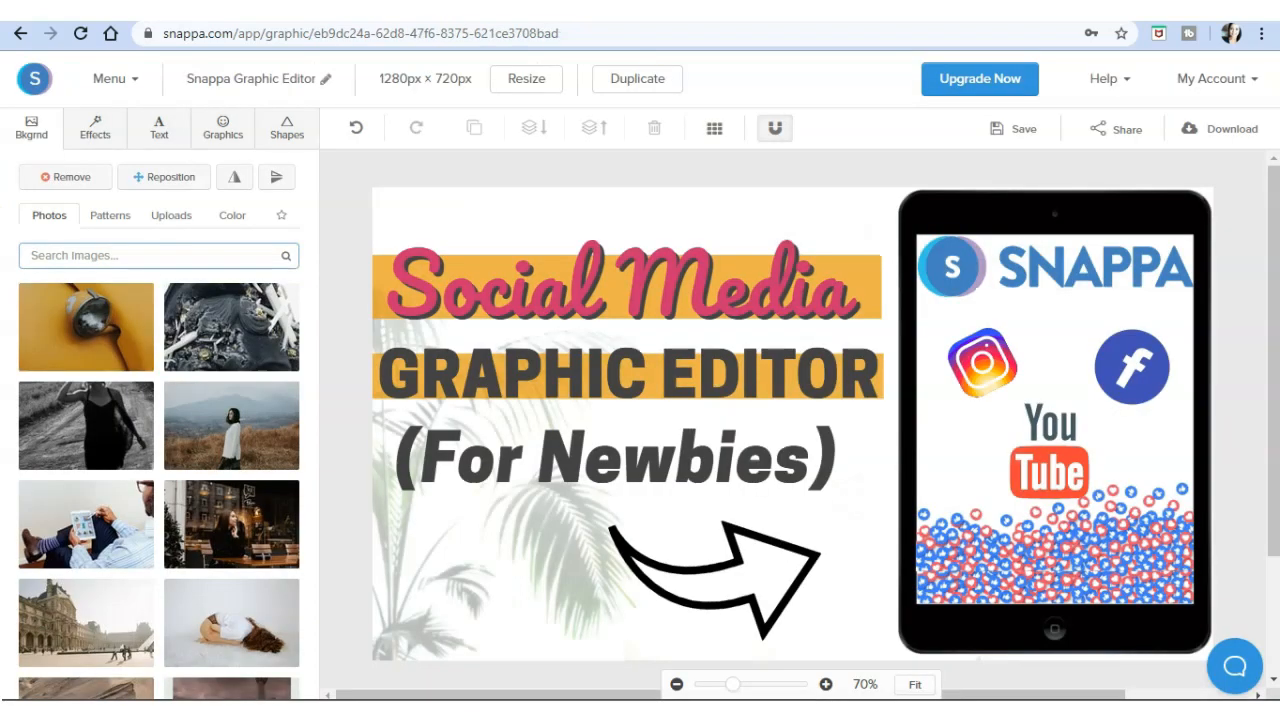
{"action": "left_click", "coordinate": [92, 128]}
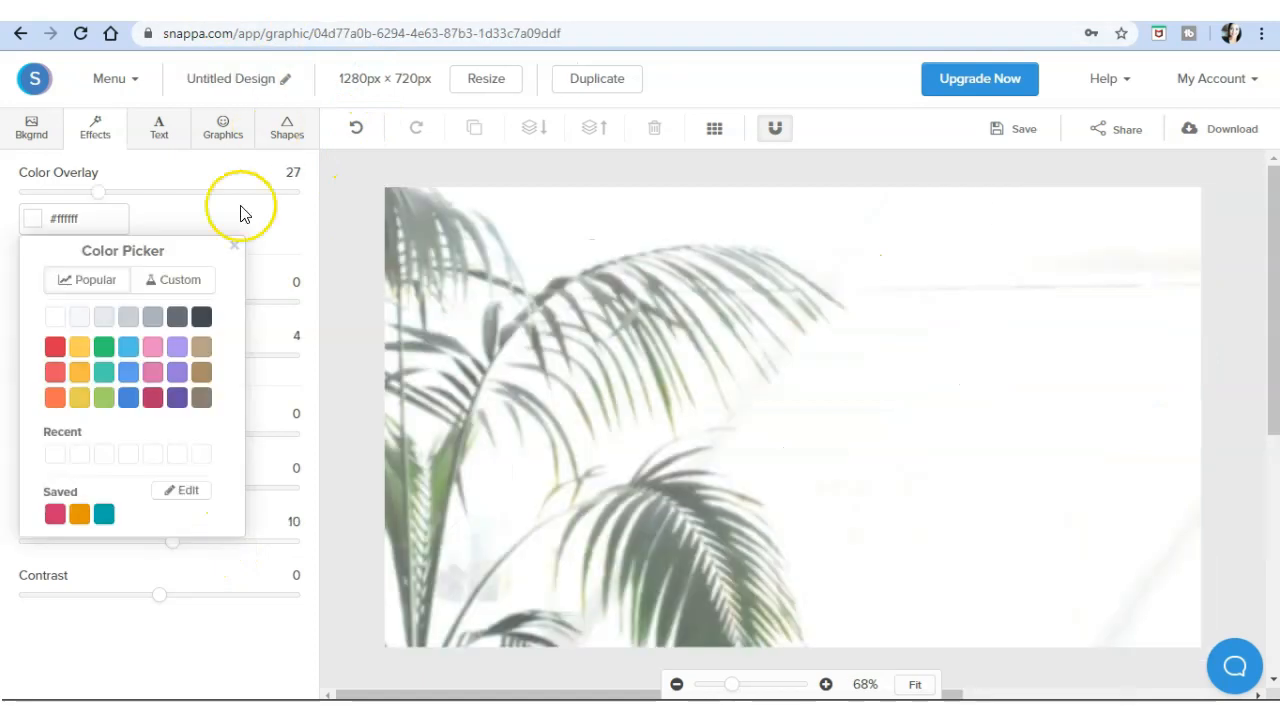
{"action": "left_click_drag", "start_coordinate": [99, 193], "coordinate": [206, 196]}
{"action": "left_click", "coordinate": [34, 366]}
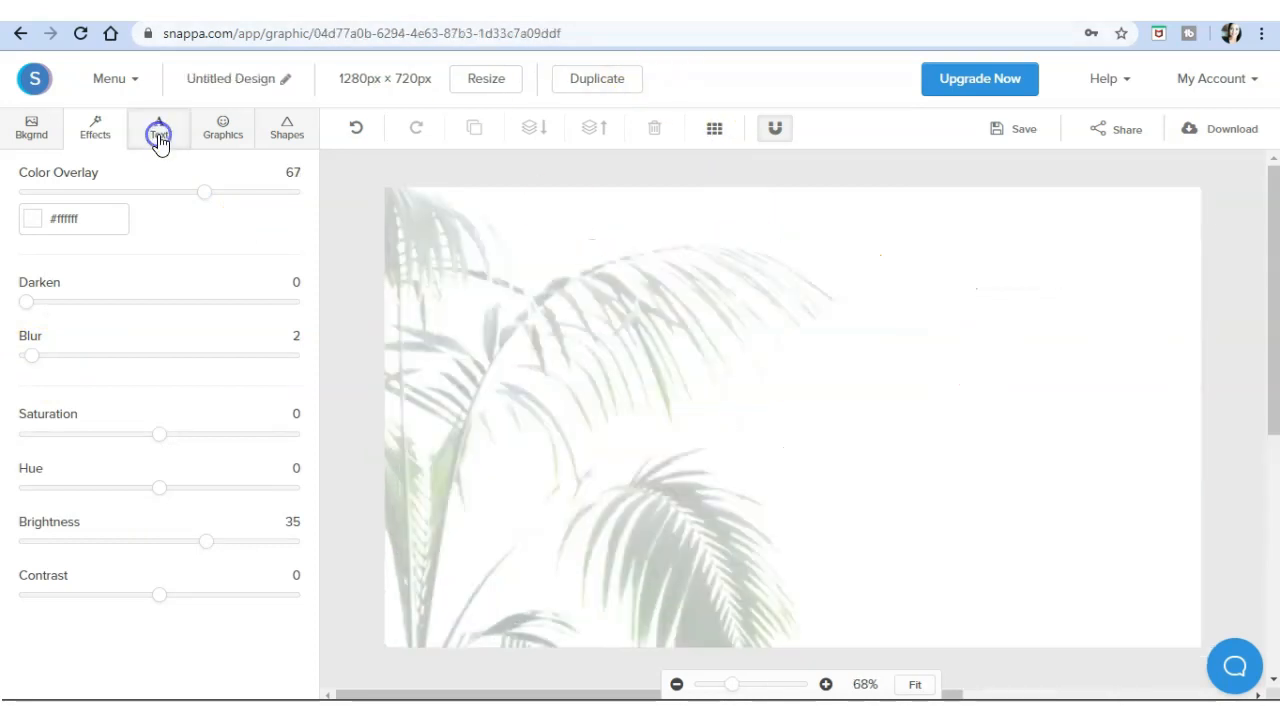
Step: Add a heading in the upper-left part of the canvas and replace its text with "Social Media"
{"action": "left_click", "coordinate": [159, 137]}
{"action": "left_click", "coordinate": [175, 203]}
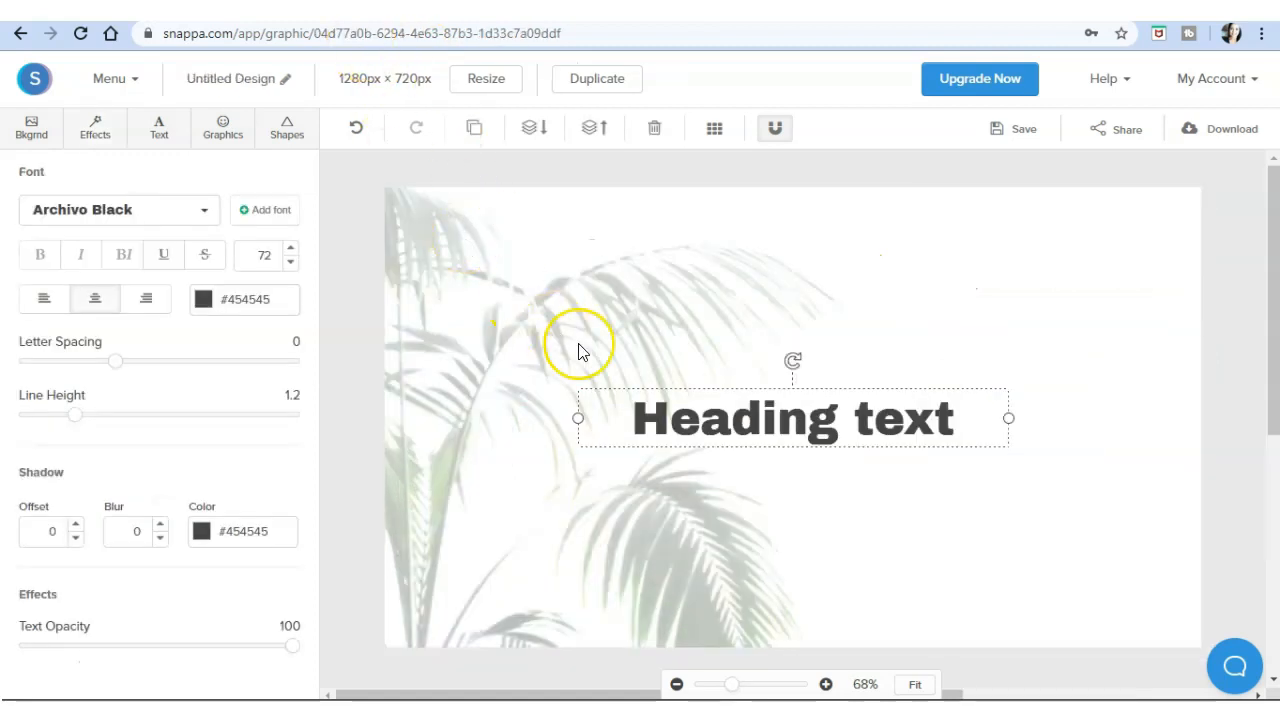
{"action": "left_click_drag", "start_coordinate": [779, 377], "coordinate": [640, 280]}
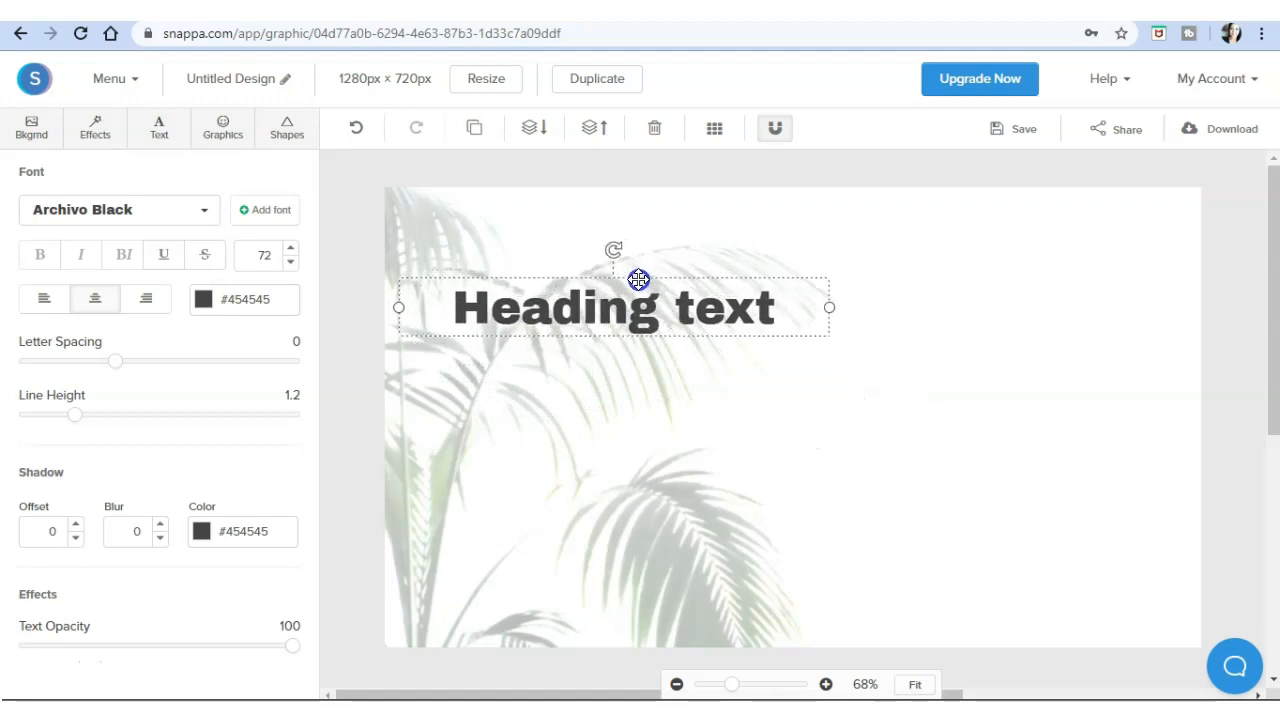
{"action": "double_click", "coordinate": [750, 321]}
{"action": "key", "text": "BackSpace"}
{"action": "left_click_drag", "start_coordinate": [720, 310], "coordinate": [495, 316]}
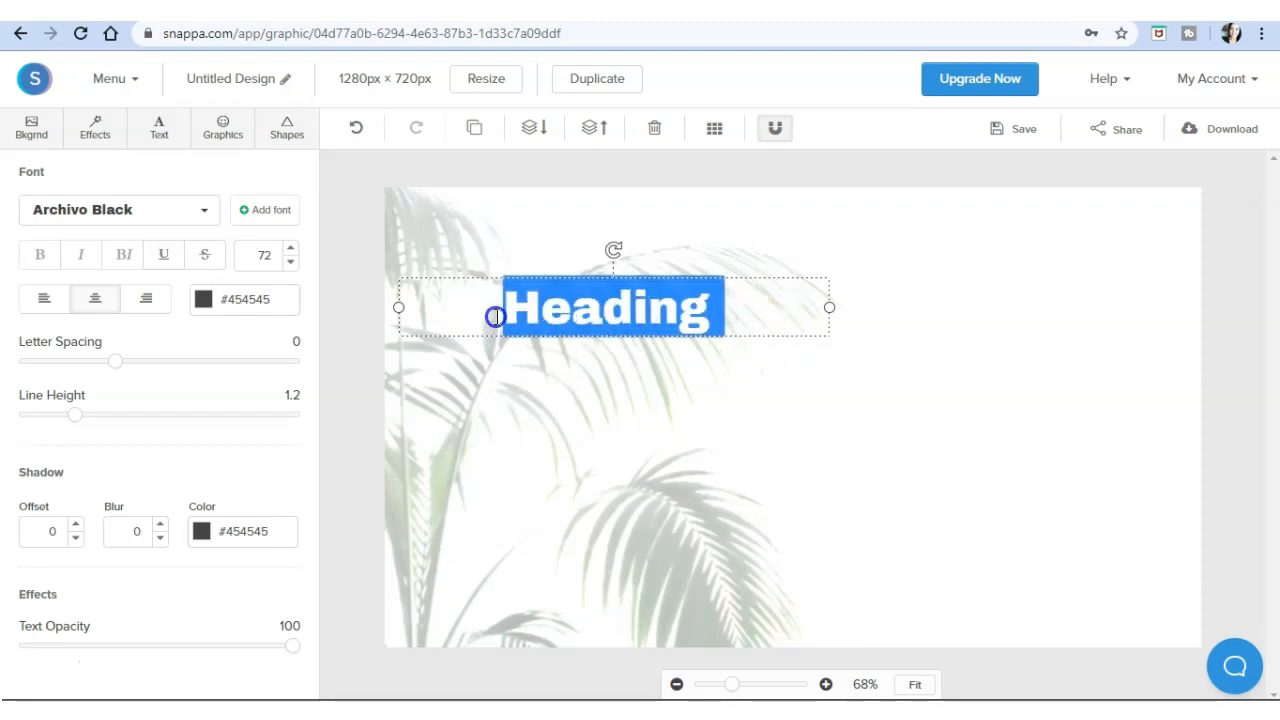
{"action": "type", "text": "Social Media"}
Step: Change the Social Media heading to the Pacifico font at size 122 and widen its box to fit on one line
{"action": "left_click", "coordinate": [60, 209]}
{"action": "scroll", "coordinate": [120, 397], "scroll_direction": "down", "scroll_amount": 3}
{"action": "scroll", "coordinate": [118, 400], "scroll_direction": "down", "scroll_amount": 10}
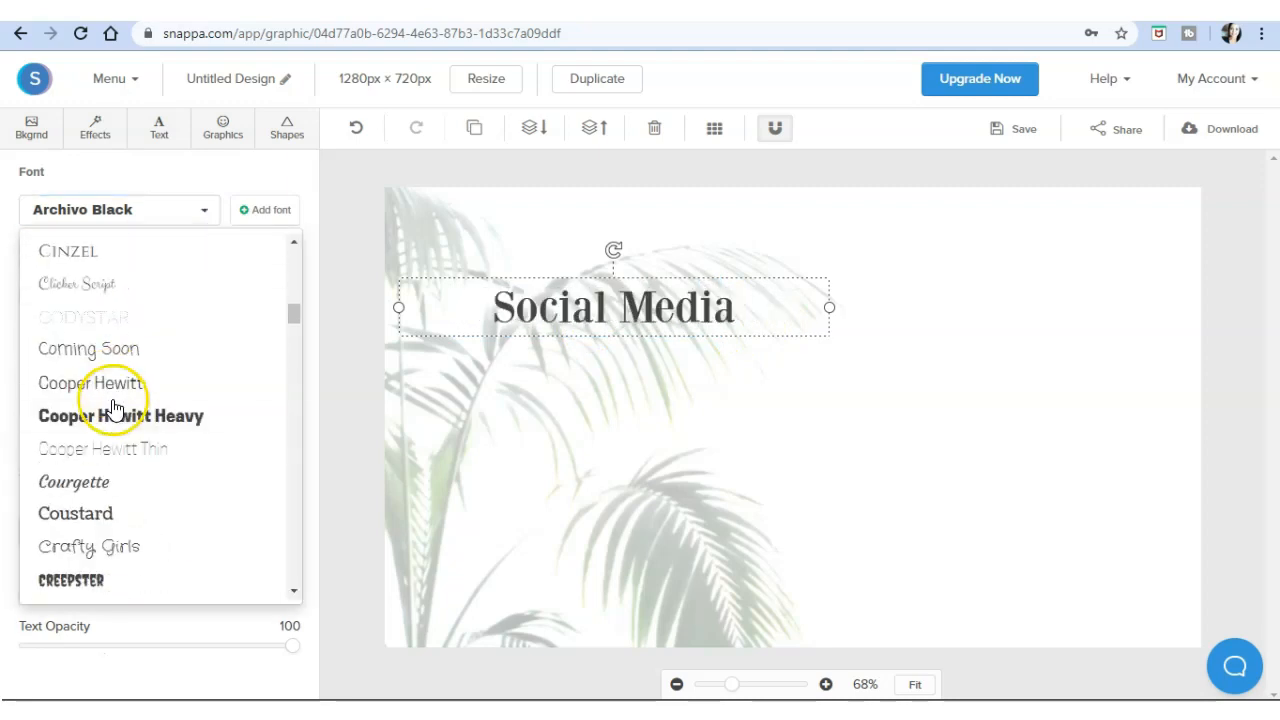
{"action": "scroll", "coordinate": [115, 404], "scroll_direction": "down", "scroll_amount": 4}
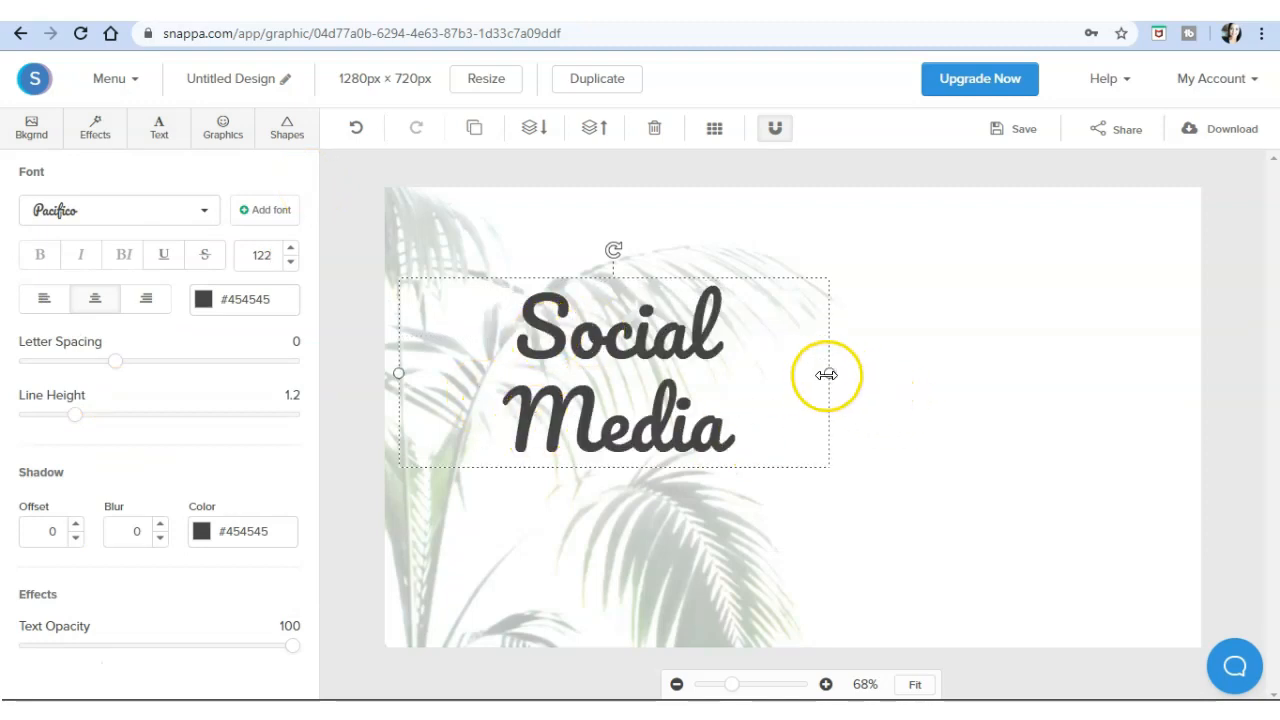
{"action": "left_click_drag", "start_coordinate": [826, 374], "coordinate": [866, 369]}
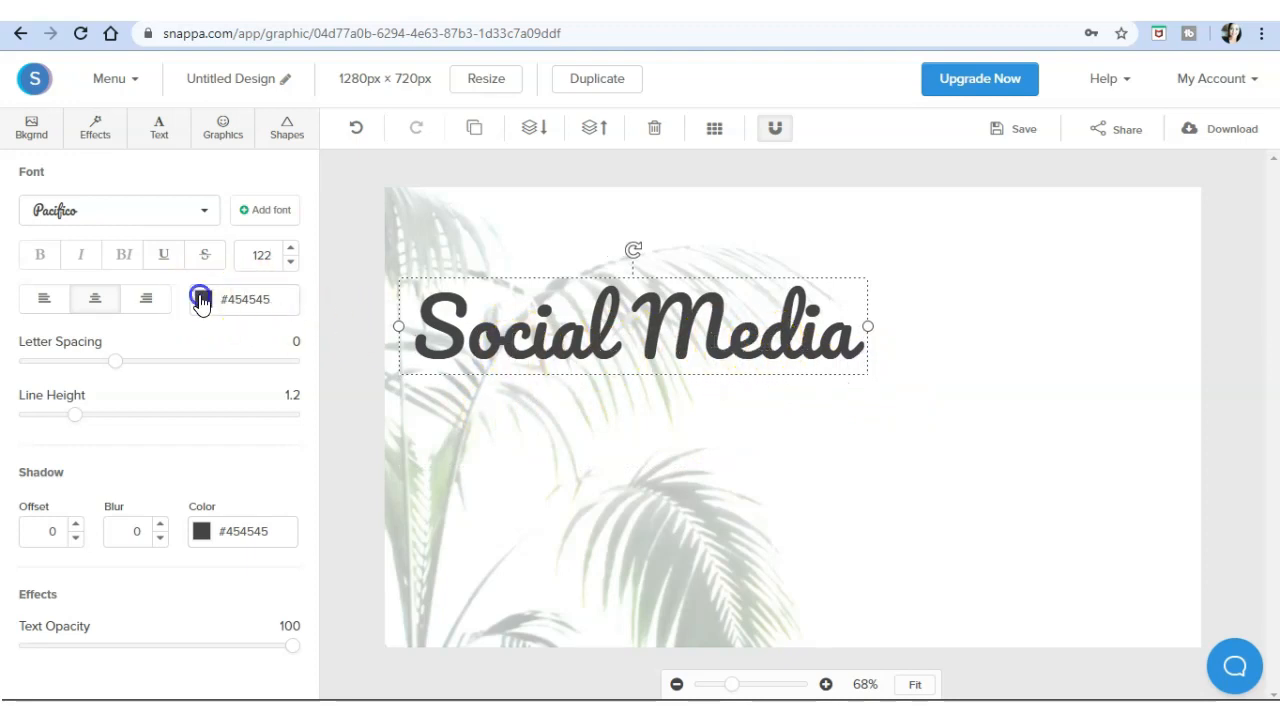
Step: Color the Social Media heading with the saved pink #cd316e and set its letter spacing to 1
{"action": "left_click", "coordinate": [200, 299]}
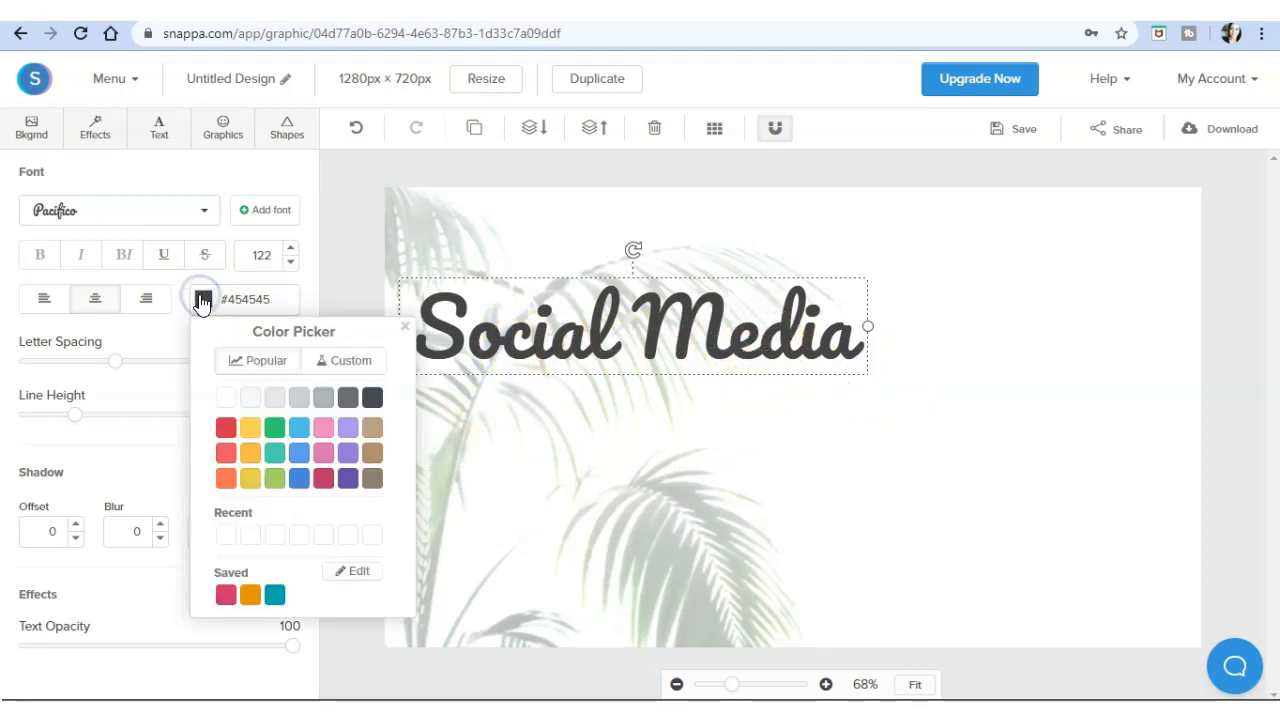
{"action": "left_click", "coordinate": [221, 600]}
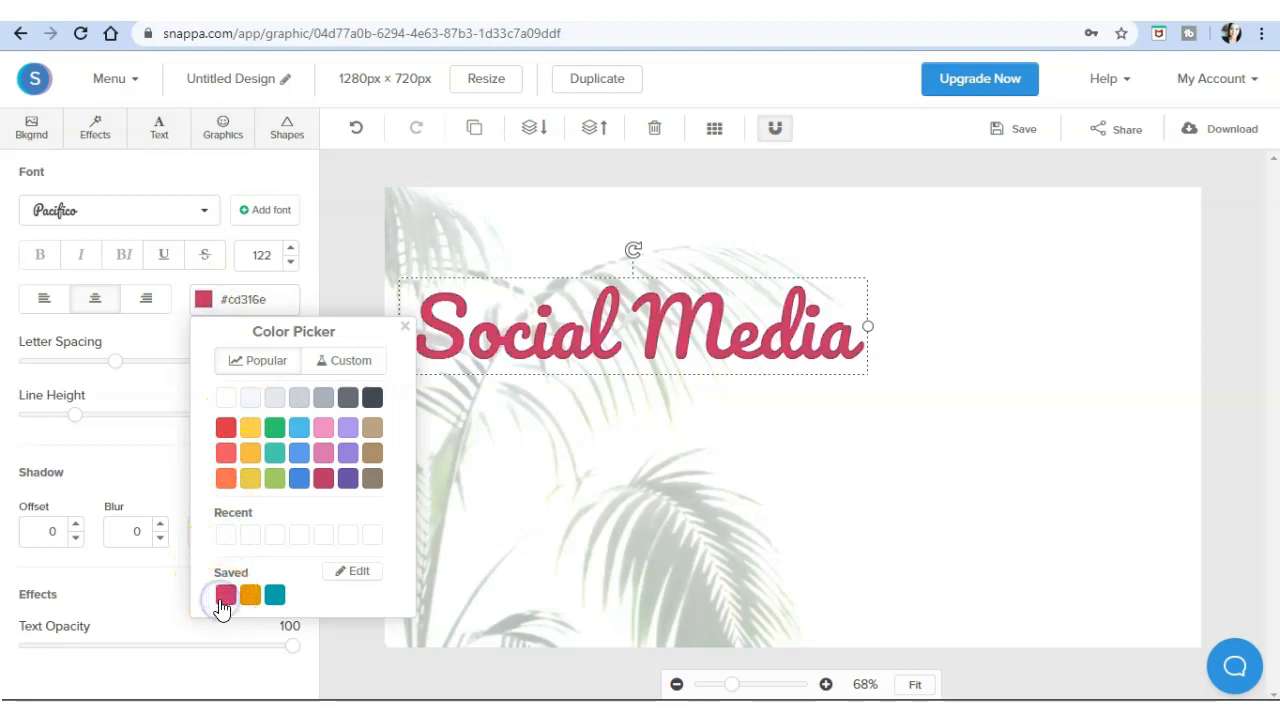
{"action": "left_click", "coordinate": [168, 340]}
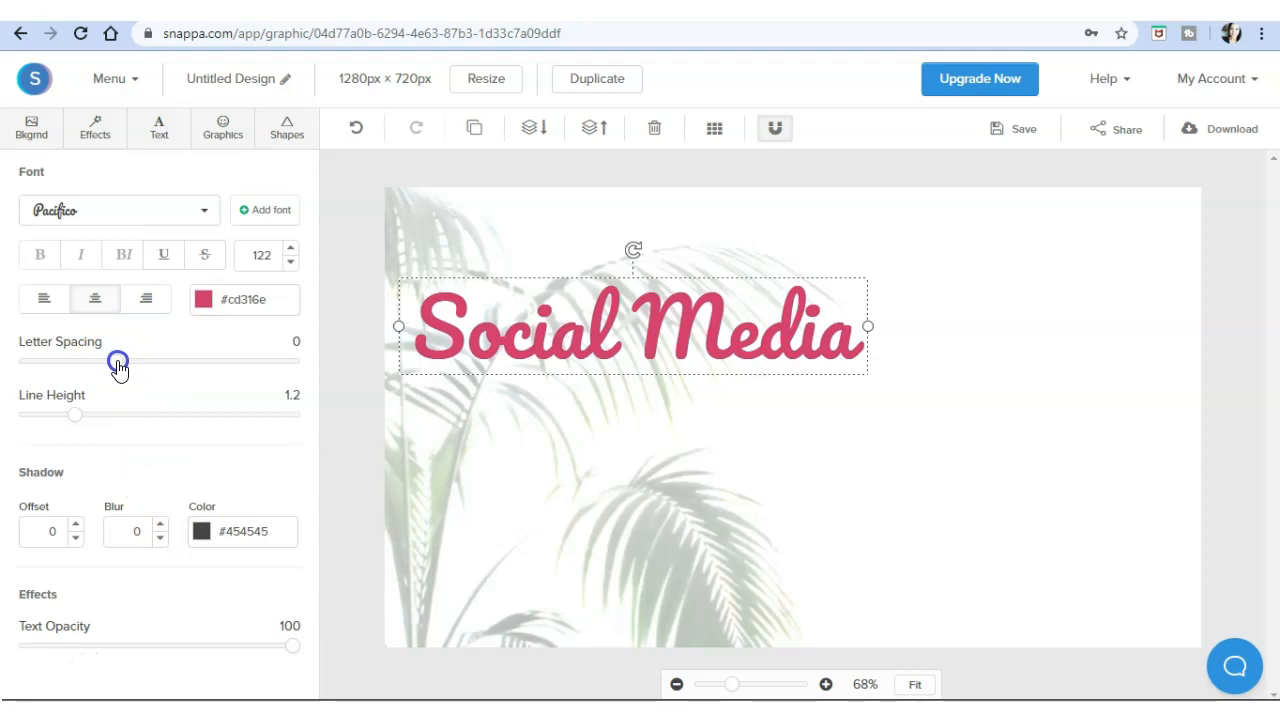
{"action": "left_click_drag", "start_coordinate": [121, 368], "coordinate": [123, 368]}
Step: Give the Social Media heading a dark #434a54 shadow with an offset of 6 and no blur
{"action": "left_click", "coordinate": [51, 532]}
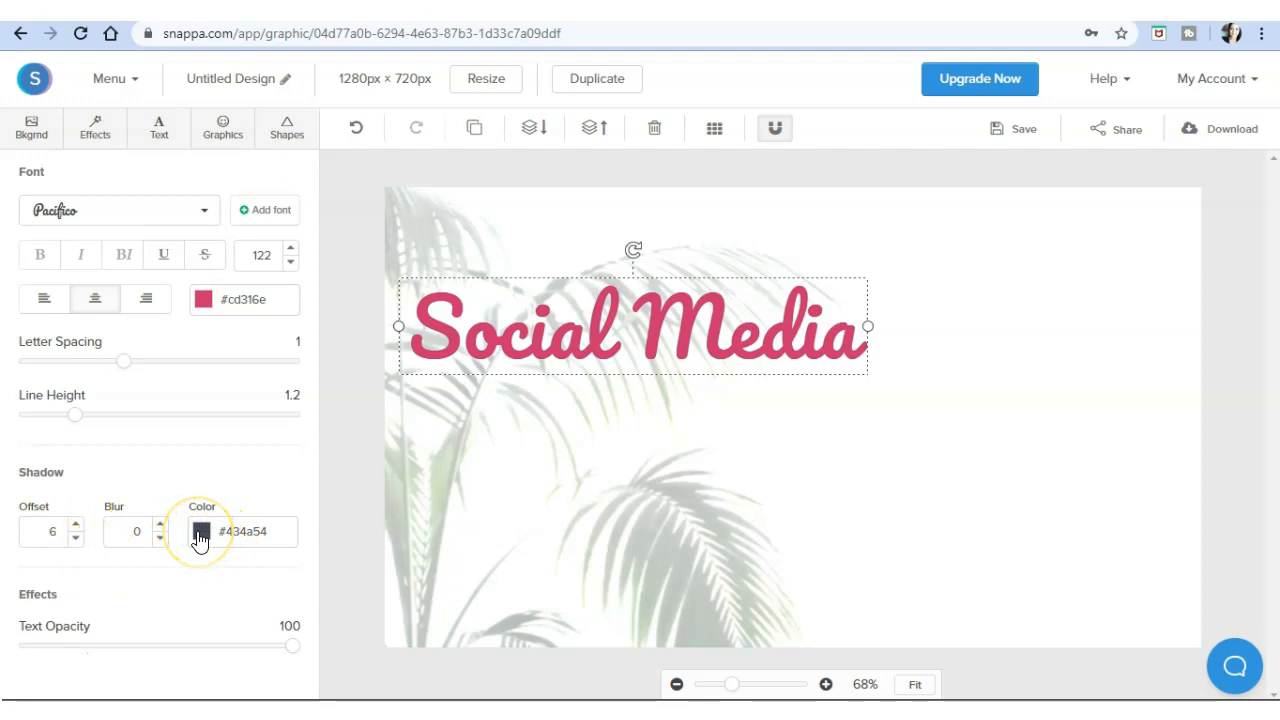
{"action": "left_click", "coordinate": [206, 477]}
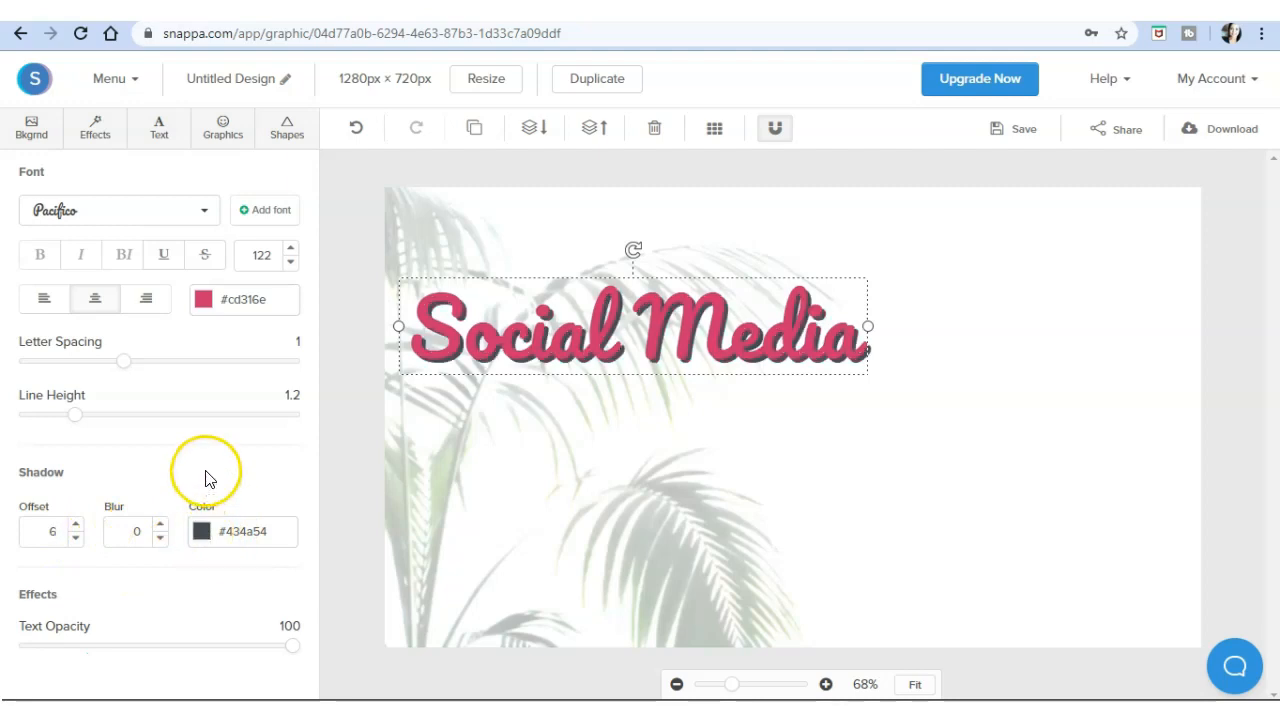
{"action": "left_click", "coordinate": [557, 330]}
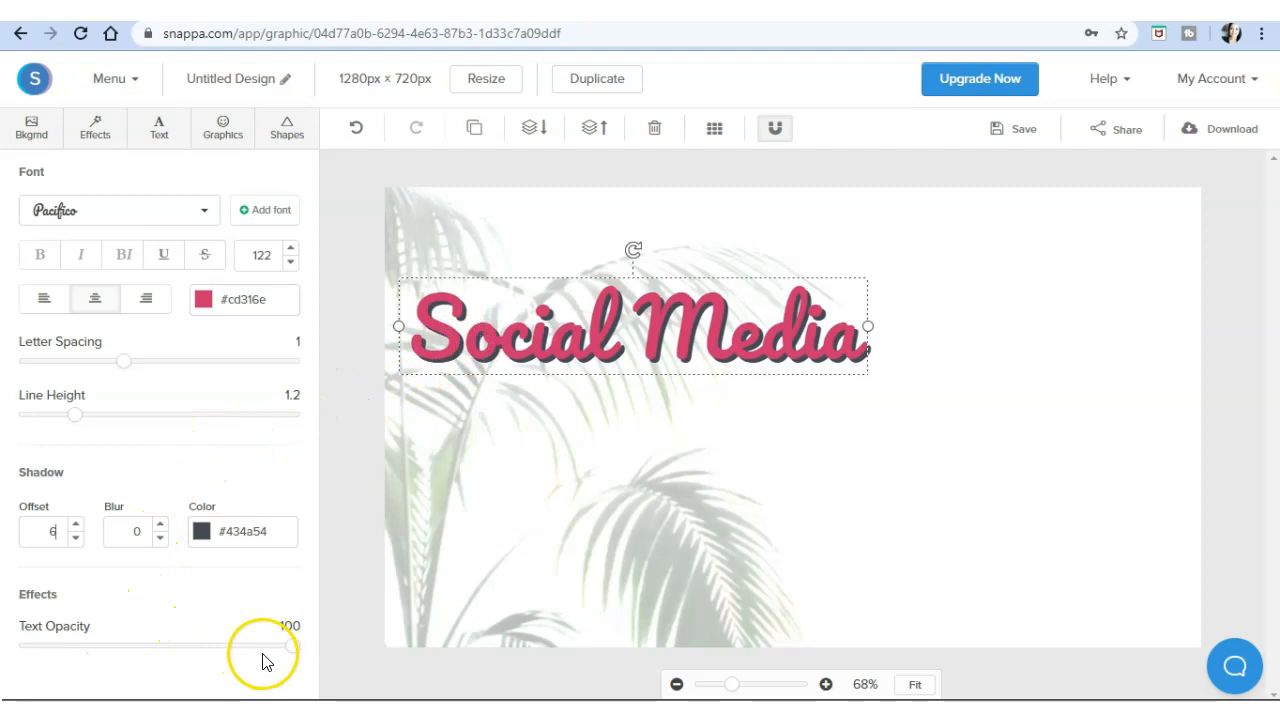
Step: Add a second heading to the canvas and move the Social Media heading closer to the upper-left corner
{"action": "left_click", "coordinate": [172, 130]}
{"action": "left_click", "coordinate": [171, 206]}
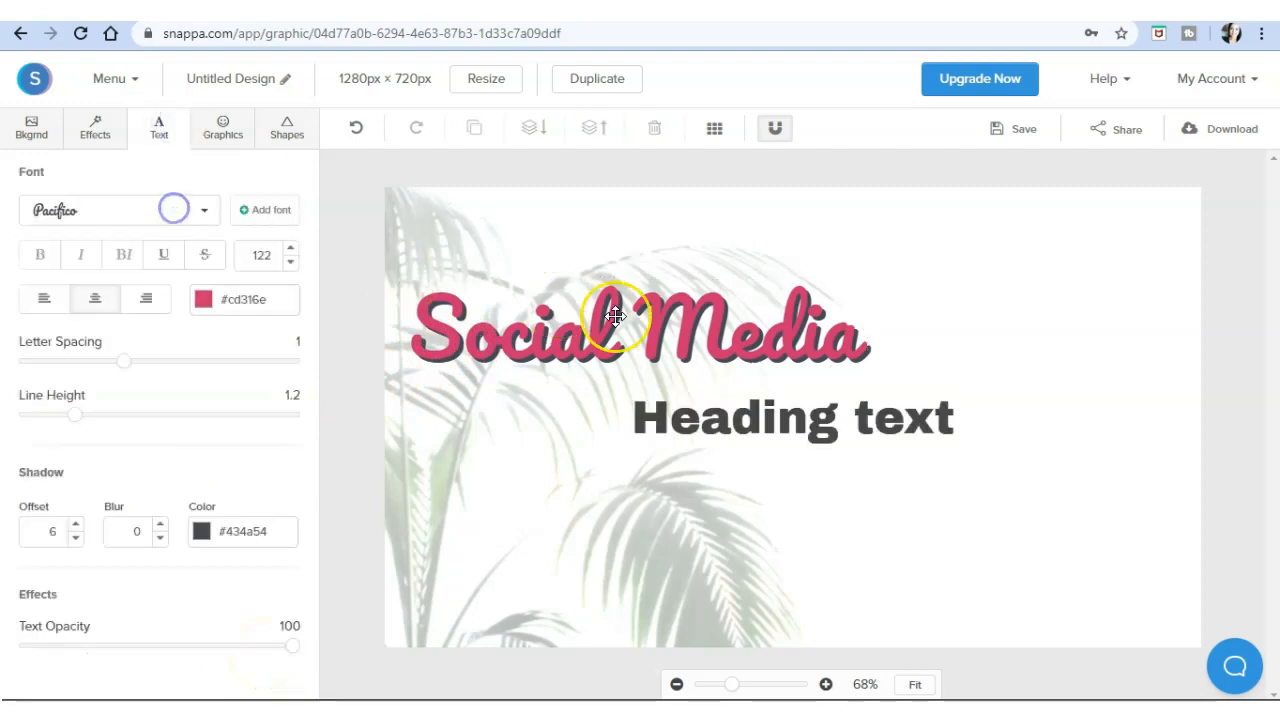
{"action": "left_click", "coordinate": [674, 430]}
{"action": "left_click_drag", "start_coordinate": [577, 343], "coordinate": [568, 314]}
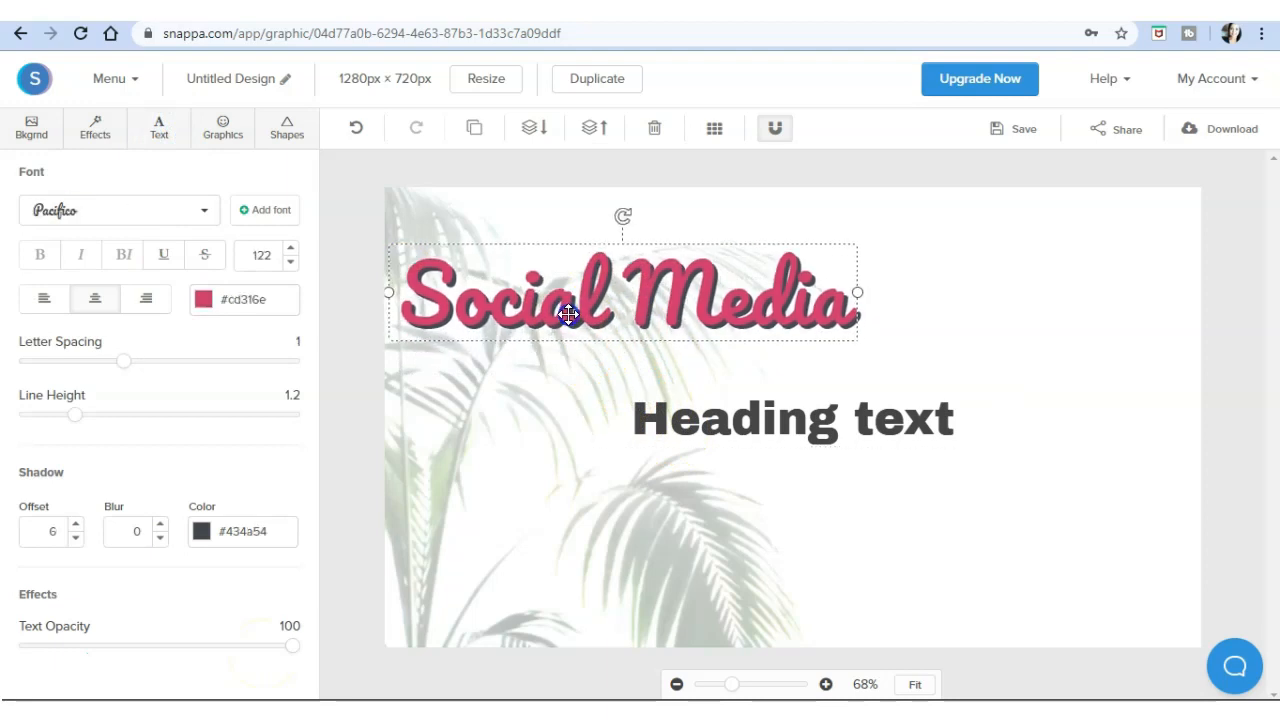